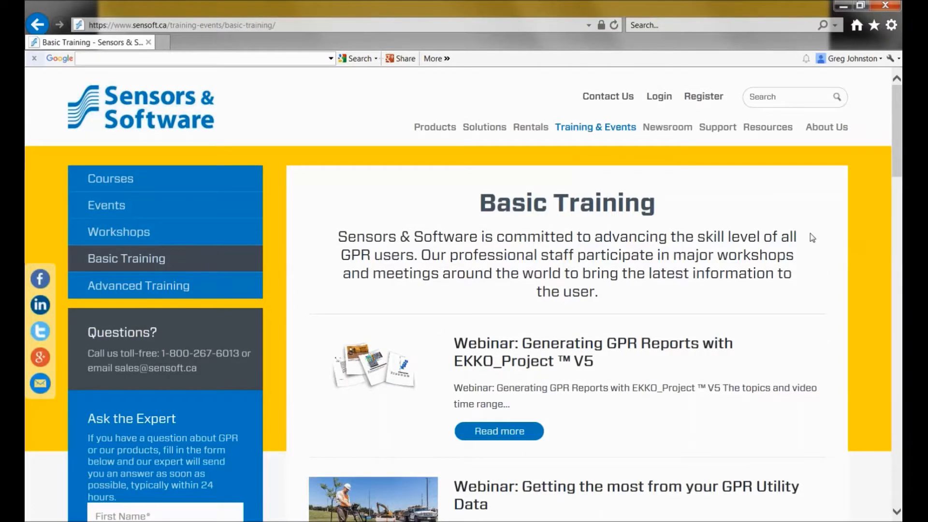
pyautogui.scroll(-3, 812, 237)
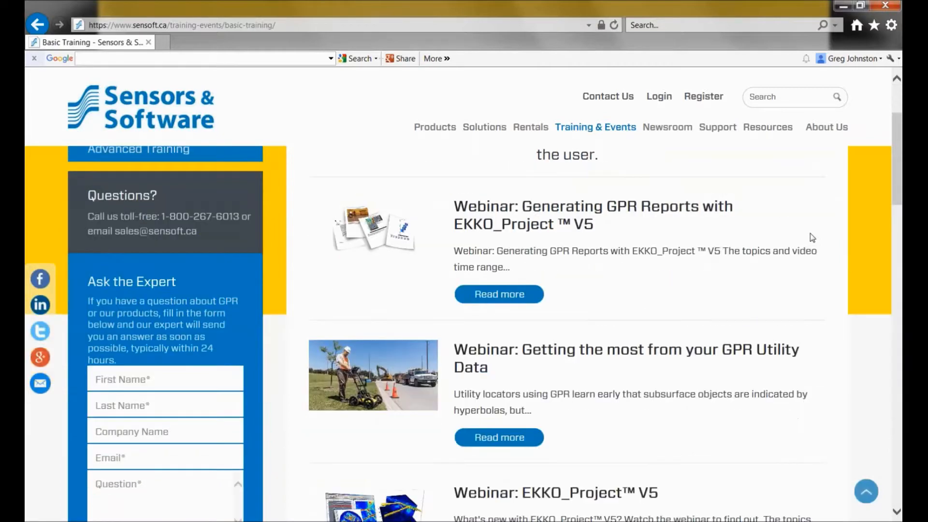
pyautogui.scroll(-3, 812, 237)
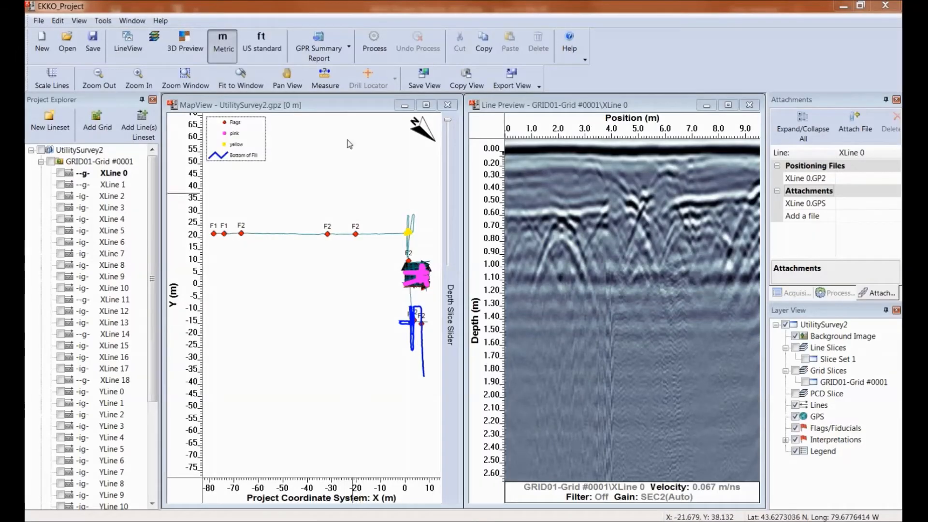
pyautogui.click(103, 21)
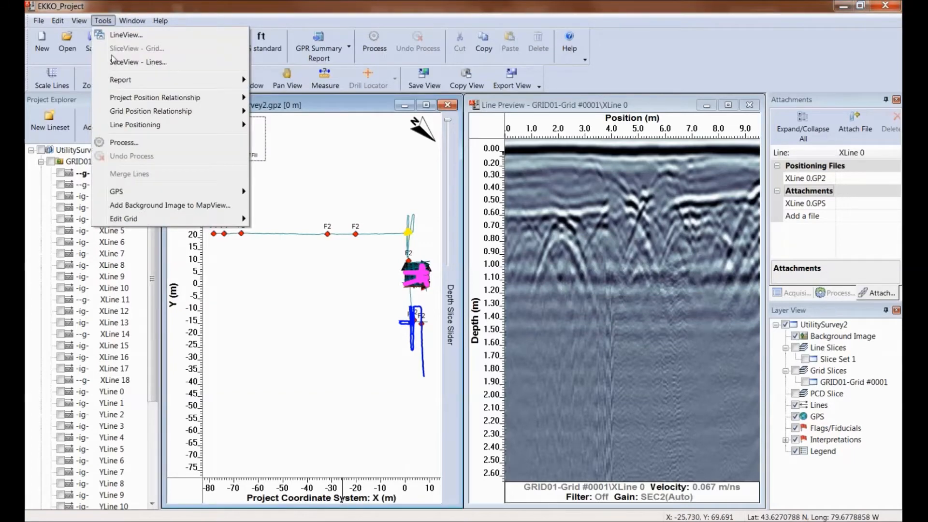
pyautogui.moveTo(190, 80)
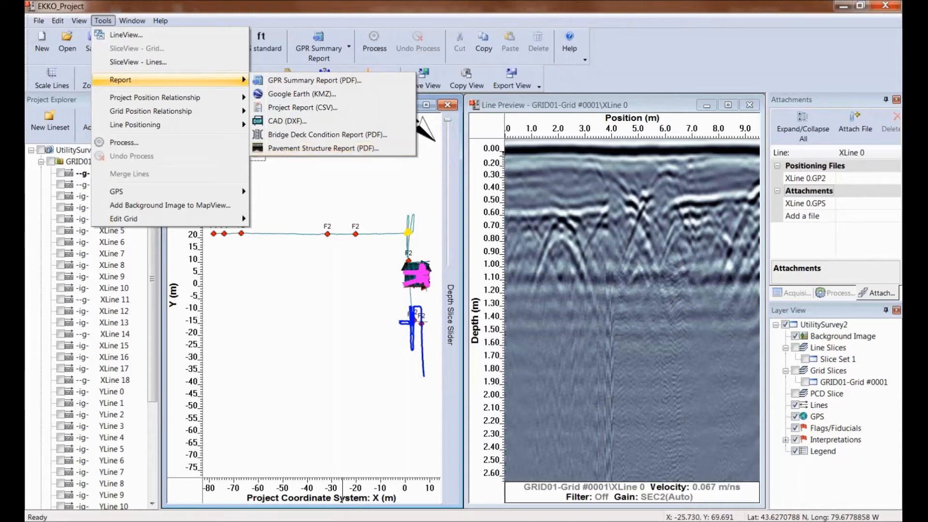
pyautogui.press('Escape')
pyautogui.press('Escape')
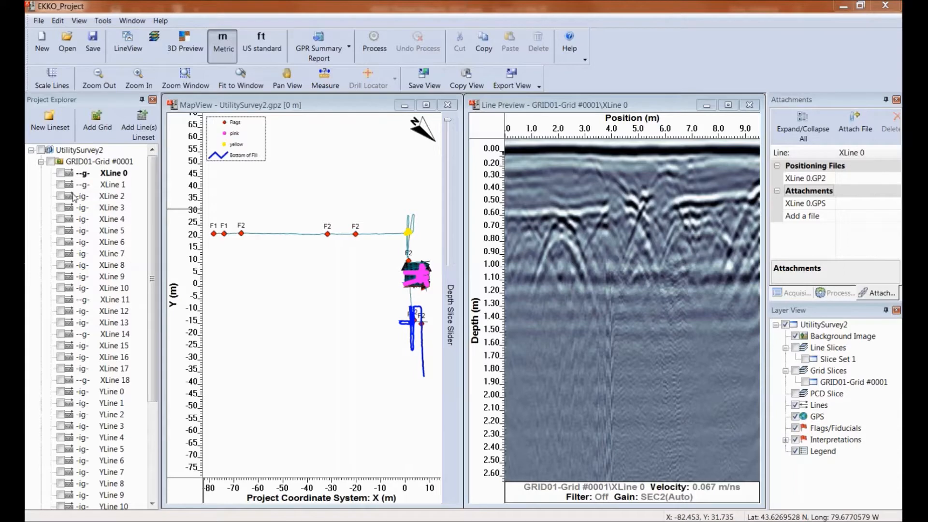
# Collapse GRID01-Grid #0001 in the project tree and attach the current map view to the project as an image named MapView
pyautogui.click(42, 162)
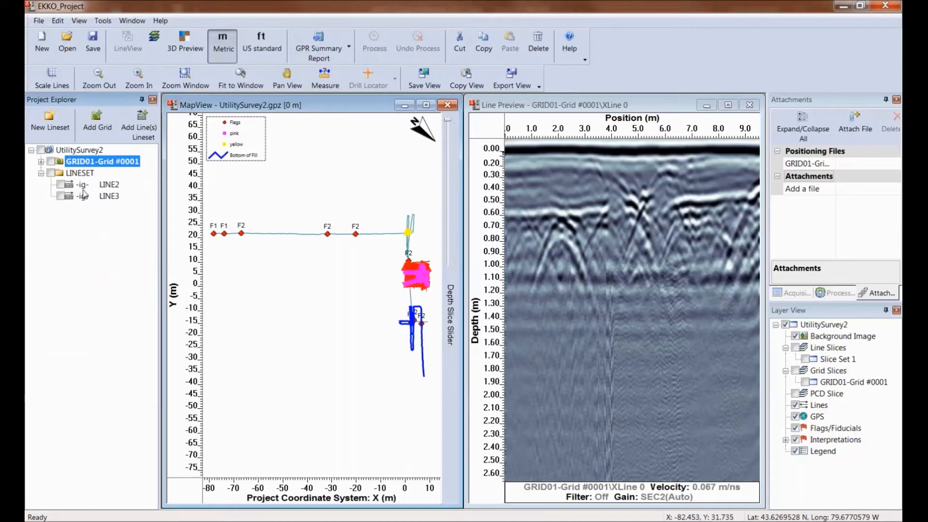
pyautogui.moveTo(99, 191)
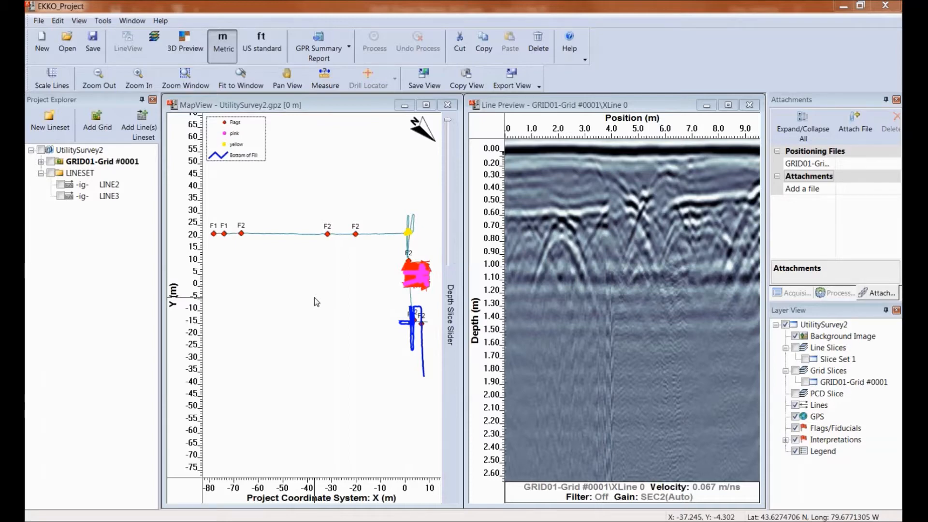
pyautogui.click(324, 110)
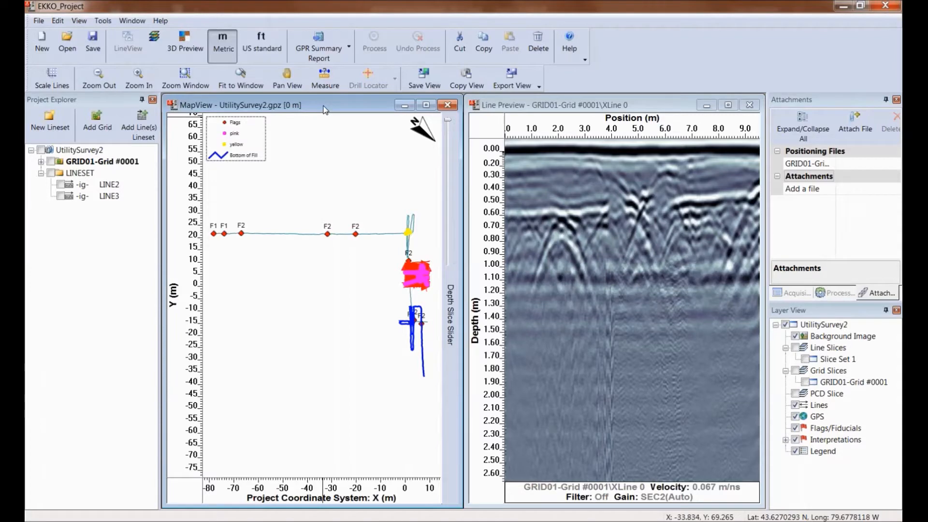
pyautogui.click(424, 80)
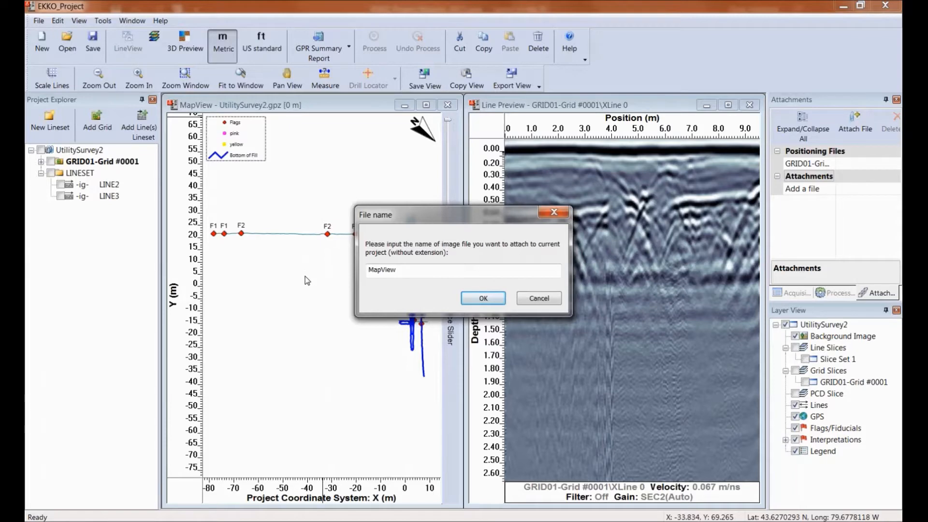
pyautogui.click(481, 298)
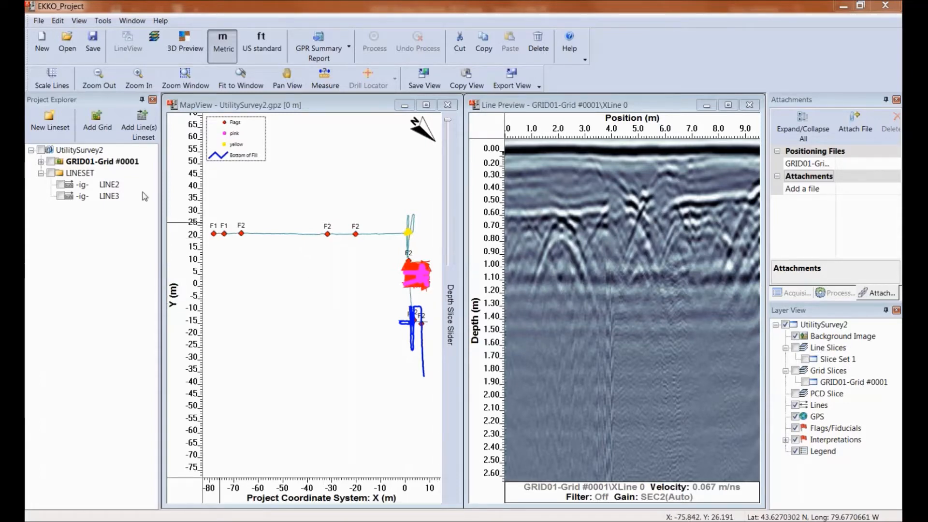
# Open the MapView.png attachment of the UtilitySurvey2 project, view it full screen and close the viewer
pyautogui.click(87, 150)
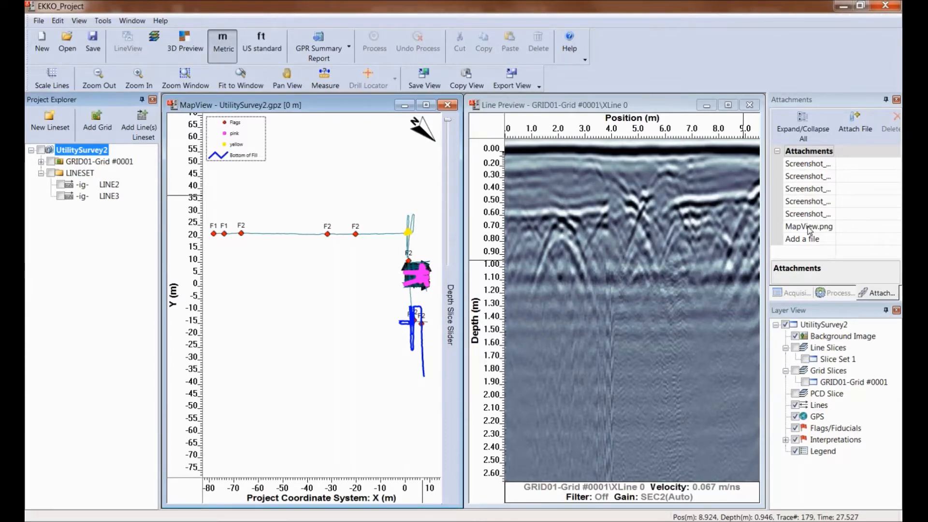
pyautogui.click(892, 227)
pyautogui.click(894, 226)
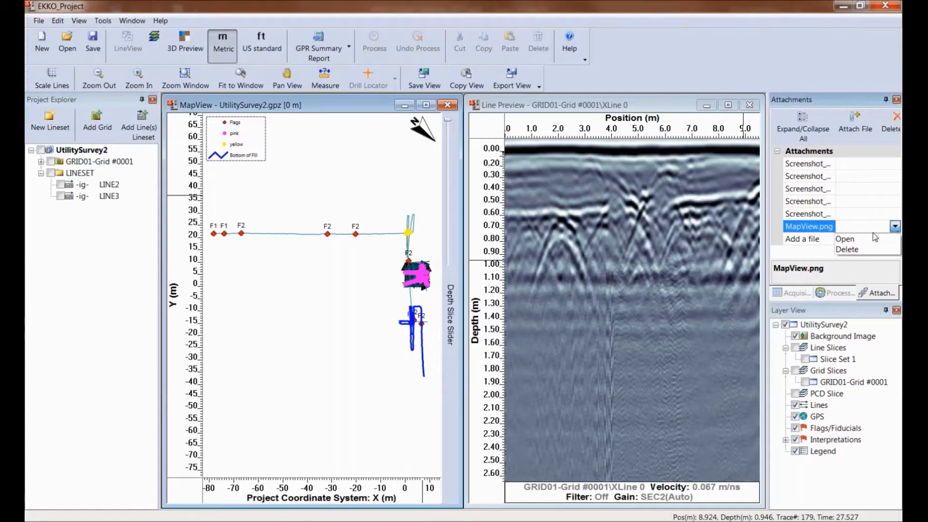
pyautogui.click(862, 239)
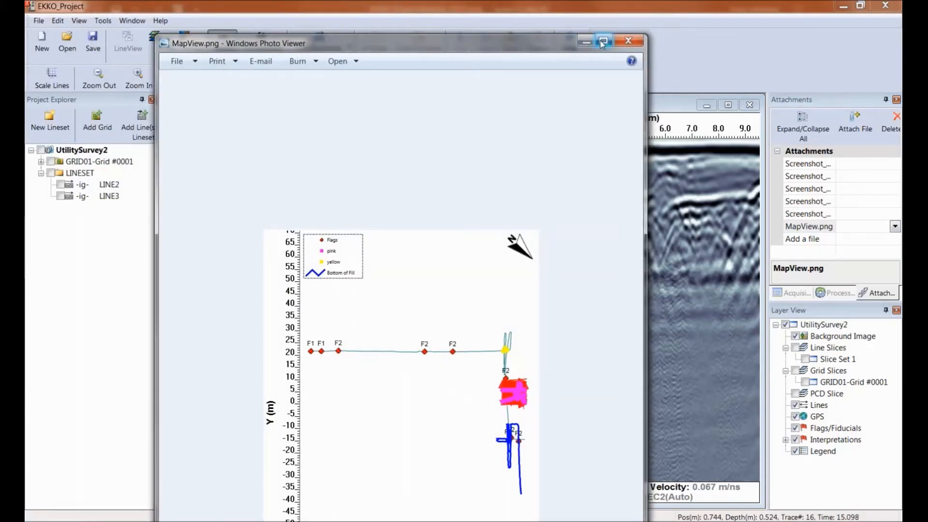
pyautogui.click(602, 41)
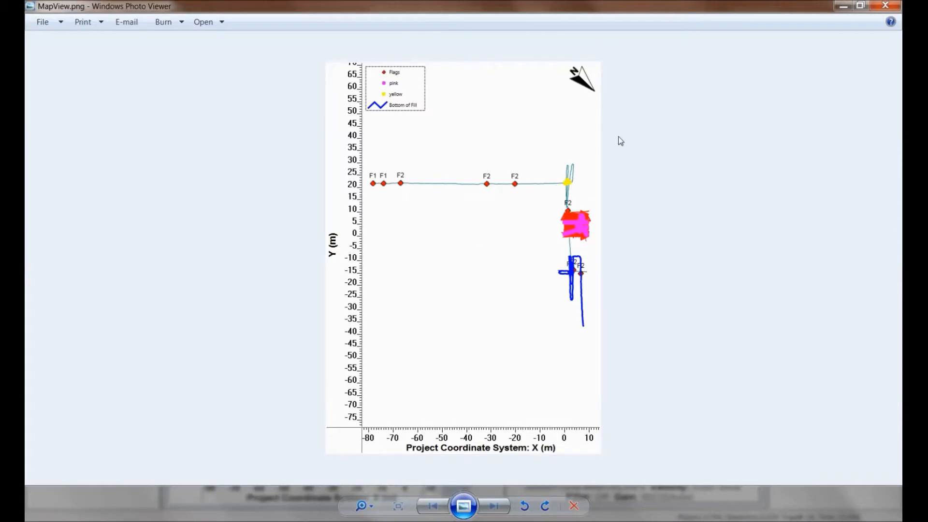
pyautogui.click(892, 6)
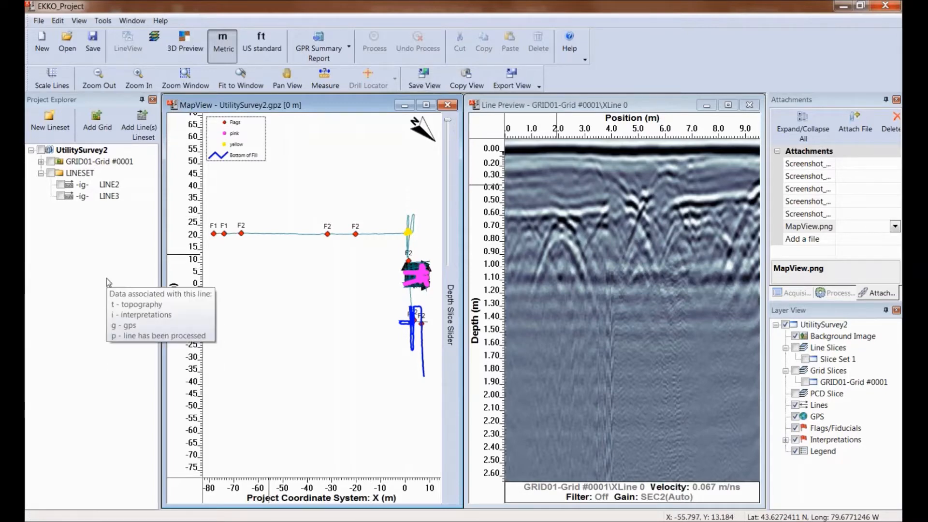
# Attach a zoomed-in preview of LINE3, covering about 106 to 124 m, to the project as an image named LINESET_LINE3
pyautogui.click(106, 196)
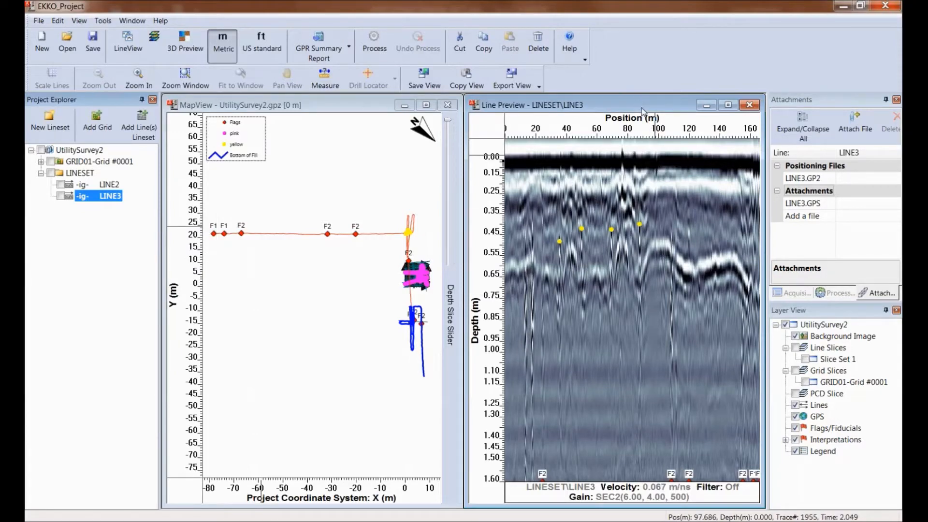
pyautogui.click(139, 77)
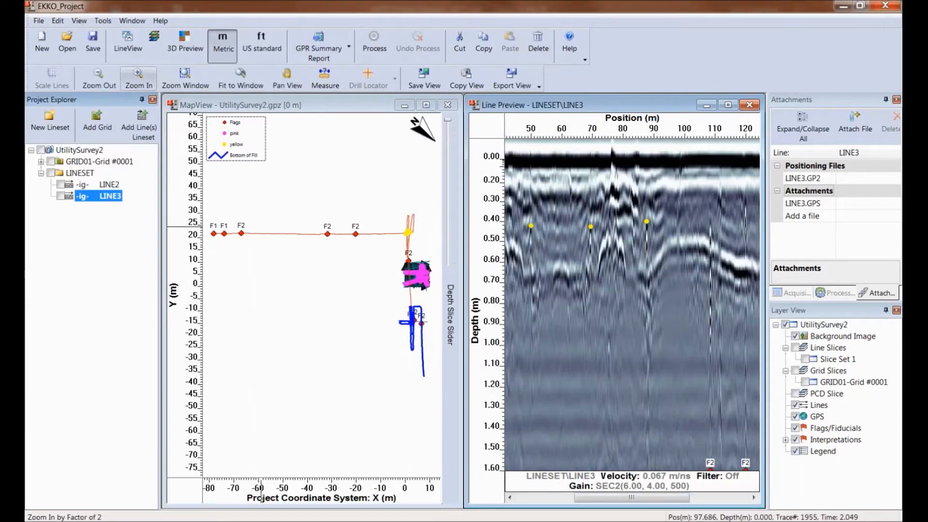
pyautogui.click(139, 77)
pyautogui.click(139, 77)
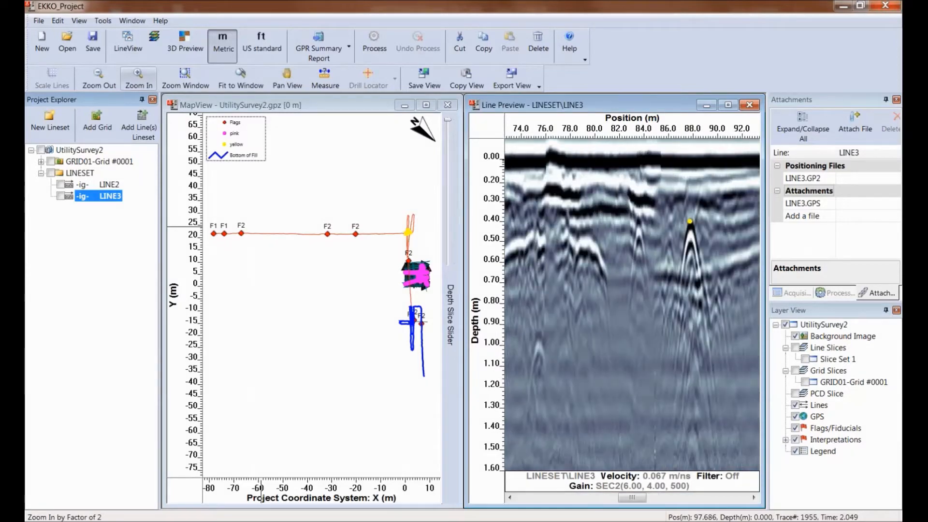
pyautogui.moveTo(632, 498); pyautogui.dragTo(684, 501)
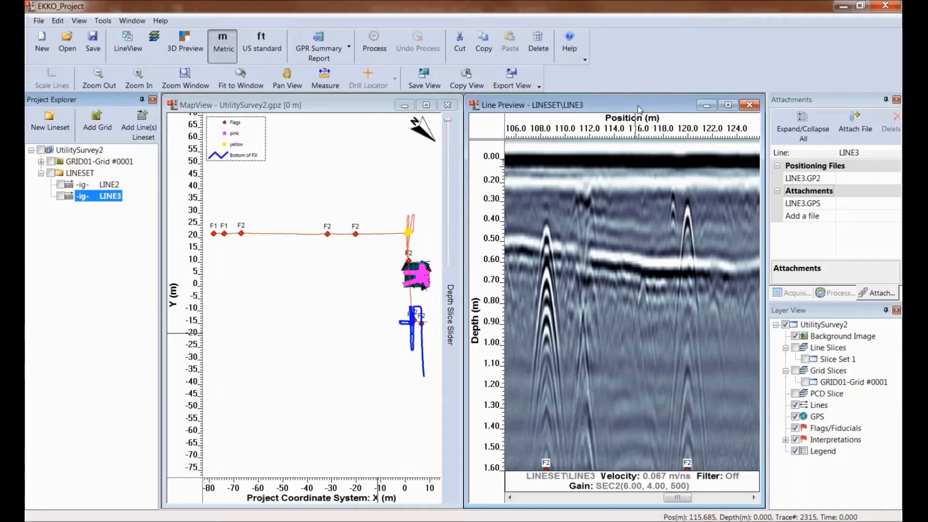
pyautogui.click(428, 85)
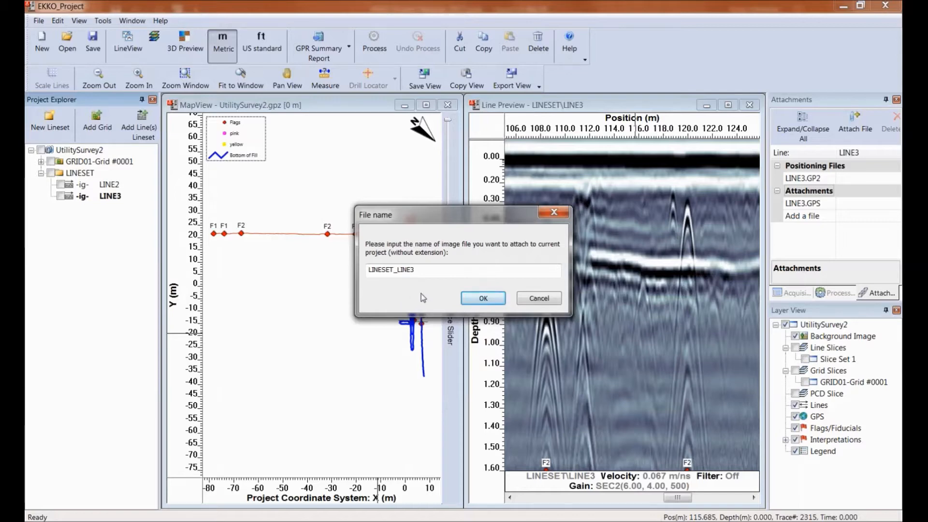
pyautogui.click(484, 299)
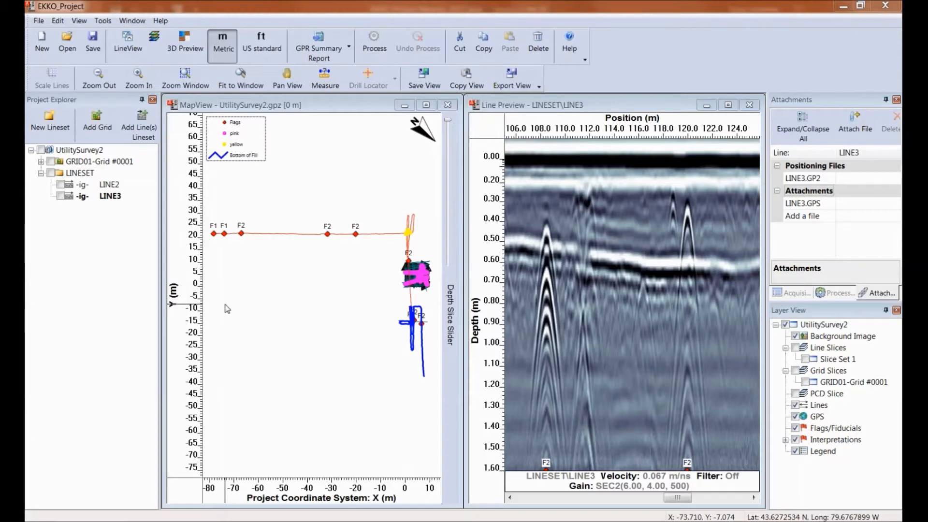
# Open the GPR Summary Report (PDF) setup and preview the LINESET_LINE3.png image among the available images
pyautogui.click(349, 50)
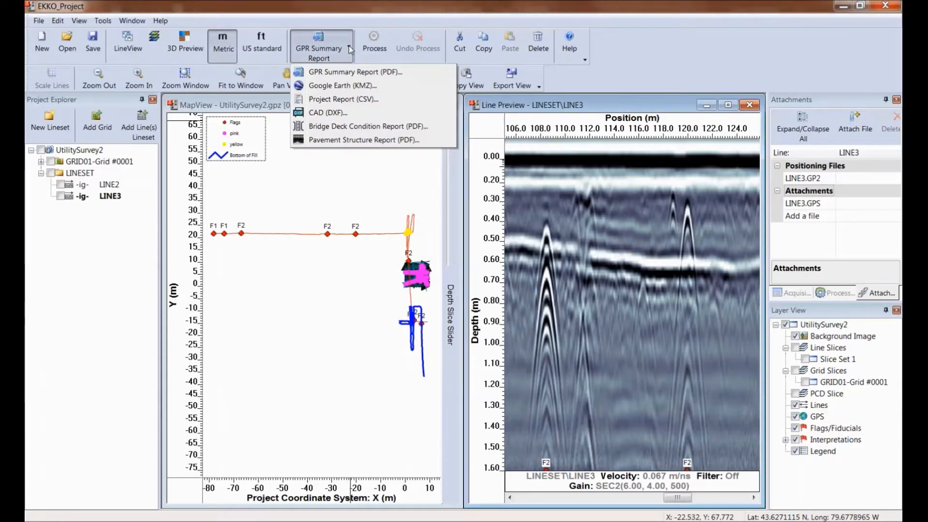
pyautogui.click(340, 71)
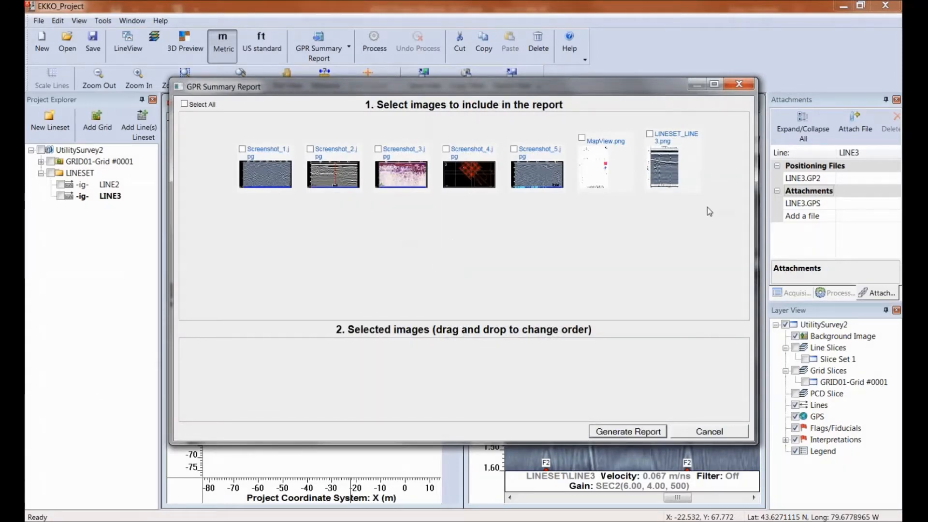
pyautogui.moveTo(667, 158)
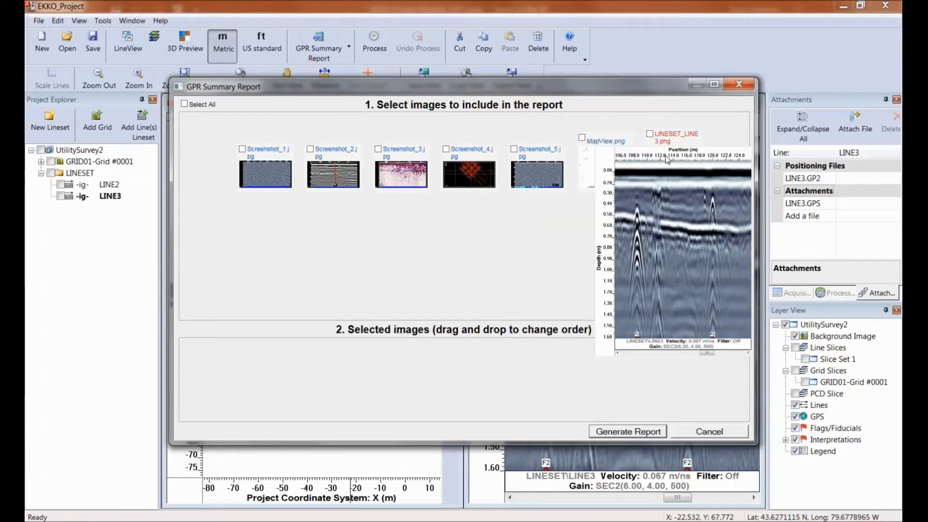
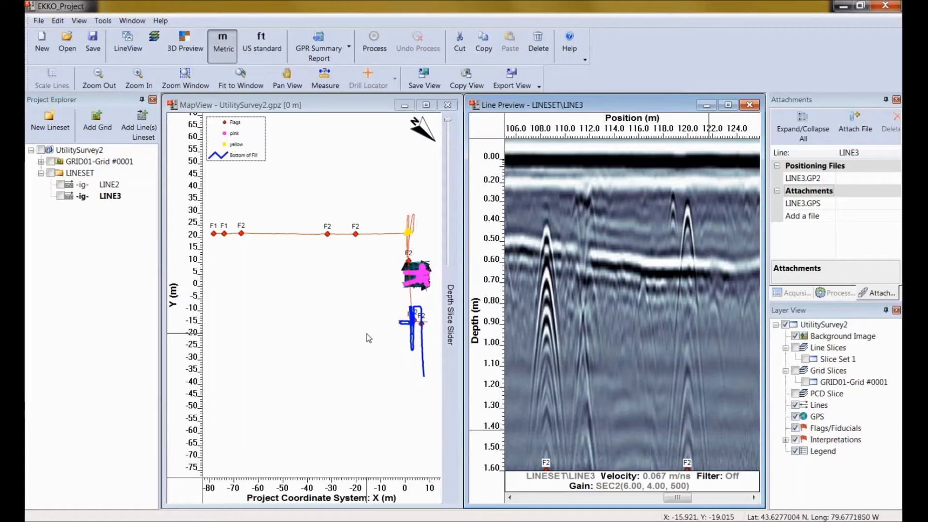
# Open LINE3 in LineView, attach its zoomed-in section of about 102 to 122 m as an image named LINE3, and close LineView
pyautogui.click(108, 197)
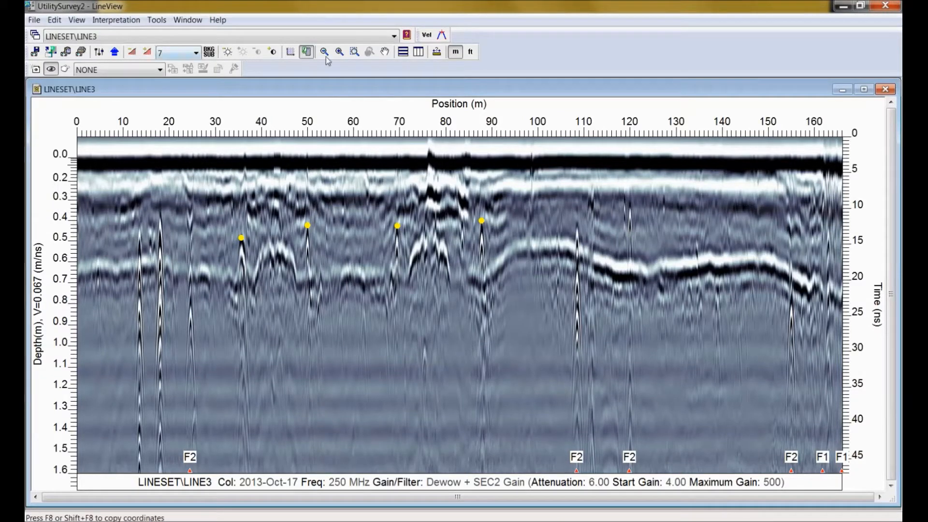
pyautogui.click(340, 52)
pyautogui.click(339, 53)
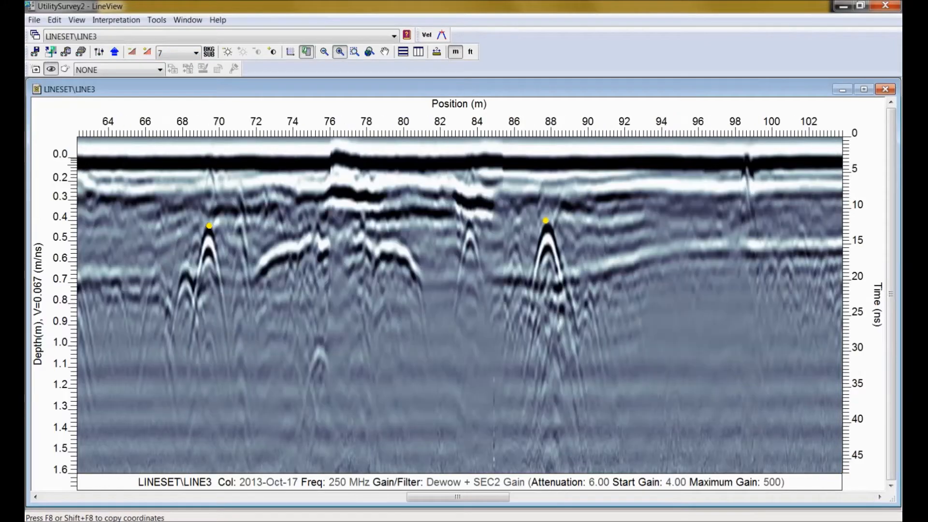
pyautogui.click(340, 53)
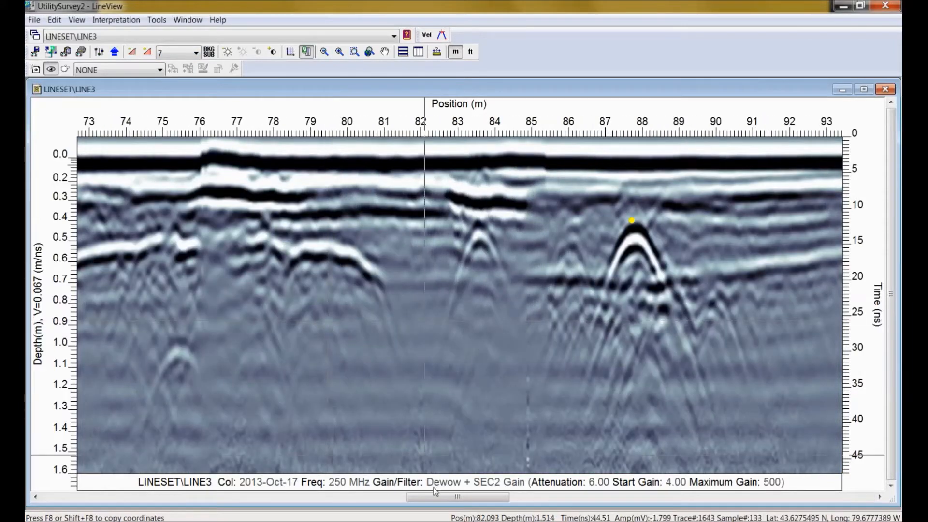
pyautogui.moveTo(442, 498); pyautogui.dragTo(590, 500)
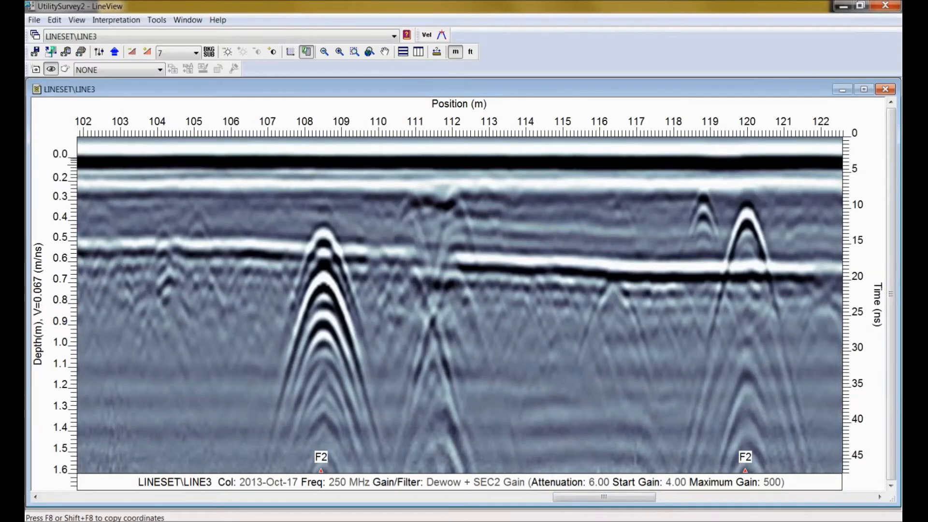
pyautogui.click(51, 51)
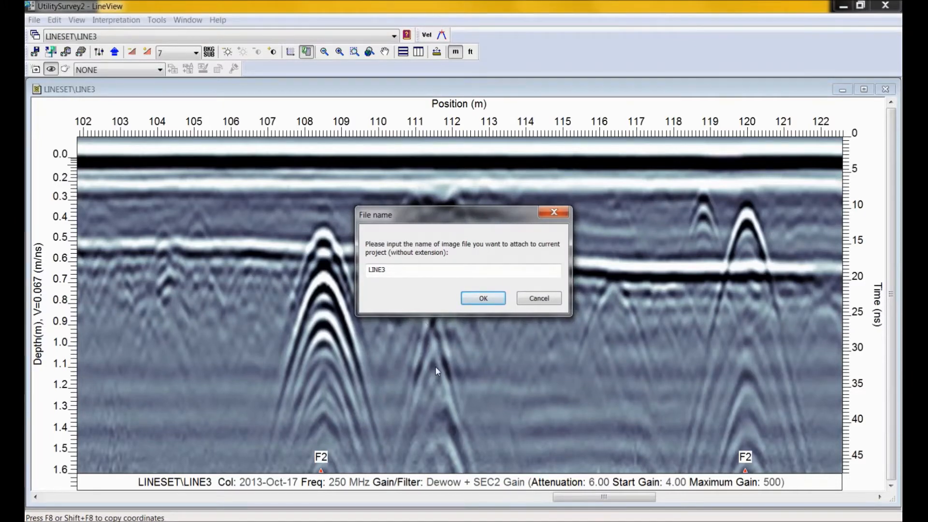
pyautogui.click(483, 297)
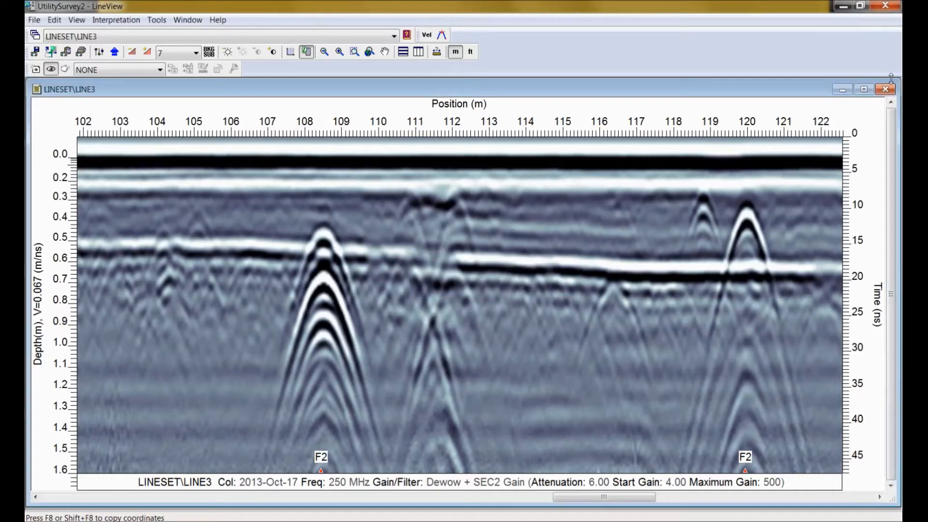
pyautogui.click(886, 6)
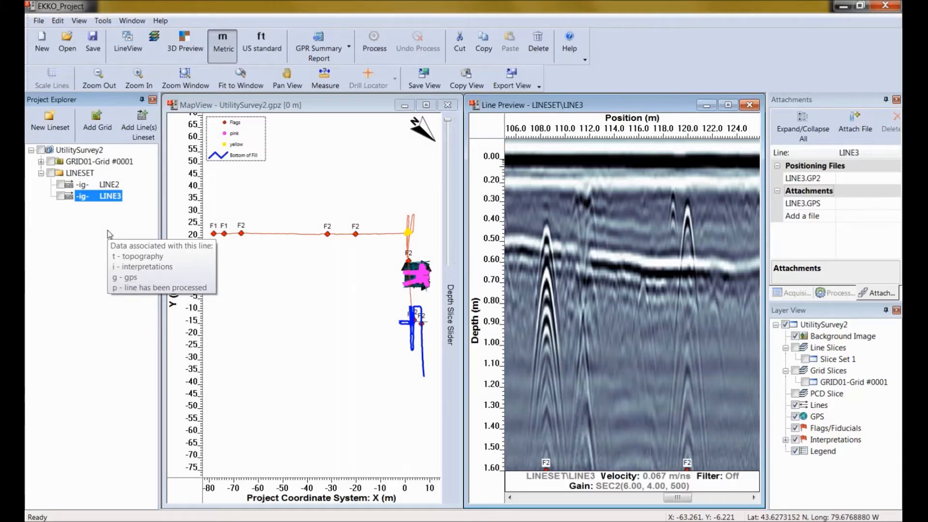
# Select GRID01-Grid #0001 and zoom the map view in on a window around the grid
pyautogui.click(105, 162)
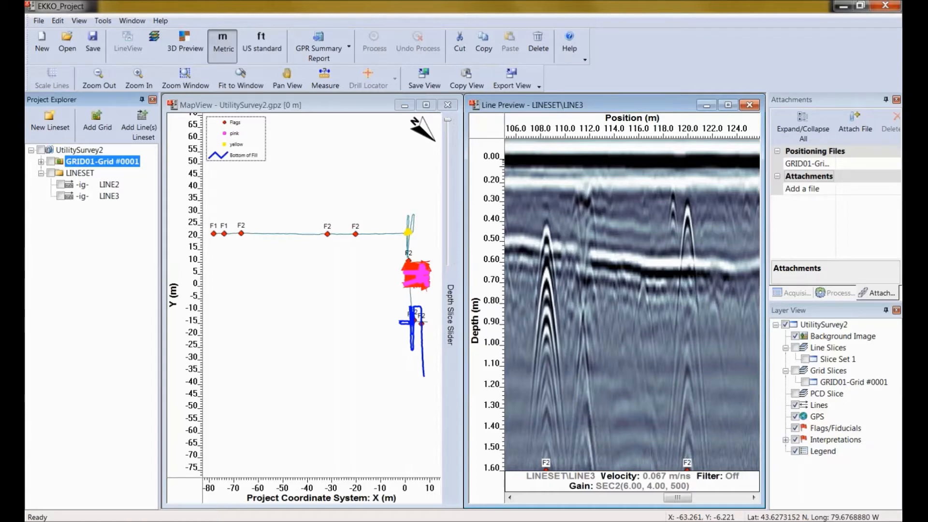
pyautogui.click(310, 125)
pyautogui.click(186, 79)
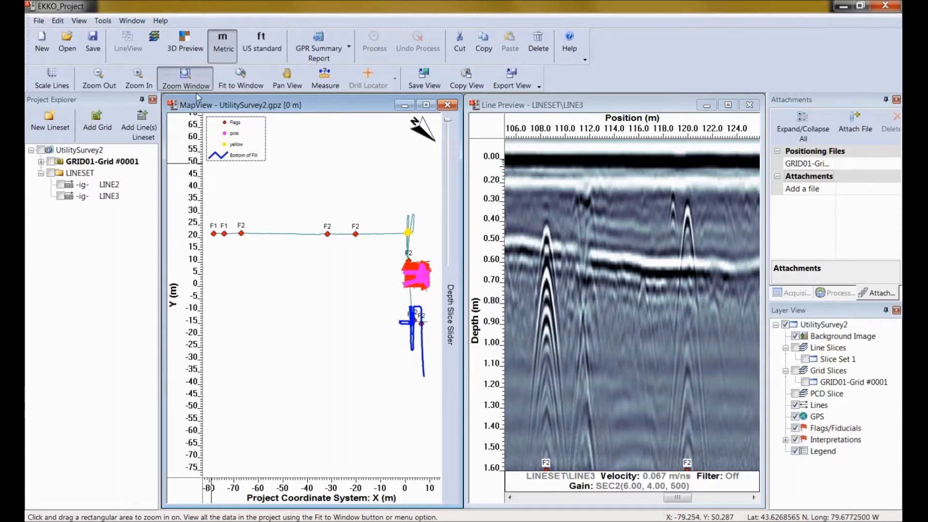
pyautogui.moveTo(395, 248); pyautogui.dragTo(434, 305)
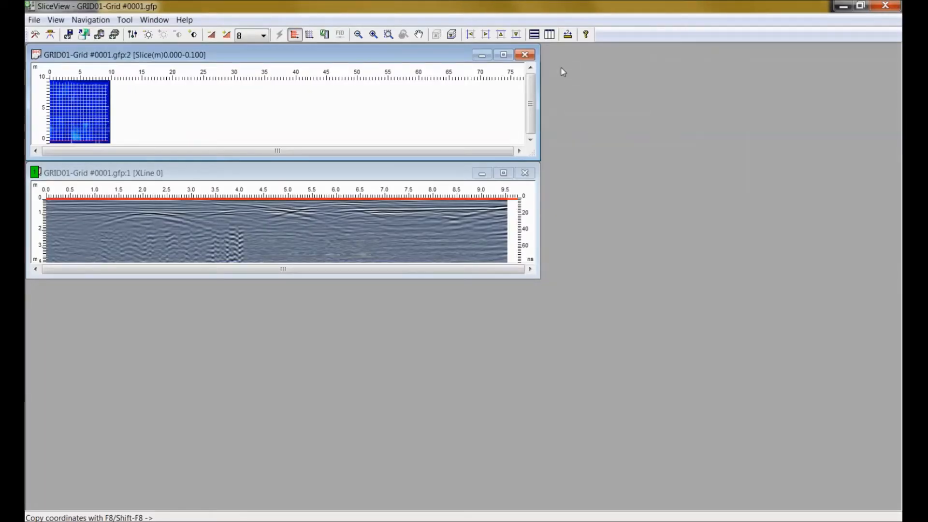
# Tile the grid's slice and line views side by side and attach the 0.8-0.9 m depth slice as an image named Slice(m)0.800-0.900
pyautogui.click(550, 34)
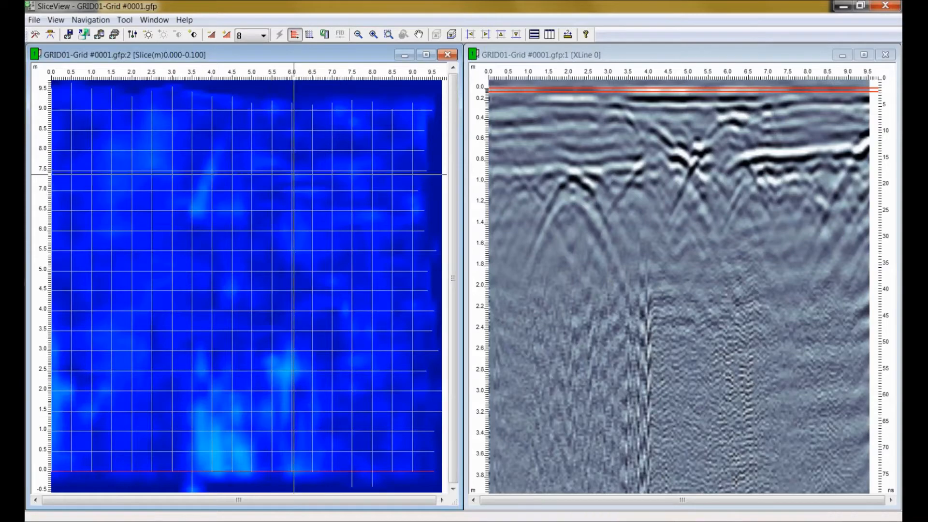
pyautogui.click(617, 225)
pyautogui.scroll(1, 617, 224)
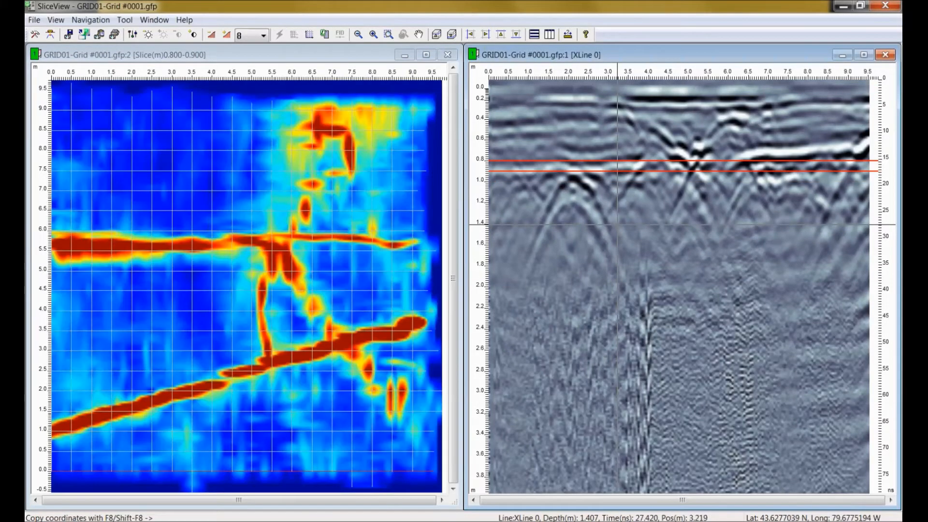
pyautogui.click(292, 57)
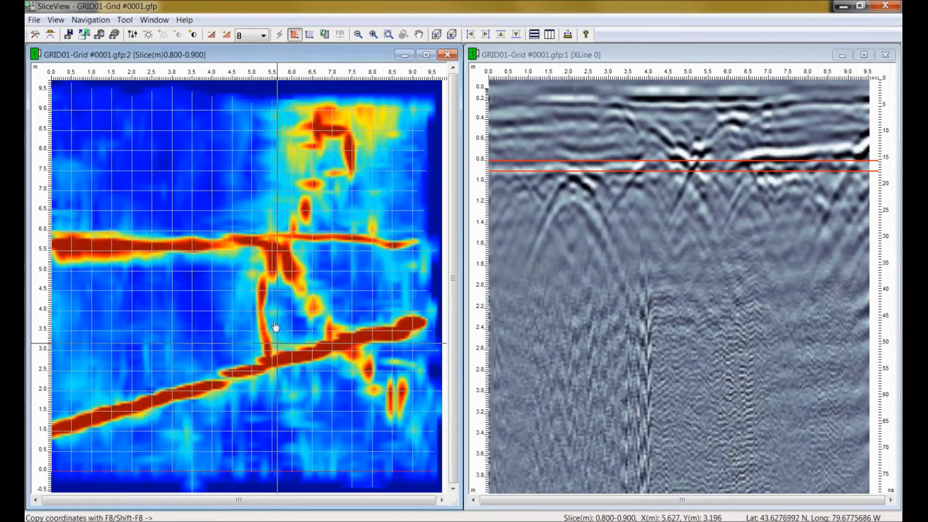
pyautogui.click(84, 35)
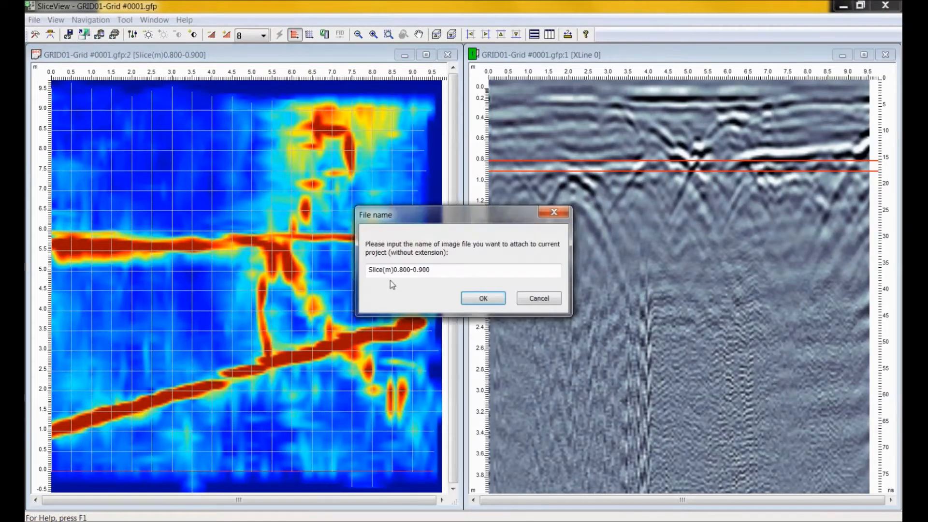
pyautogui.click(483, 298)
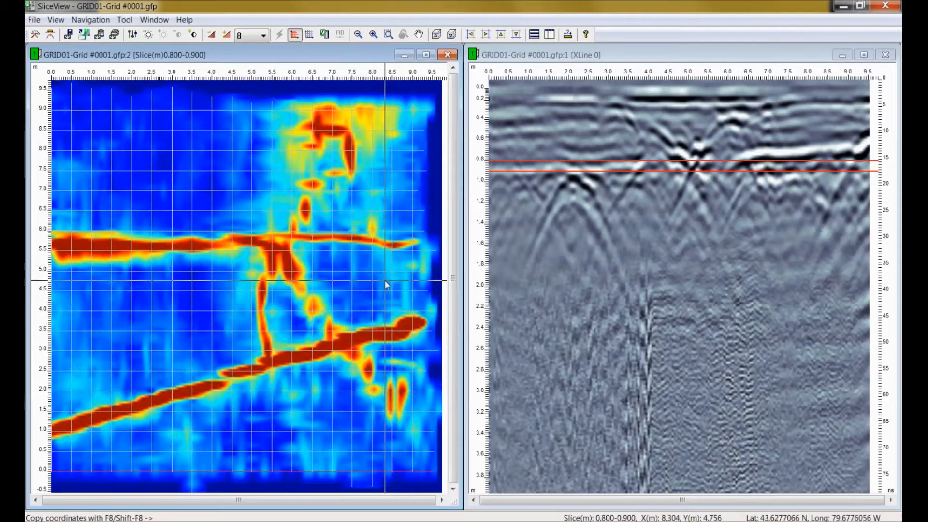
# Move down to the 1.1-1.2 m depth slice and attach it to the project as an image named Slice(m)1.100-1.200
pyautogui.click(571, 246)
pyautogui.press('Up')
pyautogui.press('Up')
pyautogui.press('Up')
pyautogui.press('Up')
pyautogui.press('Up')
pyautogui.press('Up')
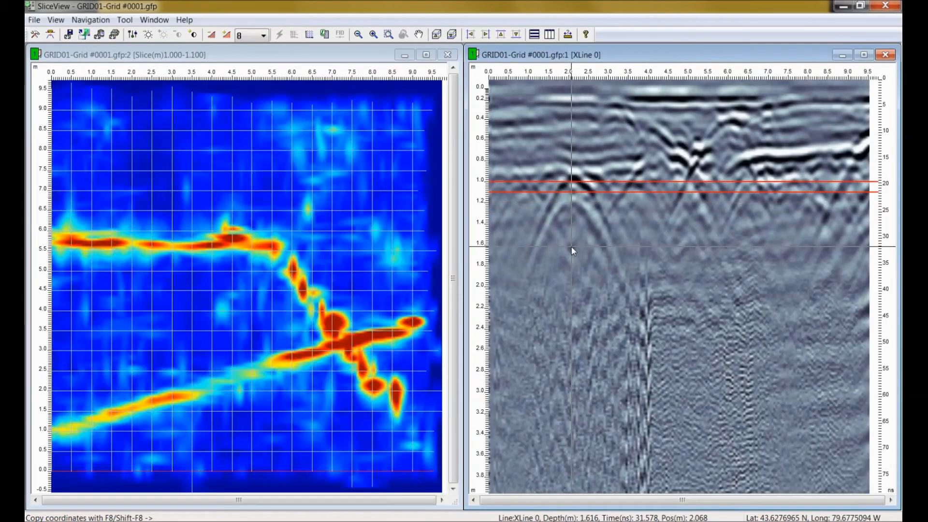
pyautogui.press('Down')
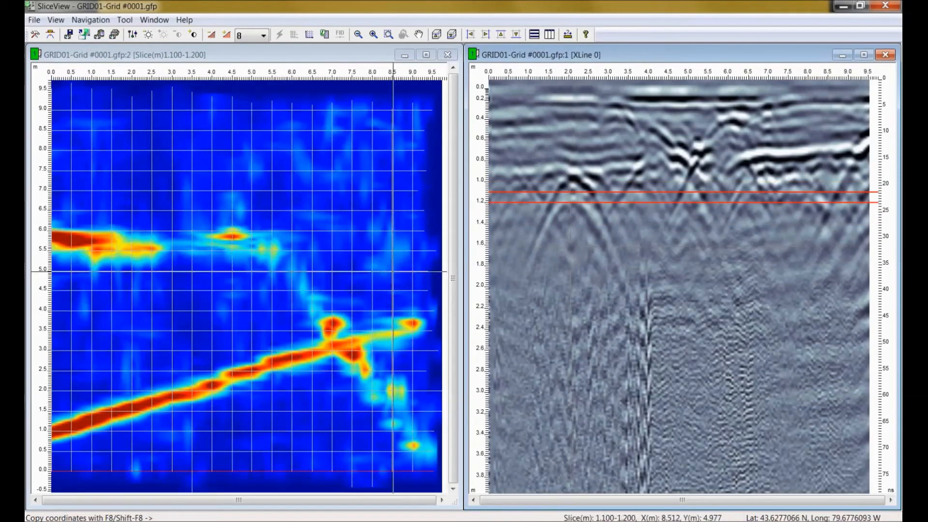
pyautogui.click(198, 56)
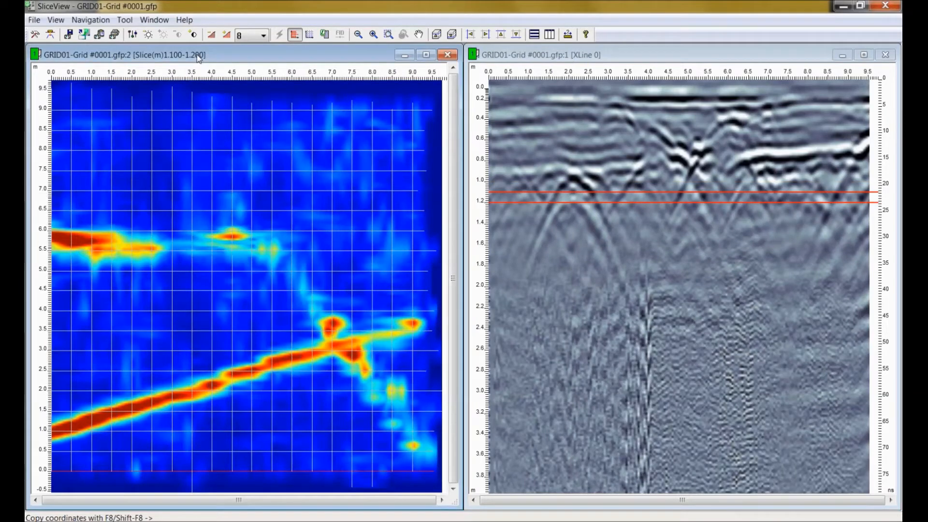
pyautogui.click(82, 35)
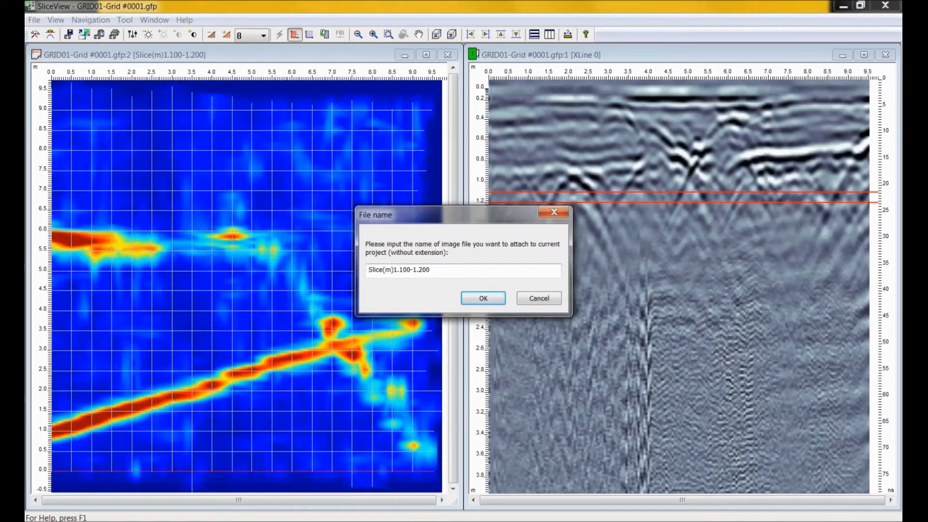
pyautogui.click(483, 298)
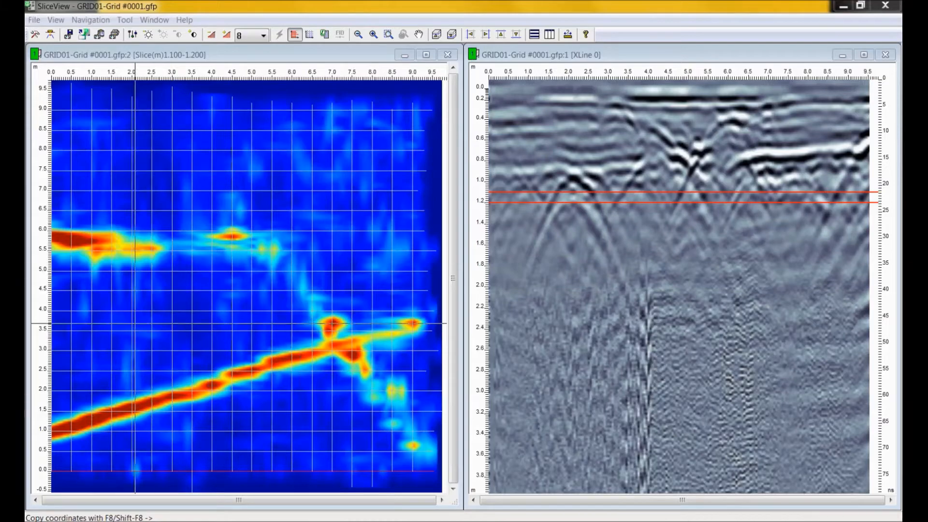
# Attach the YLine 3 cross-section as an image named YLine 3, and review the attachments of UtilitySurvey2 in EKKO_Project
pyautogui.click(112, 327)
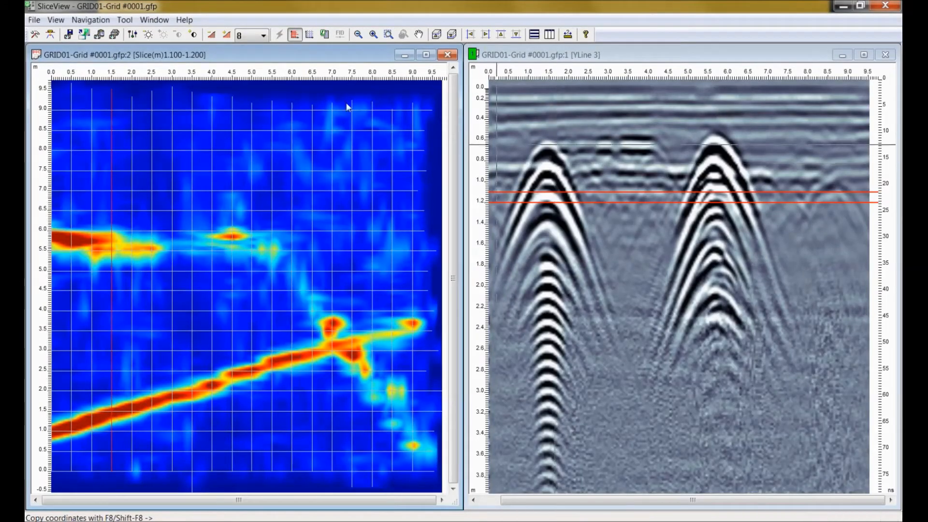
pyautogui.click(724, 58)
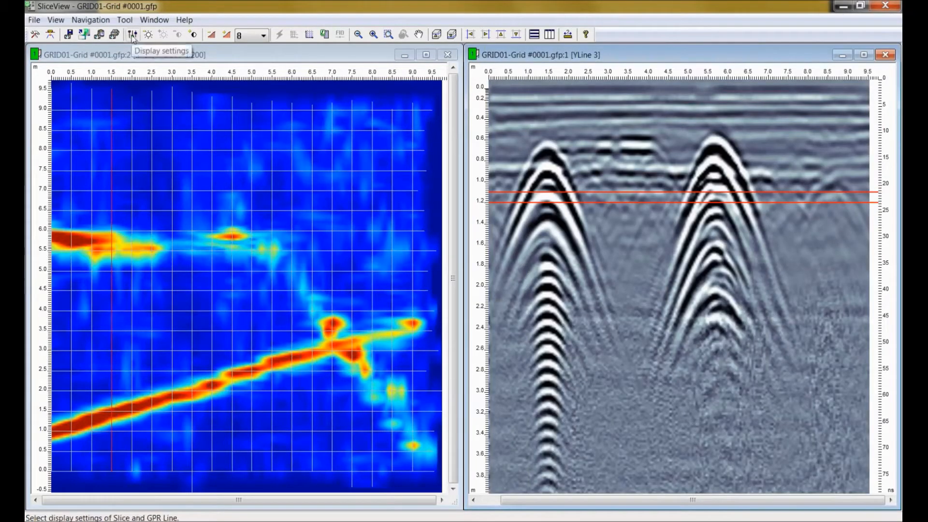
pyautogui.click(83, 37)
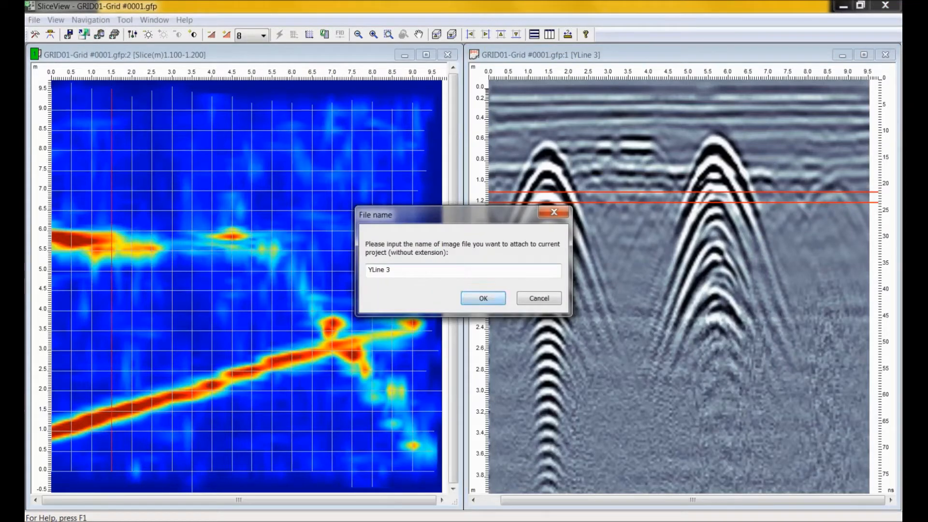
pyautogui.click(483, 298)
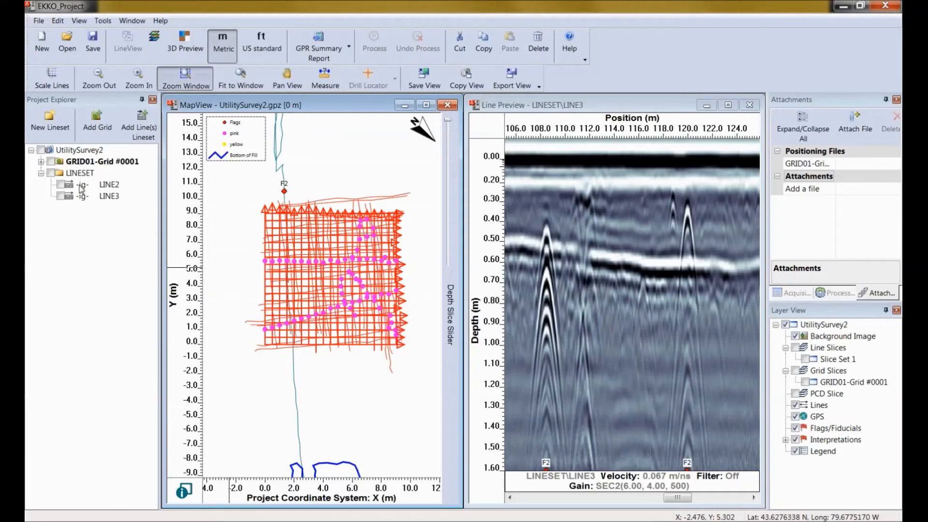
pyautogui.click(79, 150)
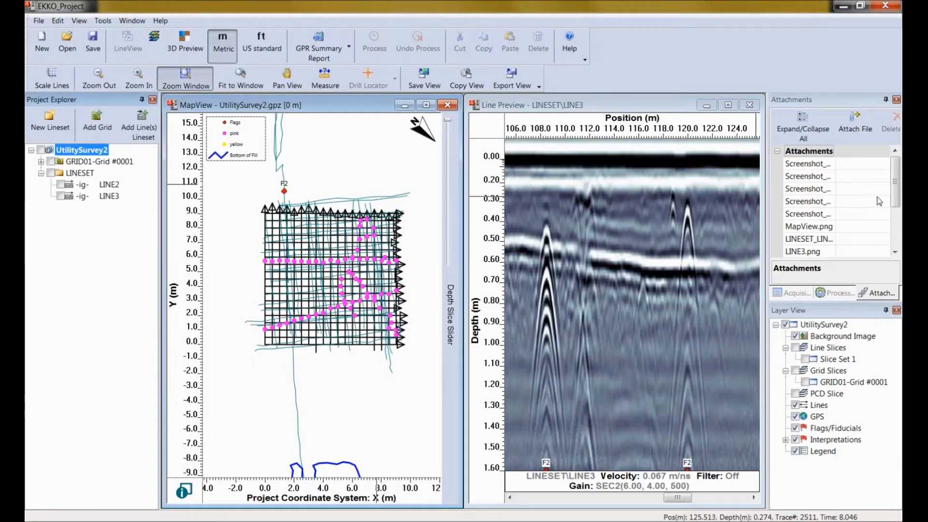
pyautogui.moveTo(900, 198); pyautogui.dragTo(898, 230)
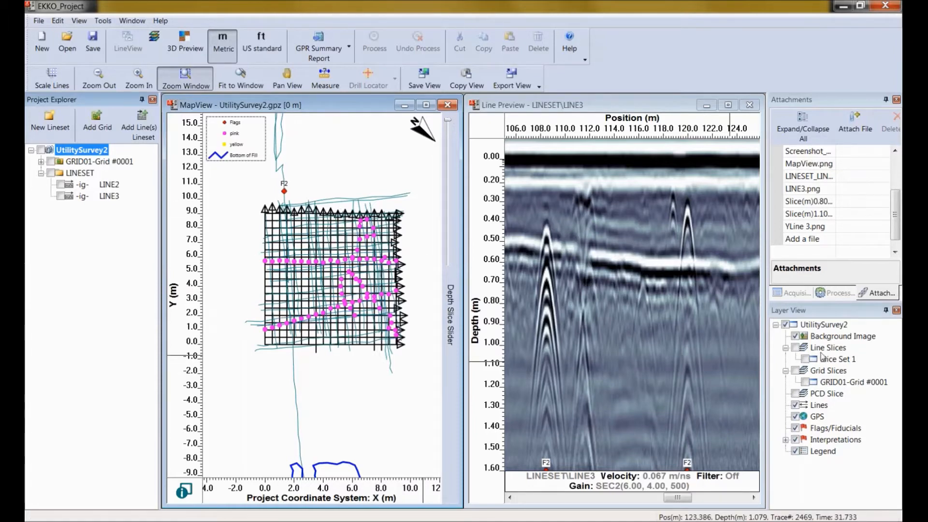
# Show the GRID01-Grid #0001 depth slice at 0.7 m on the map, with the Interpretations, GPS and Lines layers hidden
pyautogui.click(805, 382)
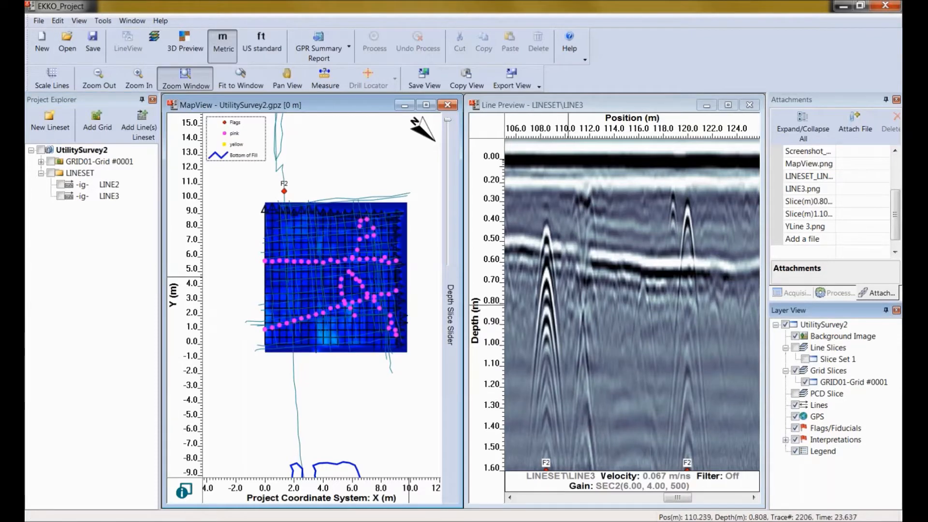
pyautogui.moveTo(447, 120)
pyautogui.mouseDown()
pyautogui.moveTo(441, 188)
pyautogui.moveTo(447, 129)
pyautogui.mouseUp()
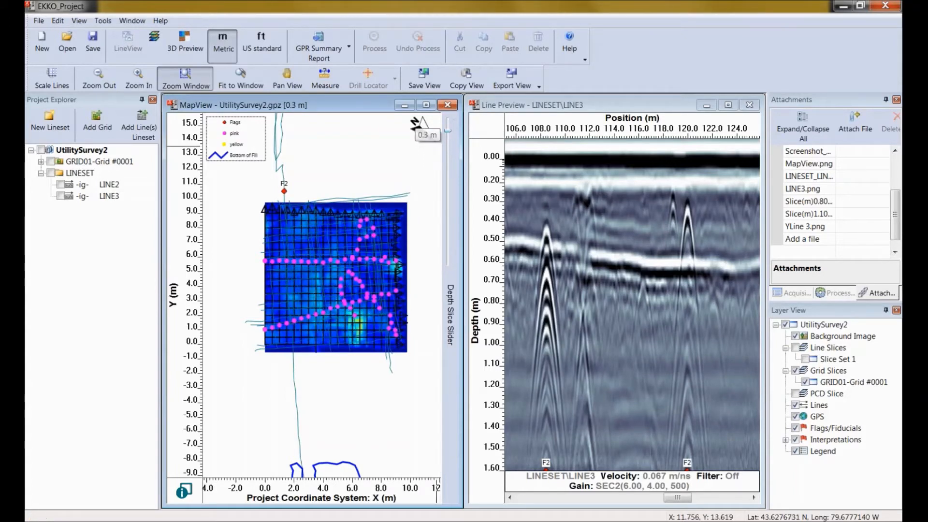
pyautogui.click(796, 440)
pyautogui.click(795, 417)
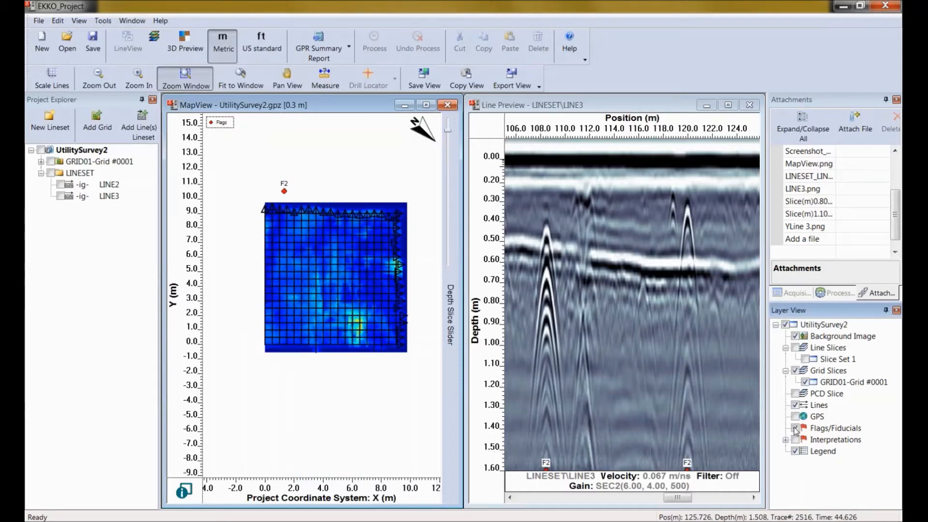
pyautogui.click(795, 406)
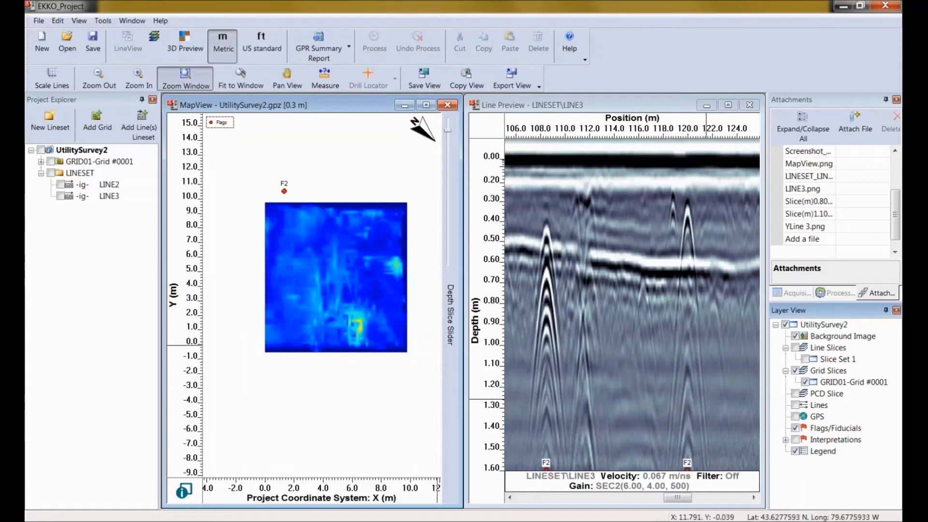
pyautogui.moveTo(448, 131)
pyautogui.mouseDown()
pyautogui.moveTo(448, 190)
pyautogui.moveTo(453, 142)
pyautogui.moveTo(448, 149)
pyautogui.mouseUp()
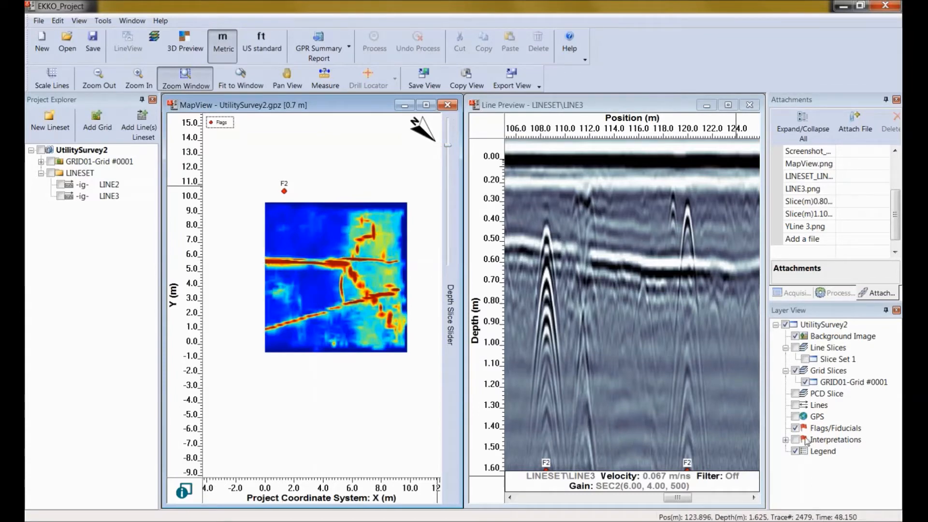
# Turn the GPS and Lines layers back on and attach the map view as an image named MapView [0.7 m]
pyautogui.click(795, 416)
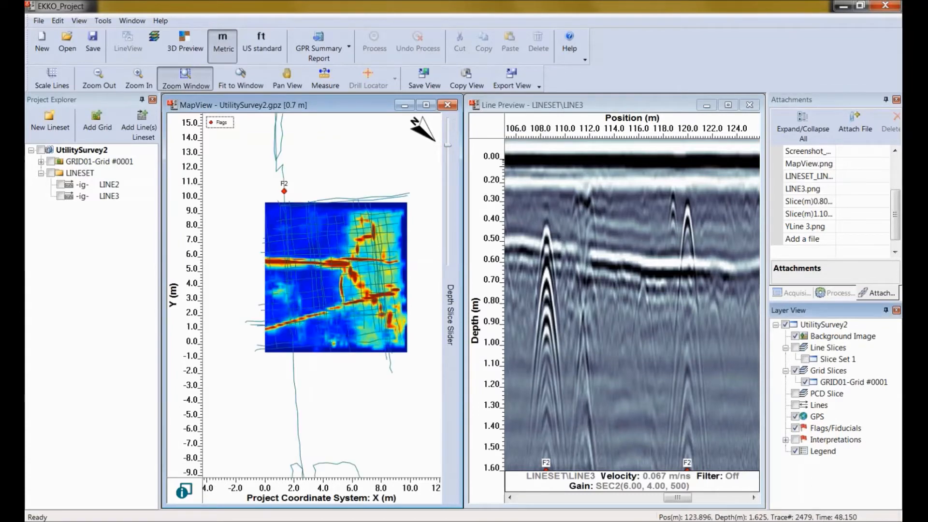
pyautogui.click(795, 405)
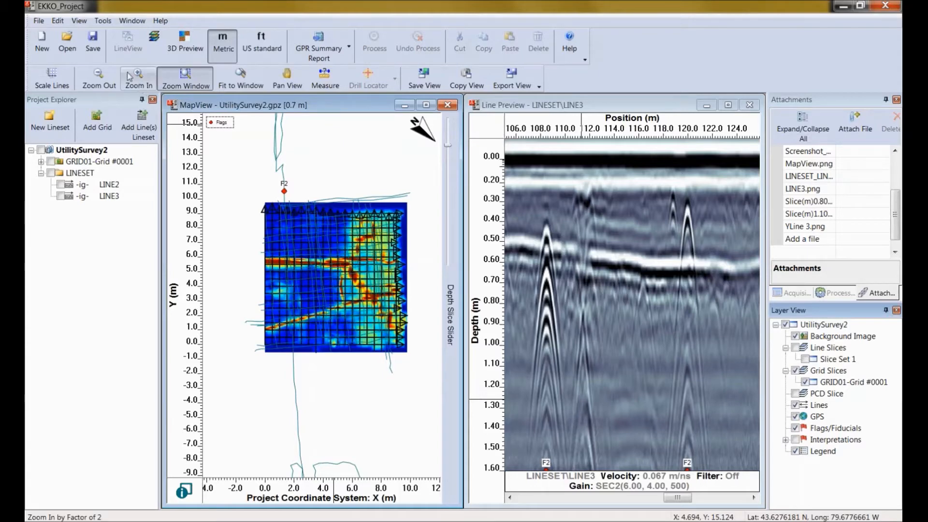
pyautogui.click(424, 80)
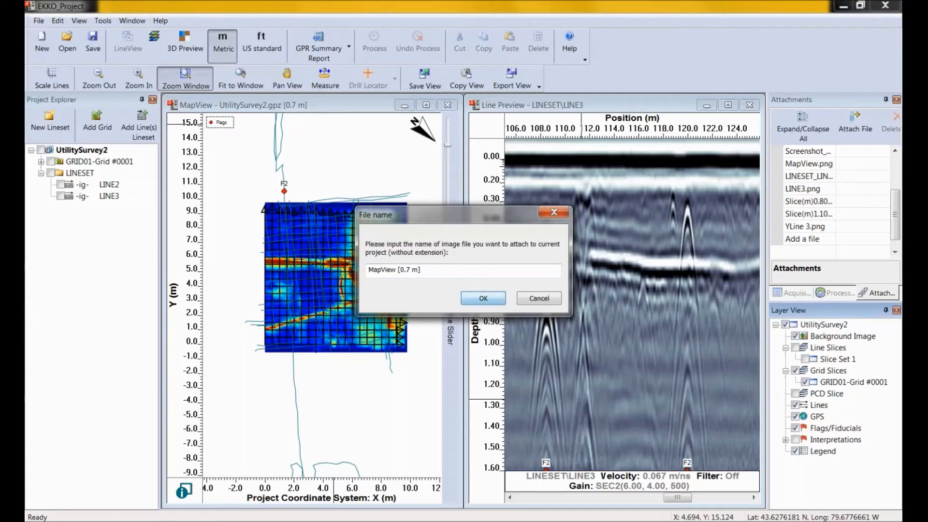
pyautogui.click(489, 300)
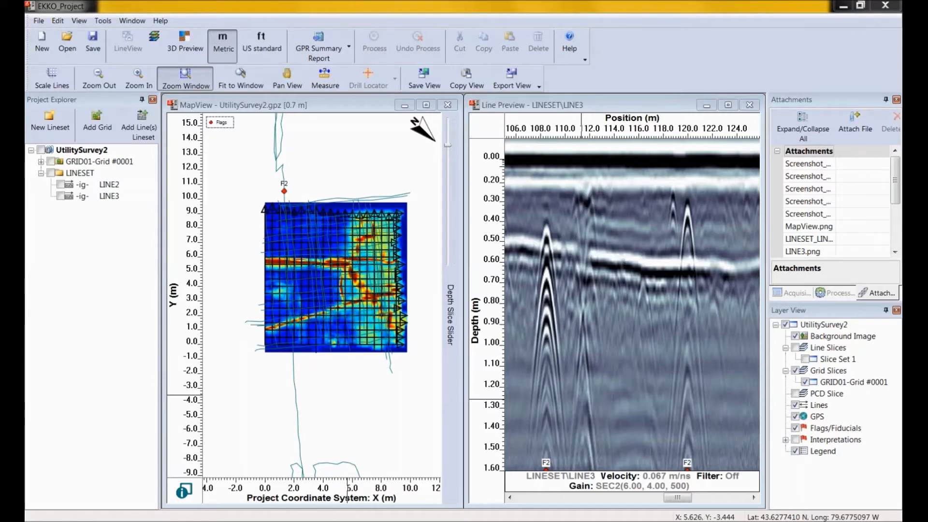
# Open a 3D Preview of GRID01-Grid #0001 and maximize it, with the map view and line preview minimized
pyautogui.click(92, 164)
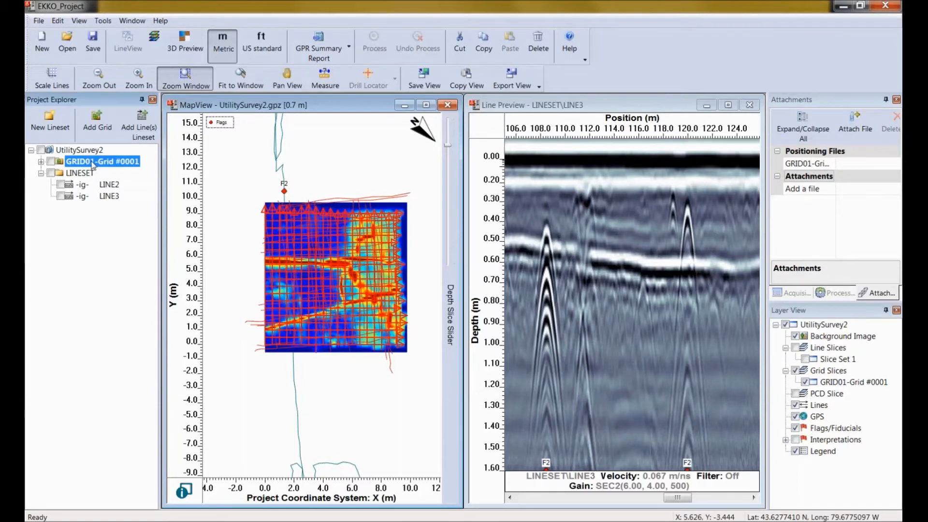
pyautogui.click(184, 44)
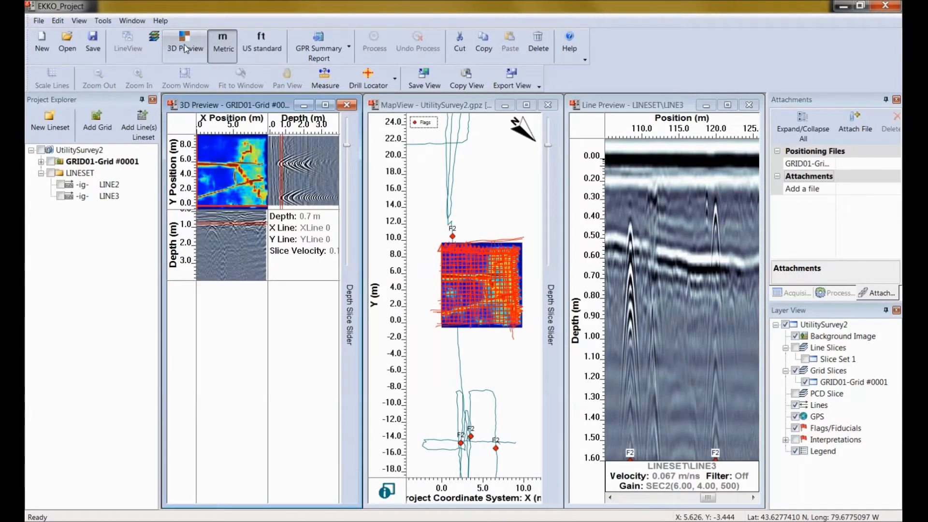
pyautogui.rightClick(96, 166)
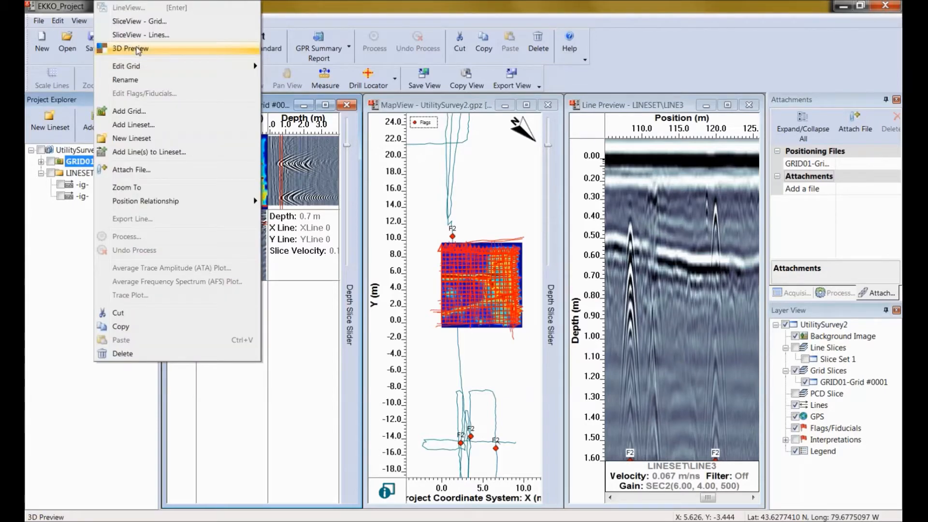
pyautogui.click(291, 329)
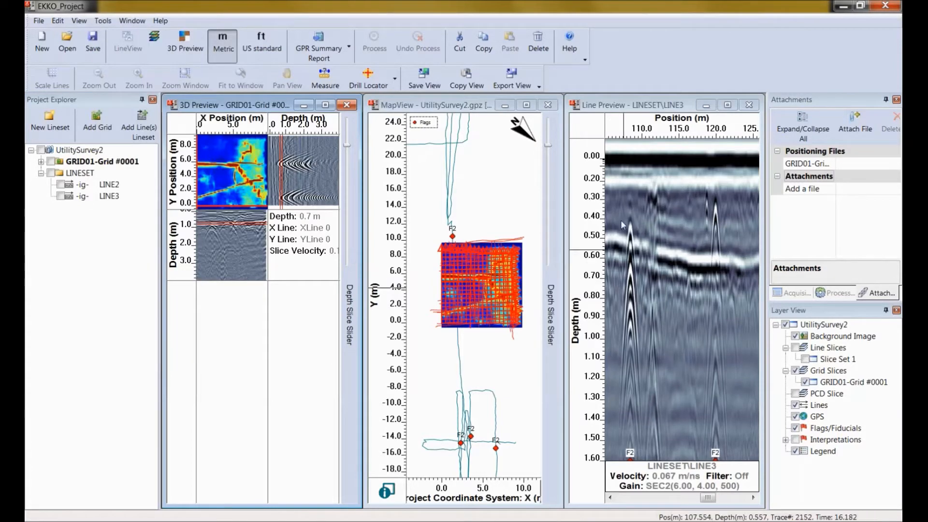
pyautogui.click(505, 106)
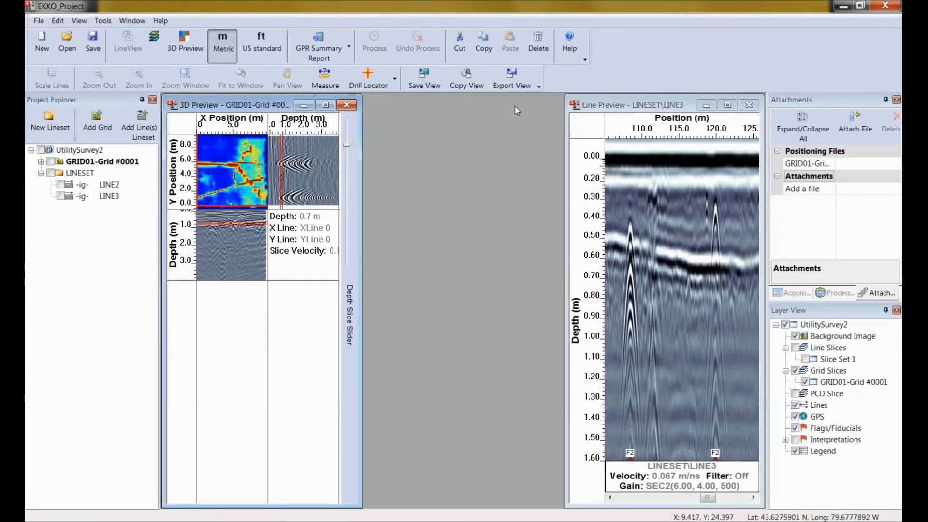
pyautogui.click(706, 105)
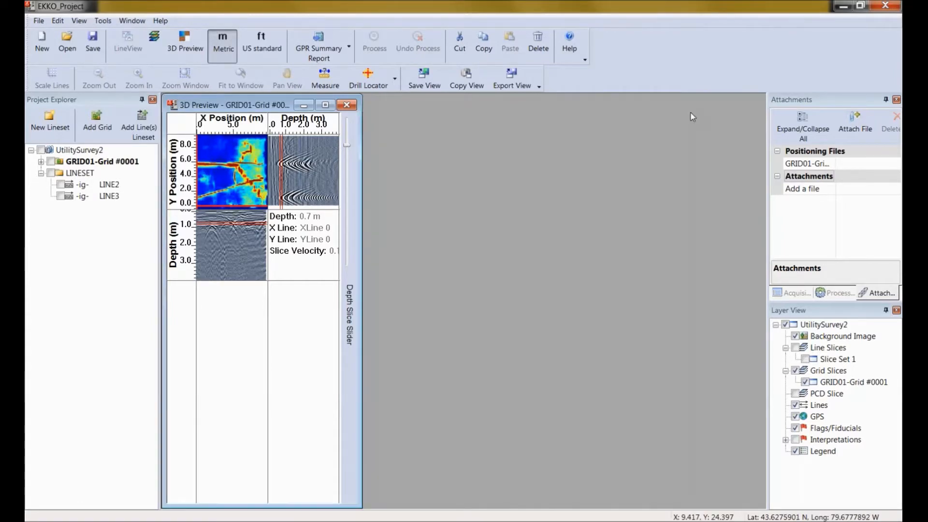
pyautogui.click(325, 106)
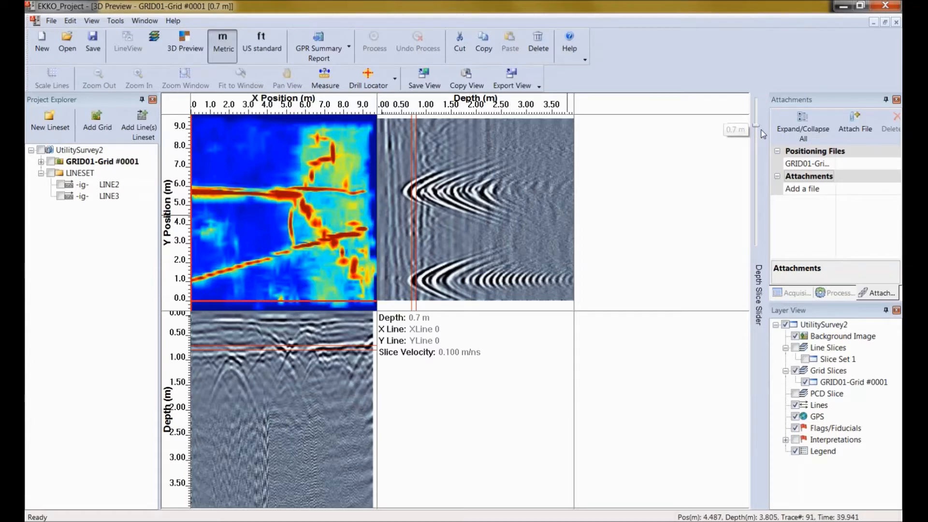
# Set the 3D Preview's depth slice to 0.8 m and move its cross-section lines to about X 6 m, Y 4 m
pyautogui.moveTo(757, 123)
pyautogui.mouseDown()
pyautogui.moveTo(755, 206)
pyautogui.moveTo(755, 129)
pyautogui.mouseUp()
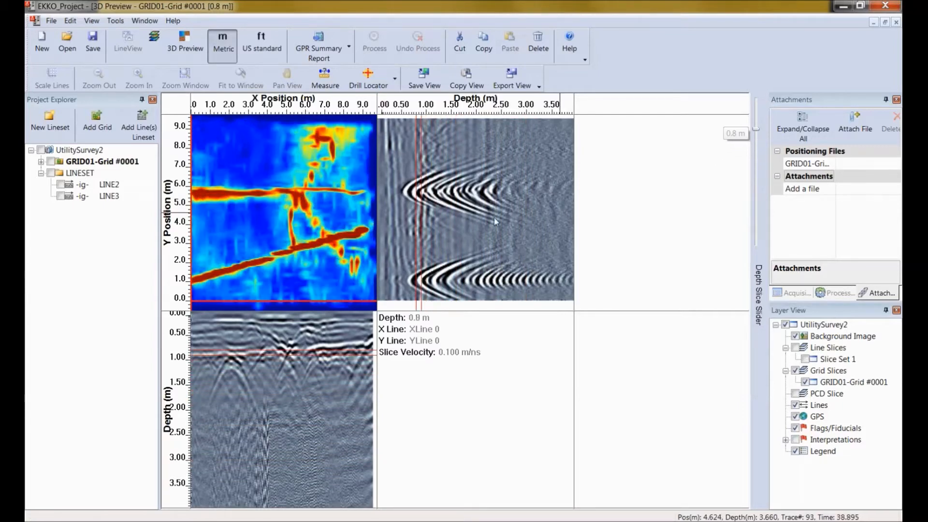
pyautogui.click(271, 218)
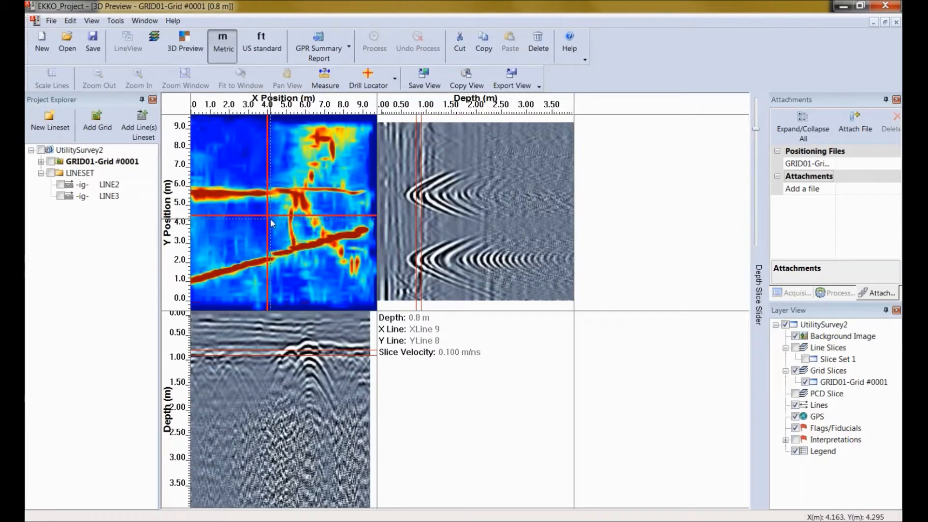
pyautogui.click(301, 225)
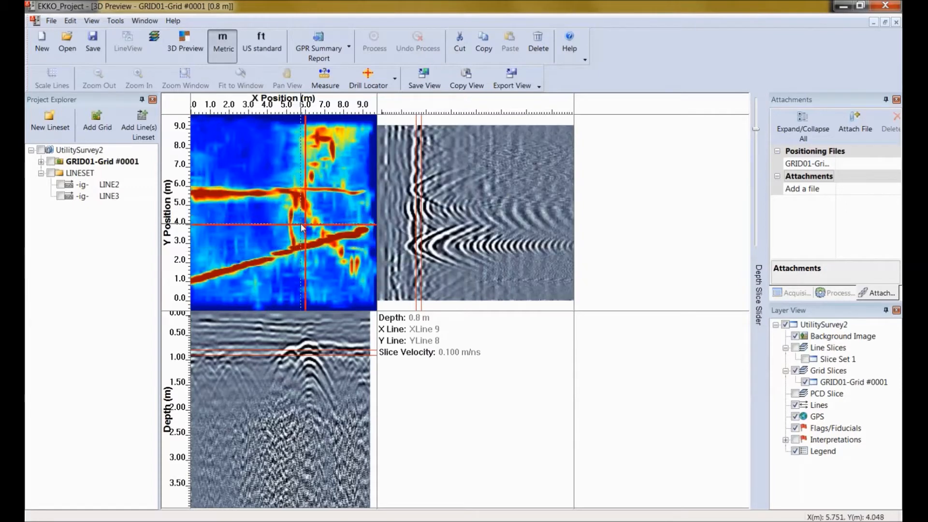
# Move the 3D Preview's cross-section lines to about X 6 m, Y 3.3 m and attach the view as GRID01-Grid #0001 [0.8 m]
pyautogui.click(258, 224)
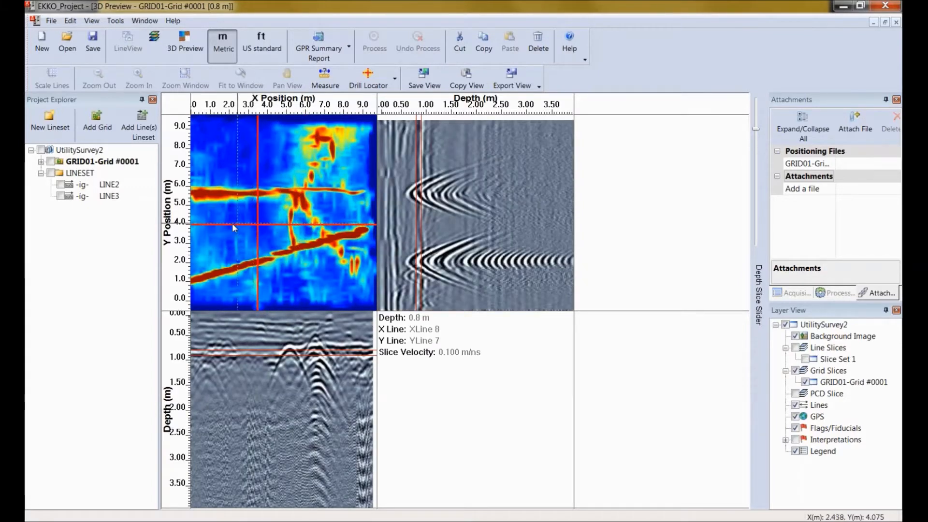
pyautogui.click(305, 234)
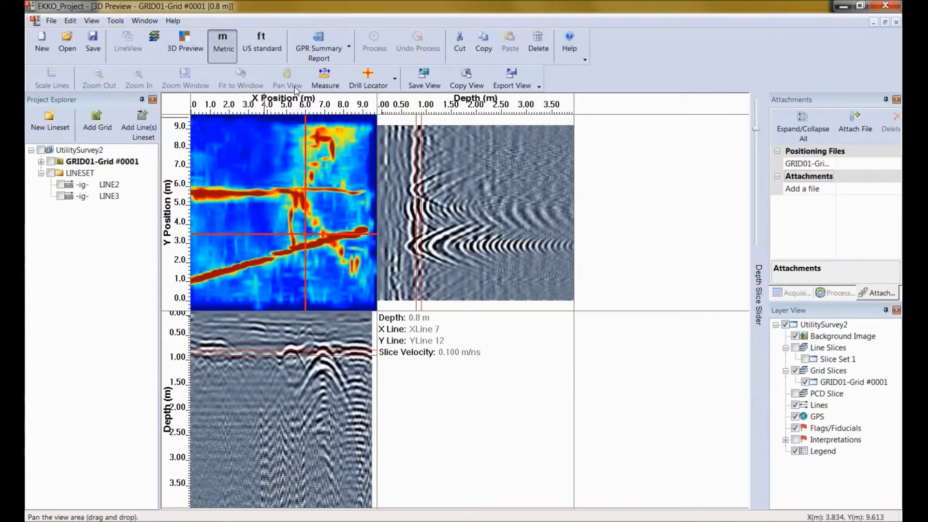
pyautogui.click(424, 80)
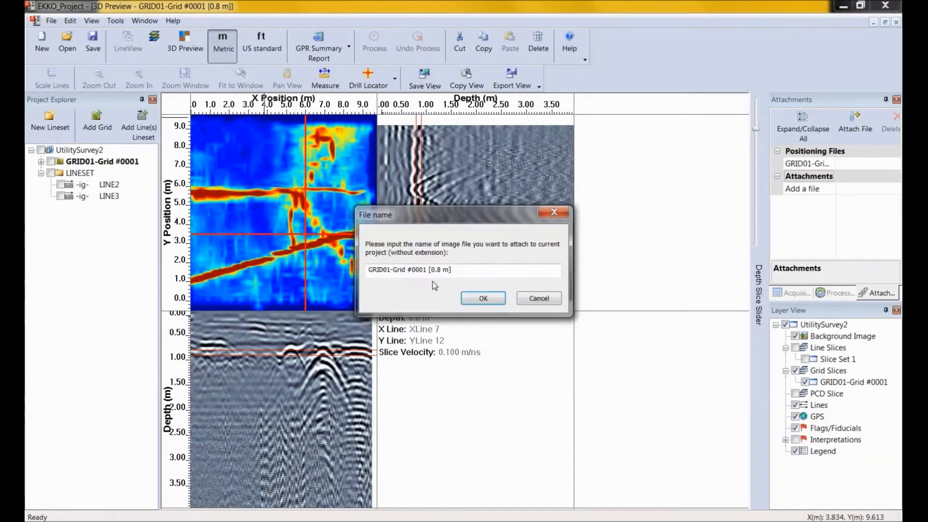
pyautogui.click(489, 298)
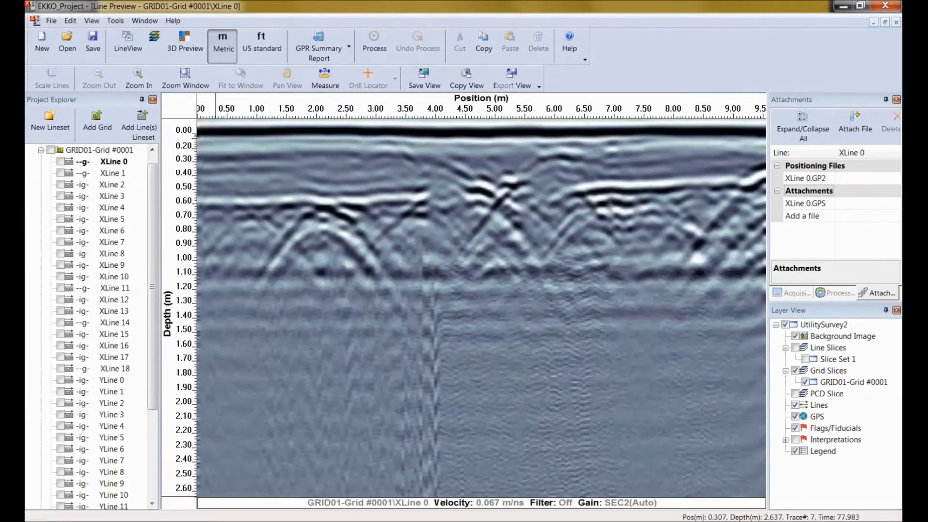
# Tile the open view windows vertically and attach GridPhoto.JPG to GRID01-Grid #0001
pyautogui.click(150, 23)
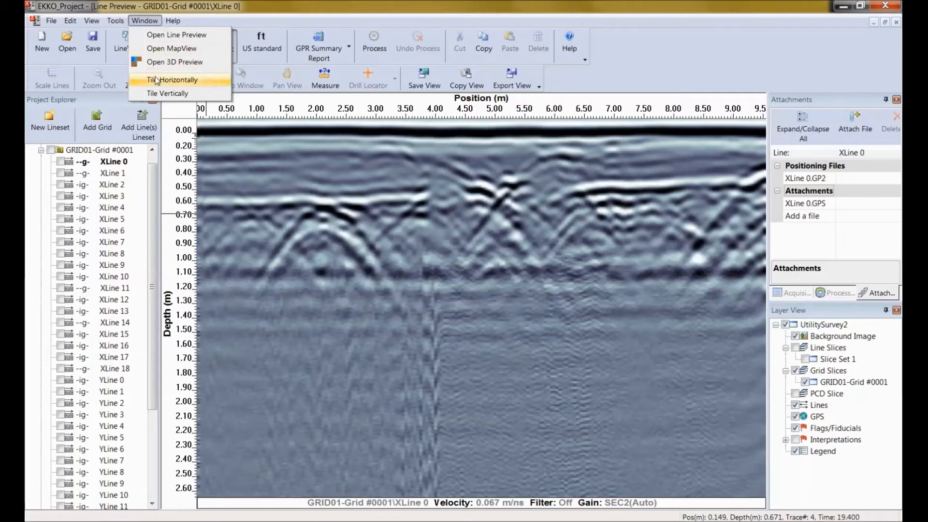
pyautogui.click(157, 93)
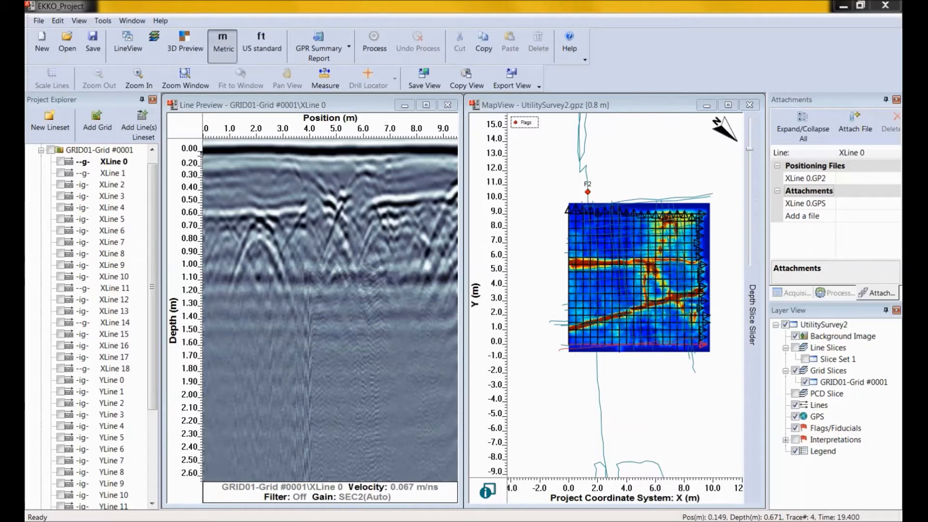
pyautogui.click(83, 151)
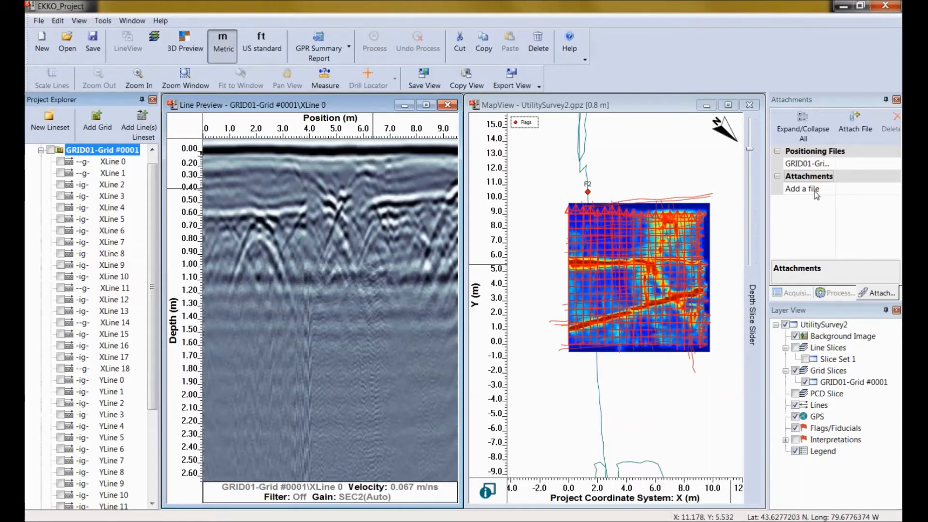
pyautogui.click(849, 190)
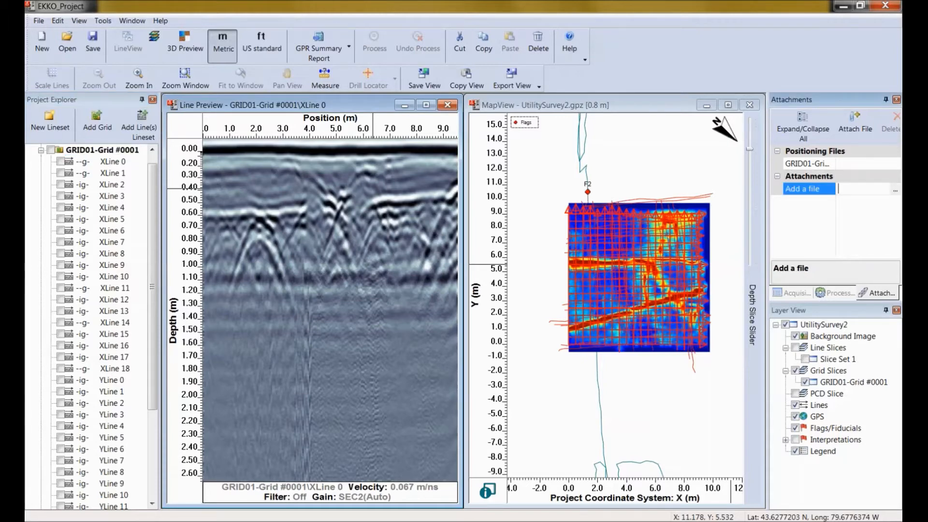
pyautogui.click(895, 190)
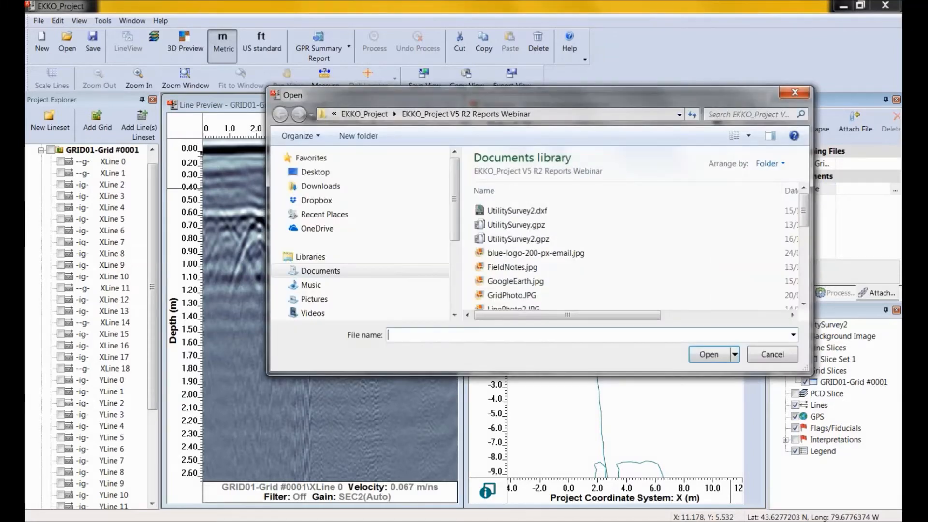
pyautogui.moveTo(805, 221); pyautogui.dragTo(806, 231)
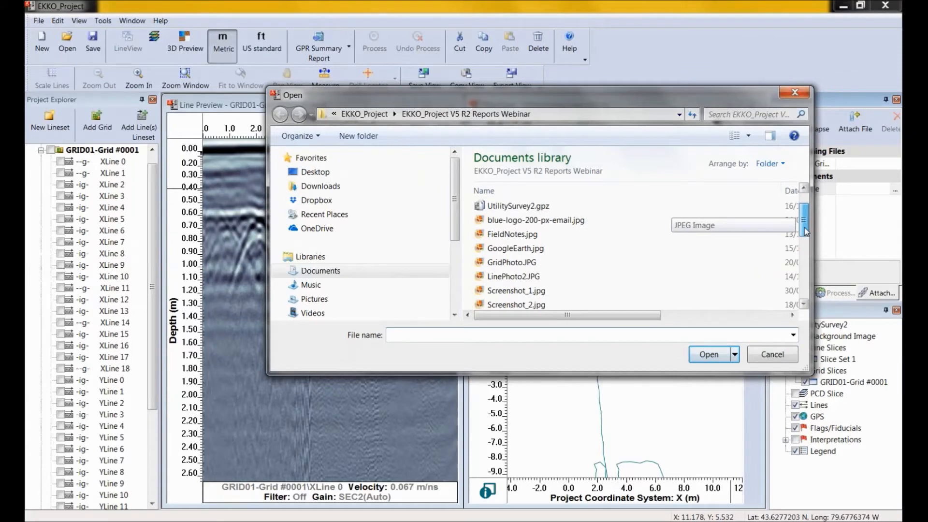
pyautogui.moveTo(805, 231); pyautogui.dragTo(805, 240)
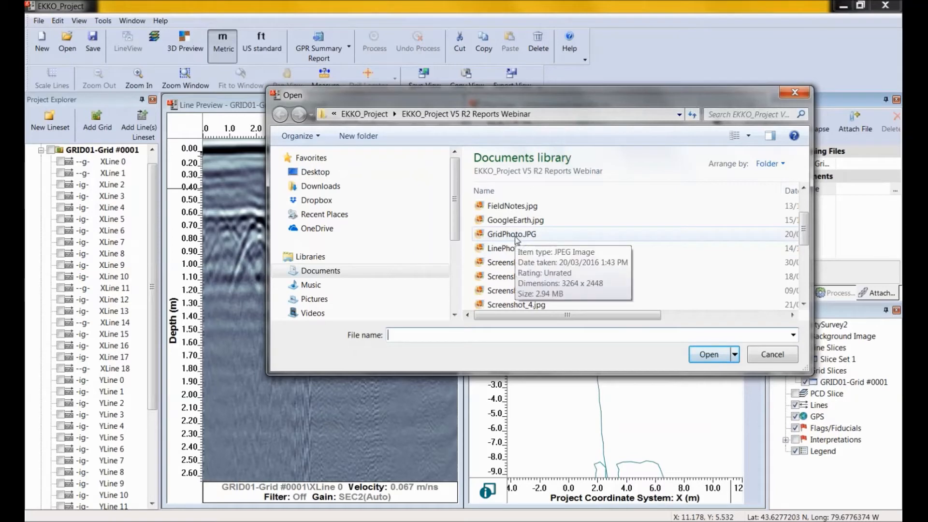
pyautogui.click(516, 236)
pyautogui.click(714, 356)
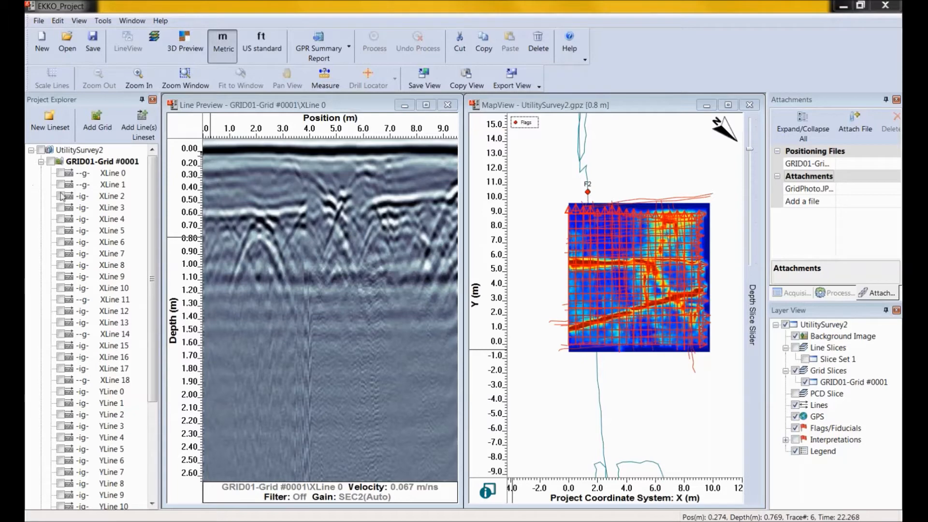
# Collapse GRID01-Grid #0001 in the project tree and attach LinePhoto2.JPG to LINE2 of the LINESET
pyautogui.click(42, 162)
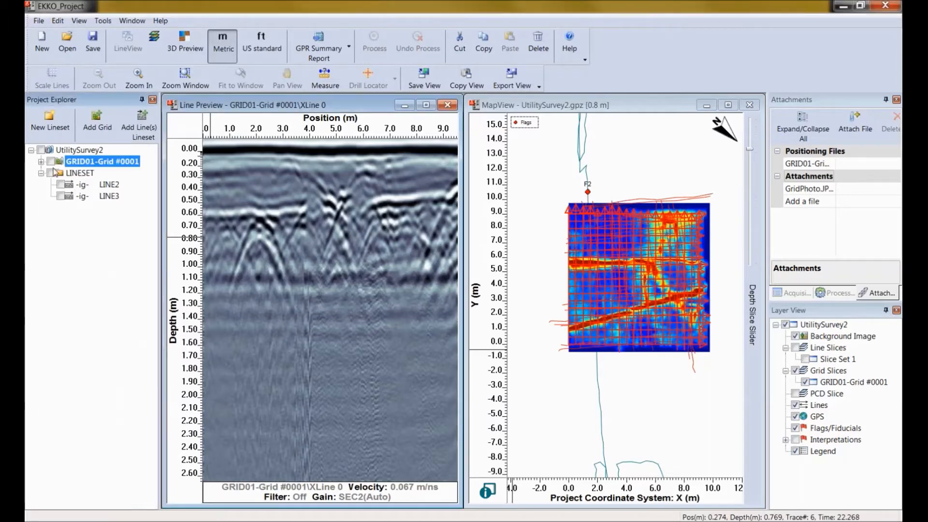
pyautogui.click(115, 186)
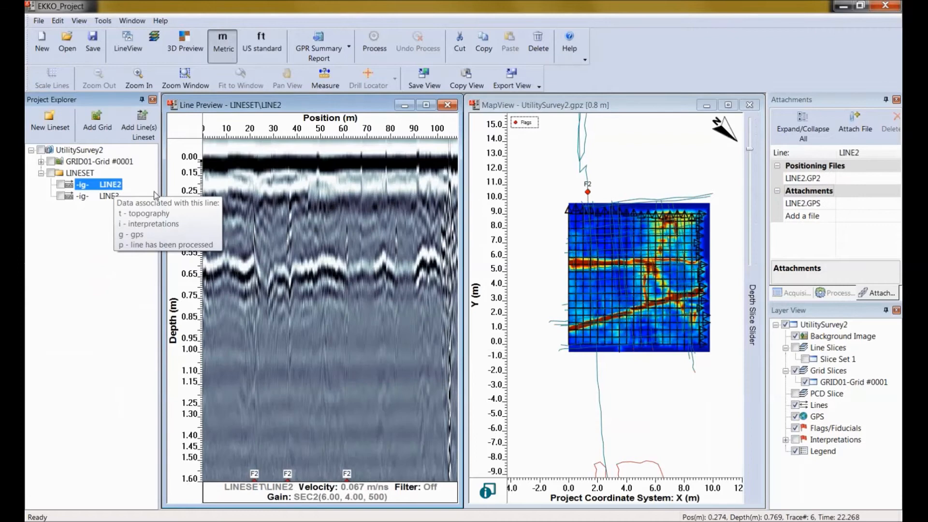
pyautogui.click(860, 217)
pyautogui.click(896, 218)
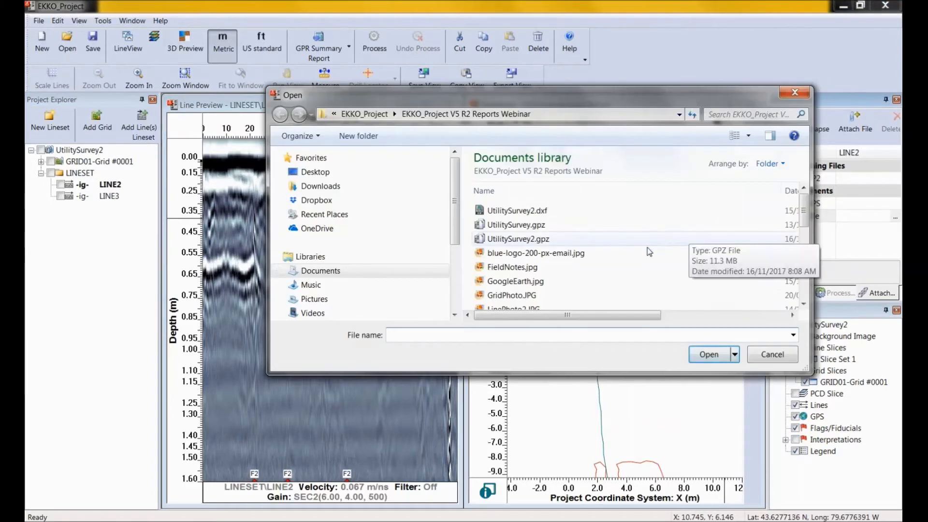
pyautogui.moveTo(805, 218); pyautogui.dragTo(807, 237)
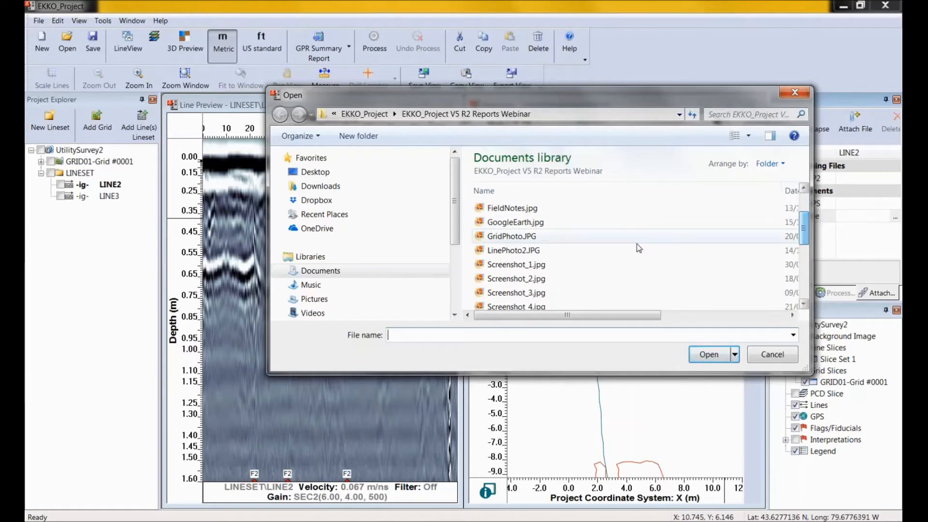
pyautogui.click(522, 255)
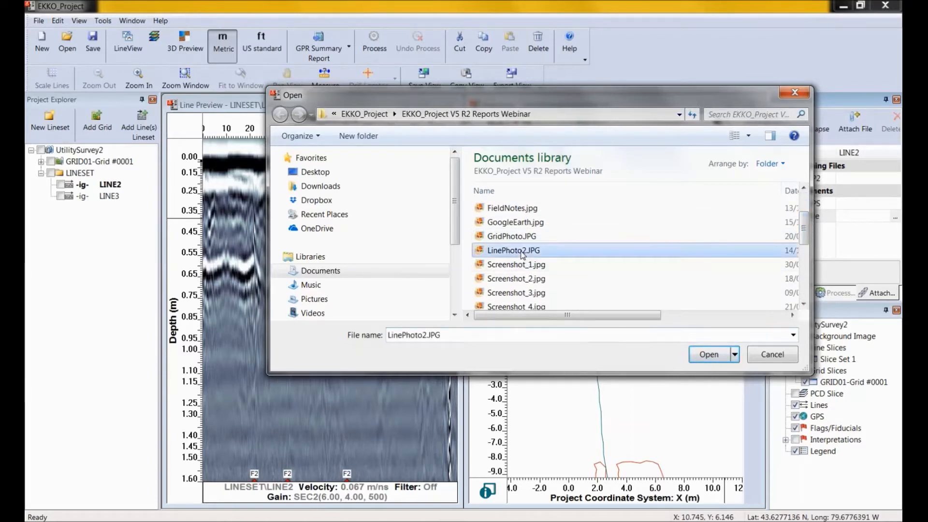
pyautogui.click(708, 355)
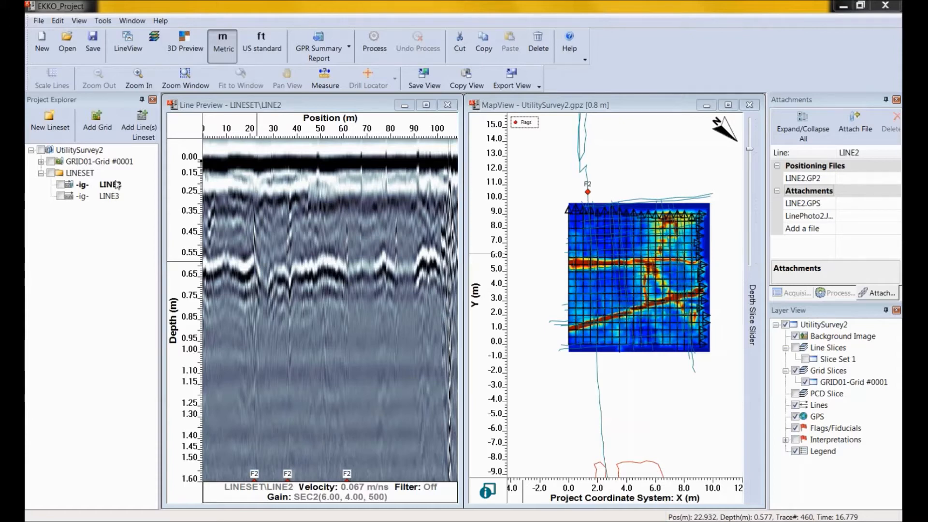
# Attach FieldNotes.jpg to the UtilitySurvey2 project itself
pyautogui.click(87, 152)
pyautogui.doubleClick(87, 152)
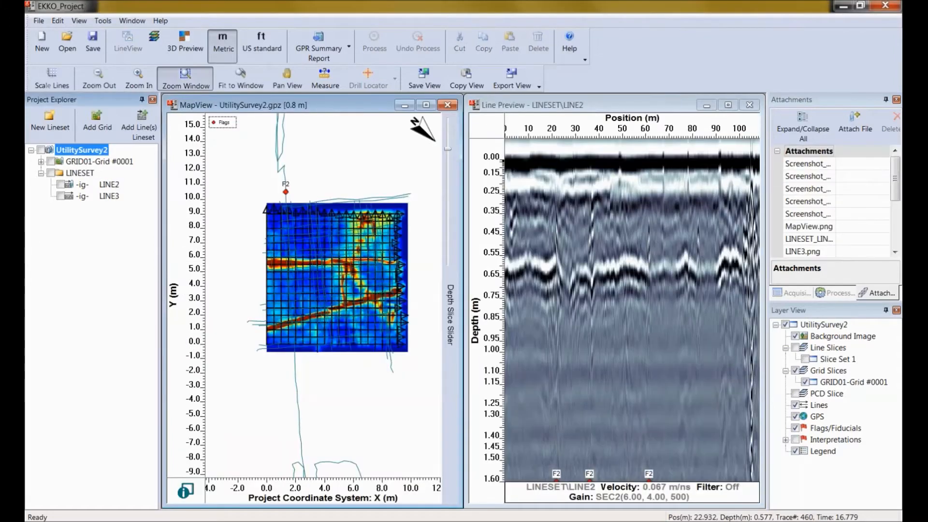
pyautogui.scroll(-3, 887, 214)
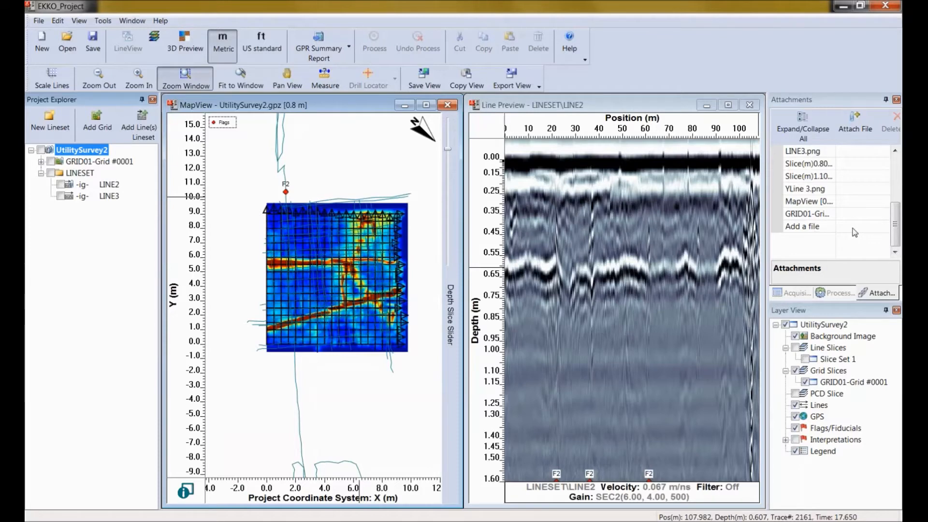
pyautogui.click(870, 227)
pyautogui.click(884, 227)
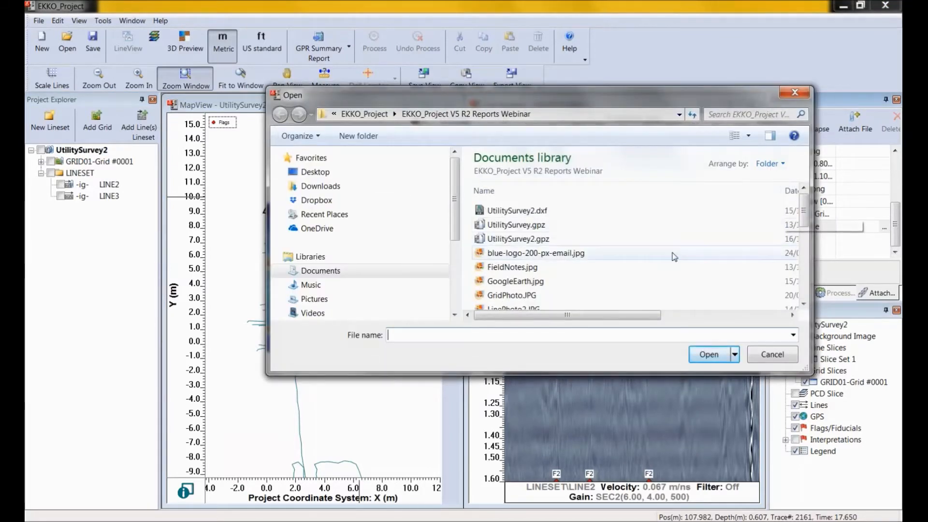
pyautogui.click(504, 268)
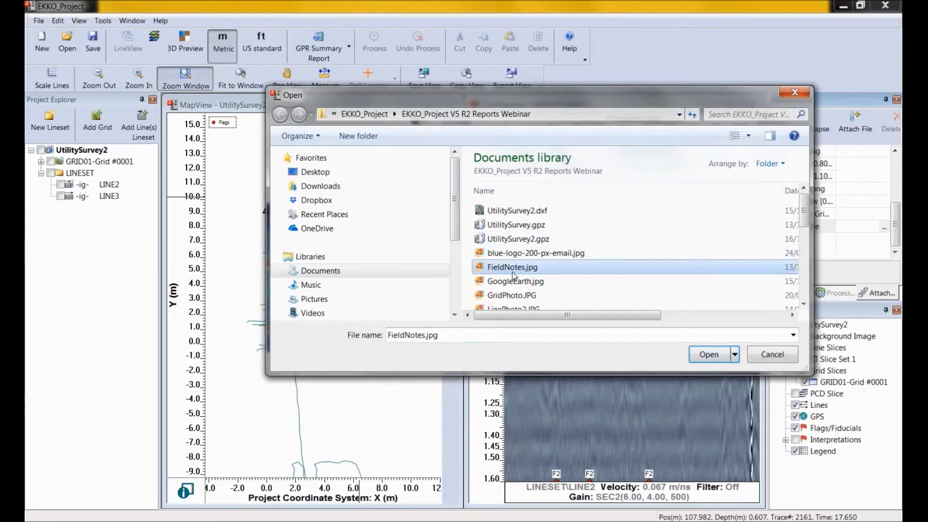
pyautogui.click(707, 354)
pyautogui.moveTo(897, 190); pyautogui.dragTo(900, 245)
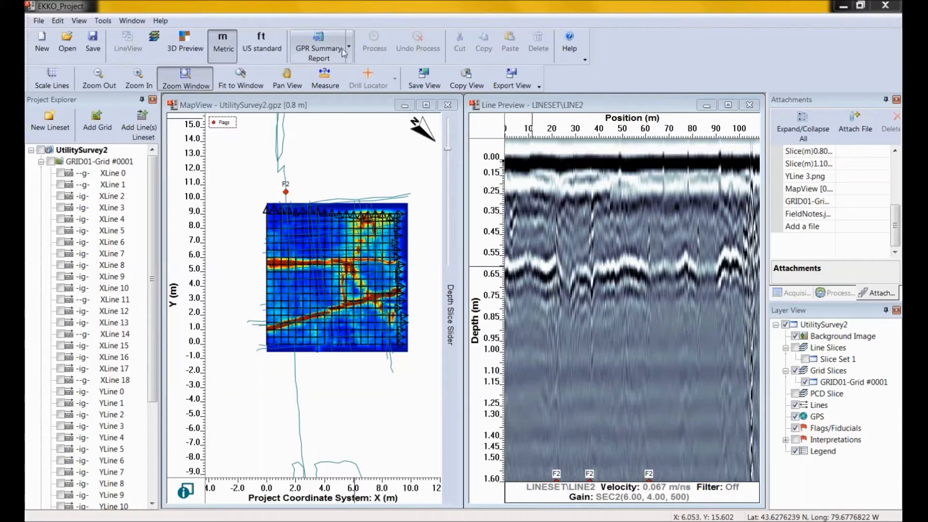
# Start a PDF GPR Summary Report and preview the attached images, including Slice(m) 1.100-1.200.png and FieldNotes.jpg
pyautogui.click(109, 24)
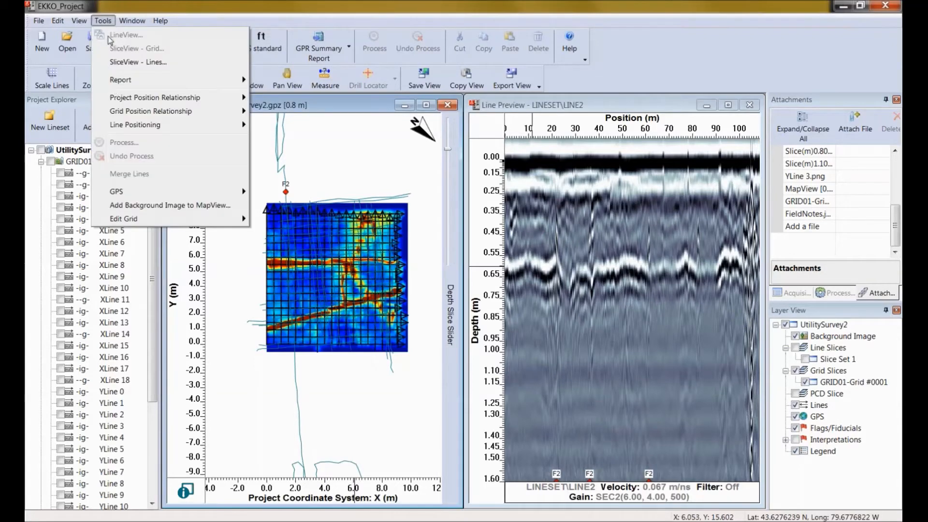
pyautogui.moveTo(118, 86)
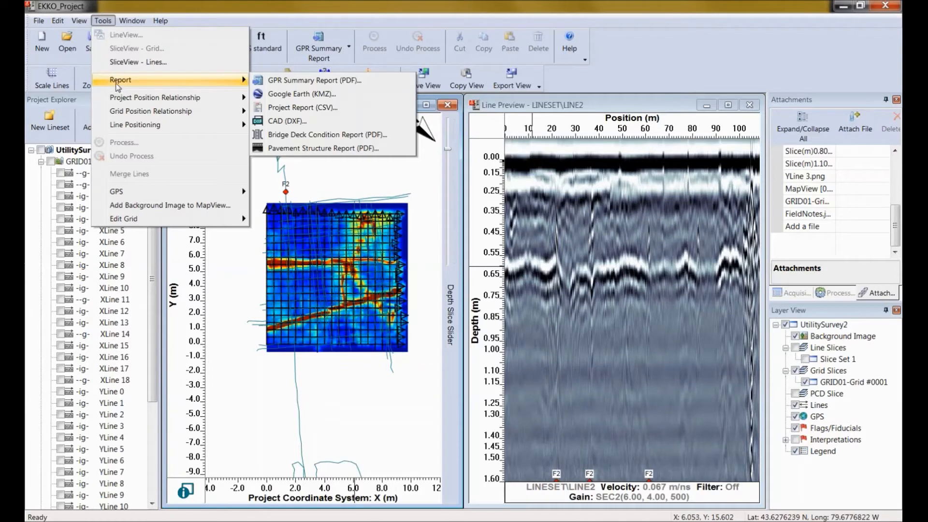
pyautogui.click(299, 82)
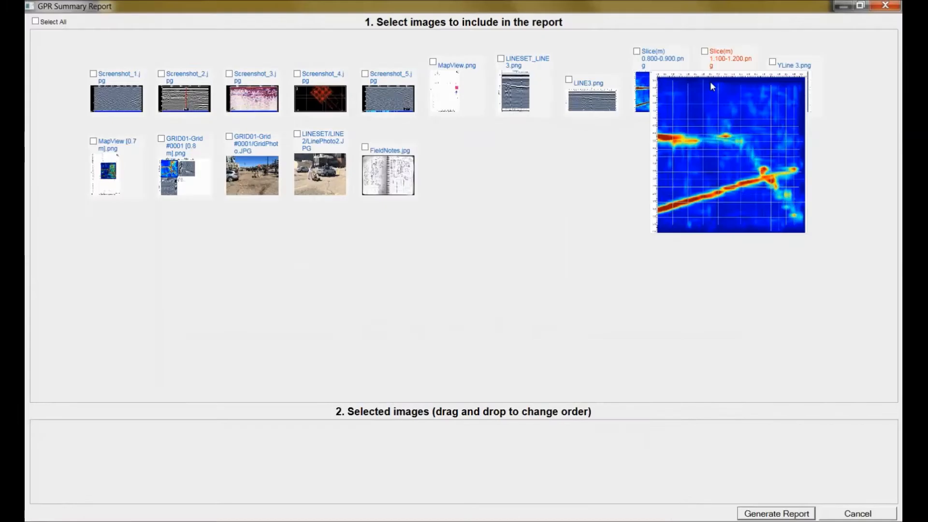
pyautogui.click(713, 84)
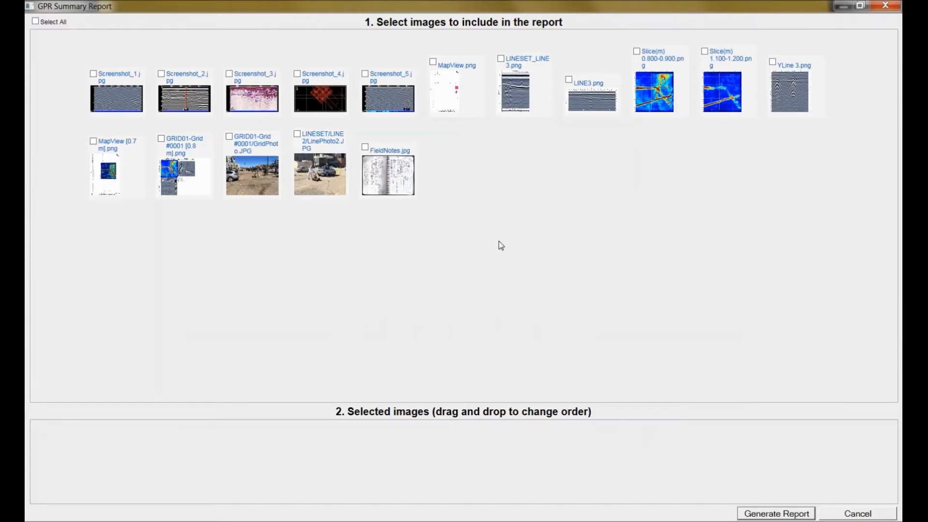
pyautogui.moveTo(388, 169)
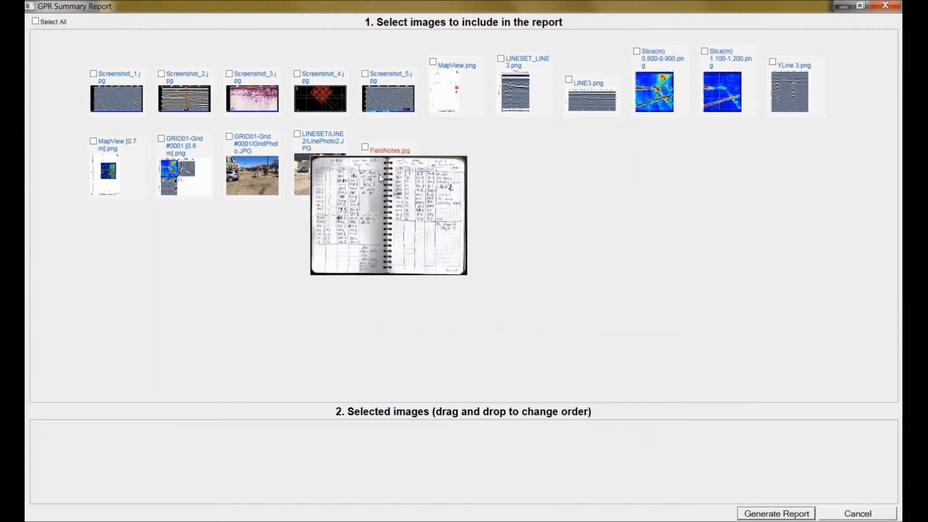
pyautogui.moveTo(282, 160)
pyautogui.moveTo(134, 164)
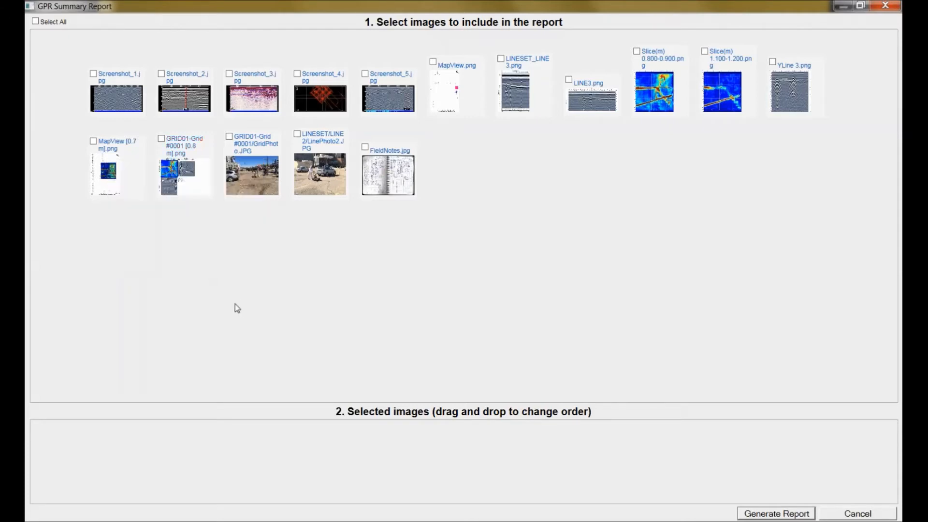
# Include all attached images in the report except FieldNotes.jpg
pyautogui.click(36, 22)
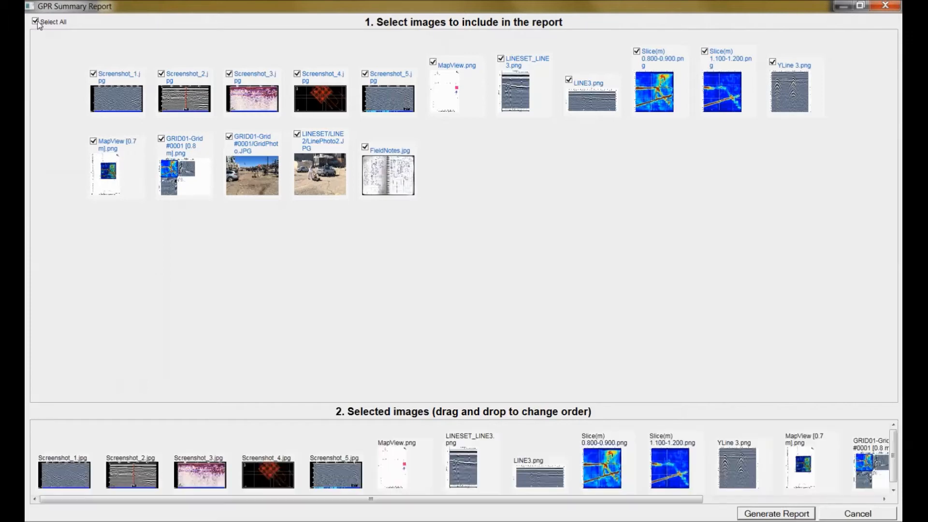
pyautogui.moveTo(106, 170)
pyautogui.click(365, 147)
# Reorder the selected report images so GridPhoto.JPG comes first, followed by Screenshot_5.jpg and Screenshot_4.jpg
pyautogui.moveTo(694, 502); pyautogui.dragTo(820, 504)
pyautogui.moveTo(786, 471); pyautogui.dragTo(48, 468)
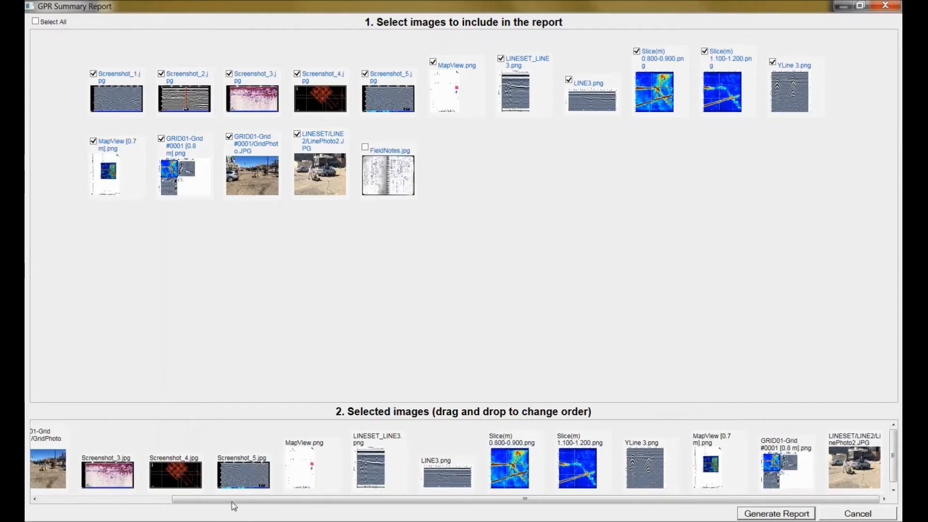
pyautogui.moveTo(224, 503); pyautogui.dragTo(88, 507)
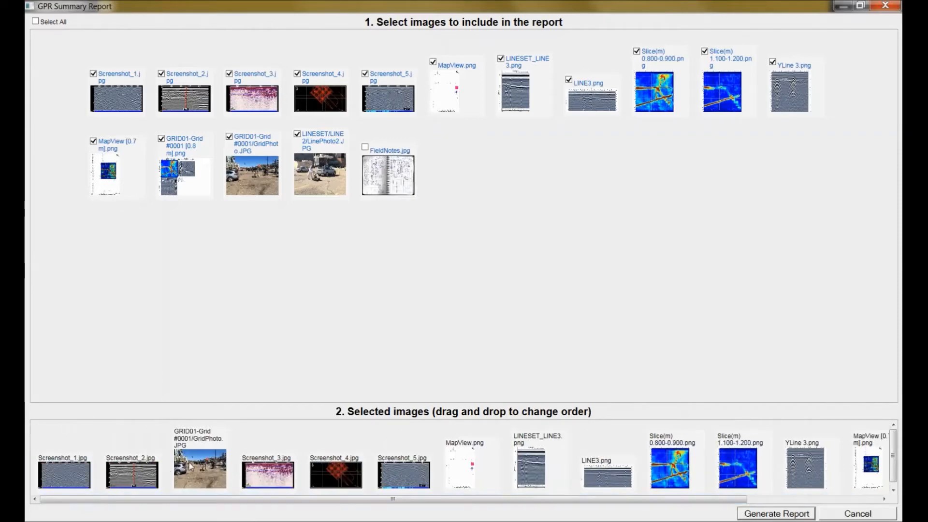
pyautogui.moveTo(189, 467); pyautogui.dragTo(67, 467)
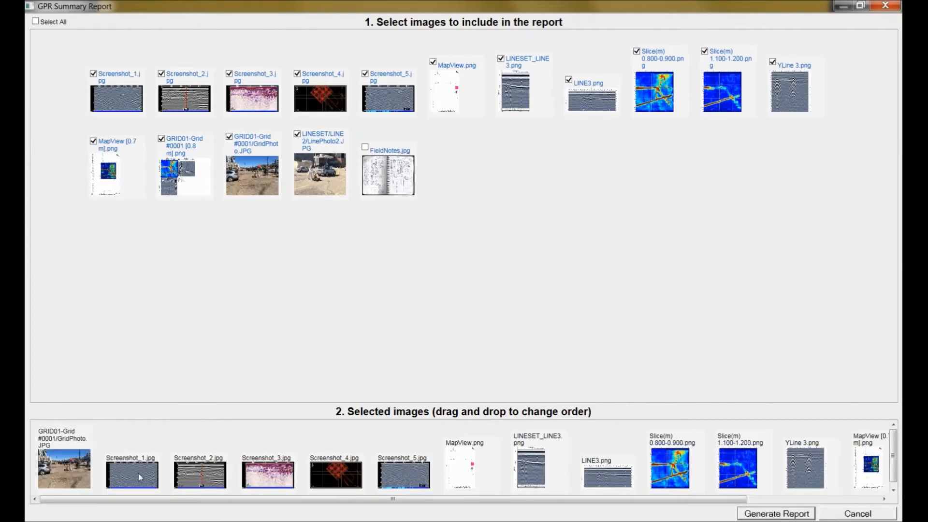
pyautogui.moveTo(409, 481); pyautogui.dragTo(132, 480)
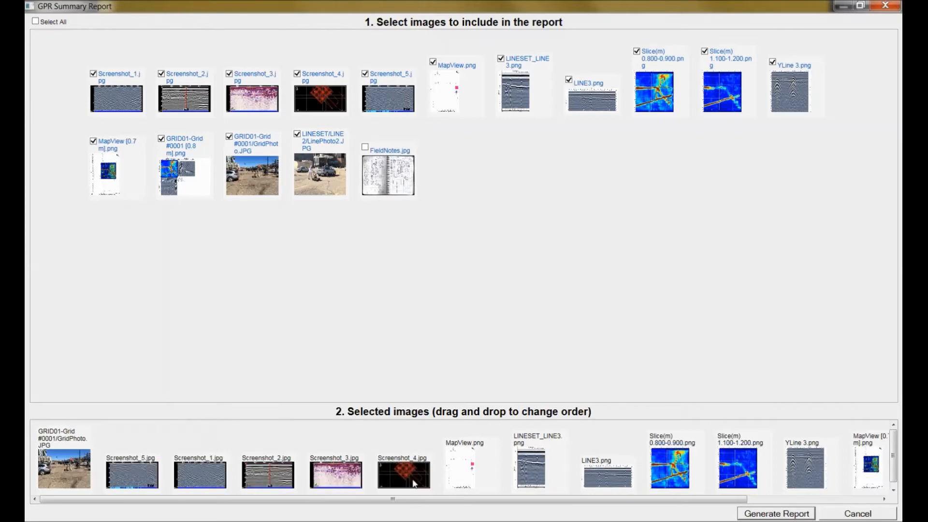
pyautogui.moveTo(414, 480); pyautogui.dragTo(201, 477)
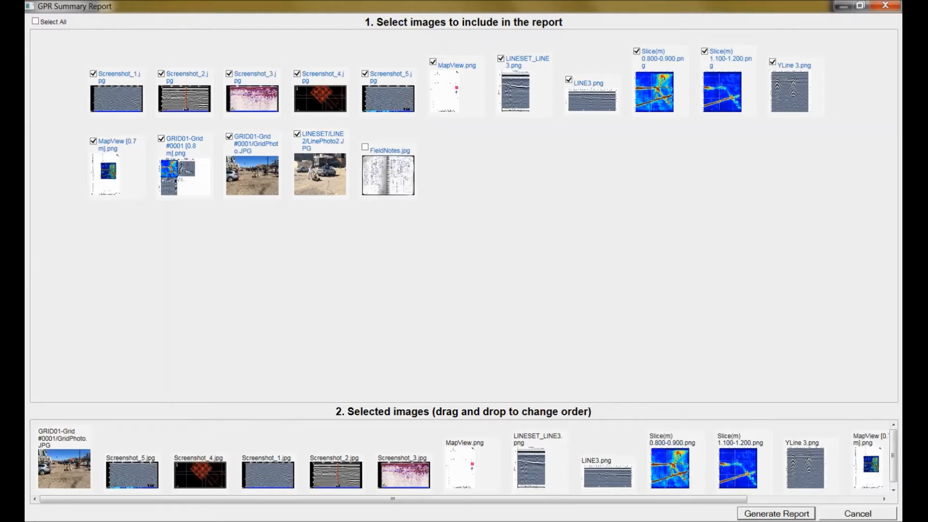
# Place the Slice(m) 0.800-0.900.png image right after Screenshot_4.jpg in the selected images and generate the report
pyautogui.moveTo(681, 474); pyautogui.dragTo(263, 468)
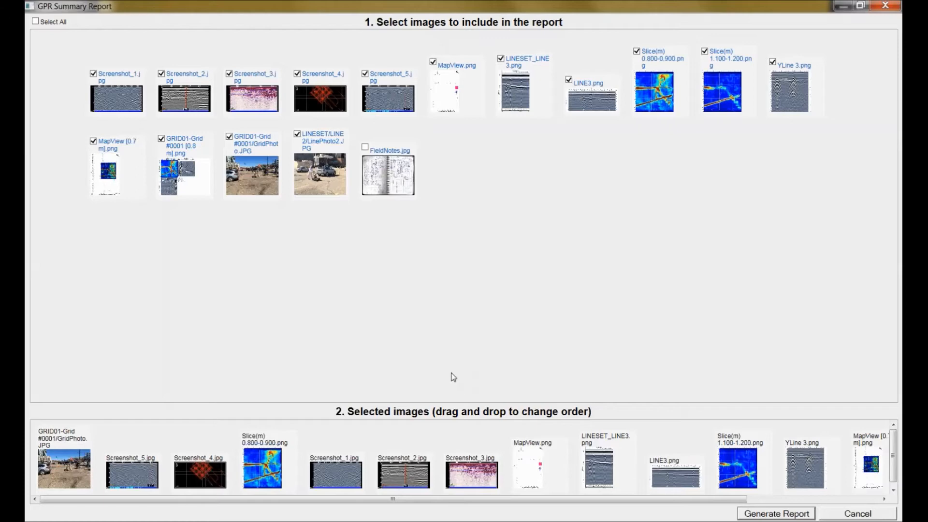
pyautogui.click(774, 515)
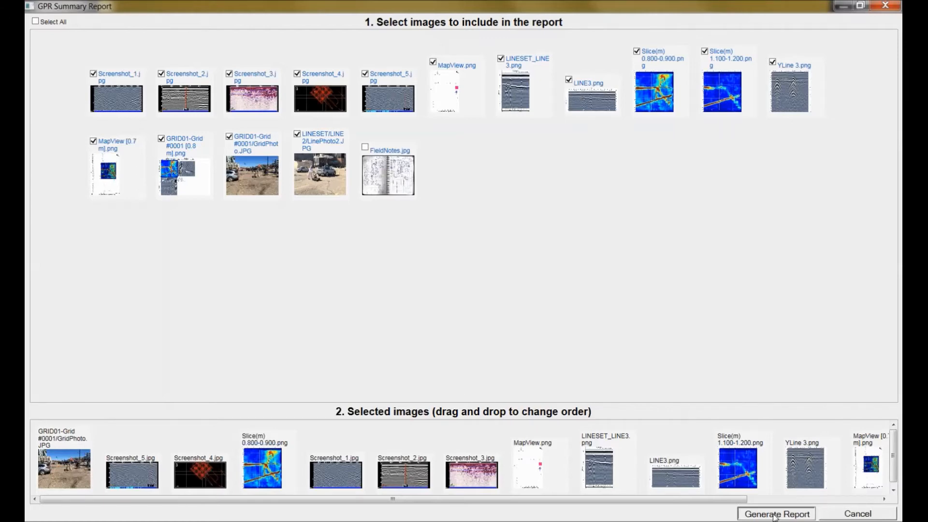
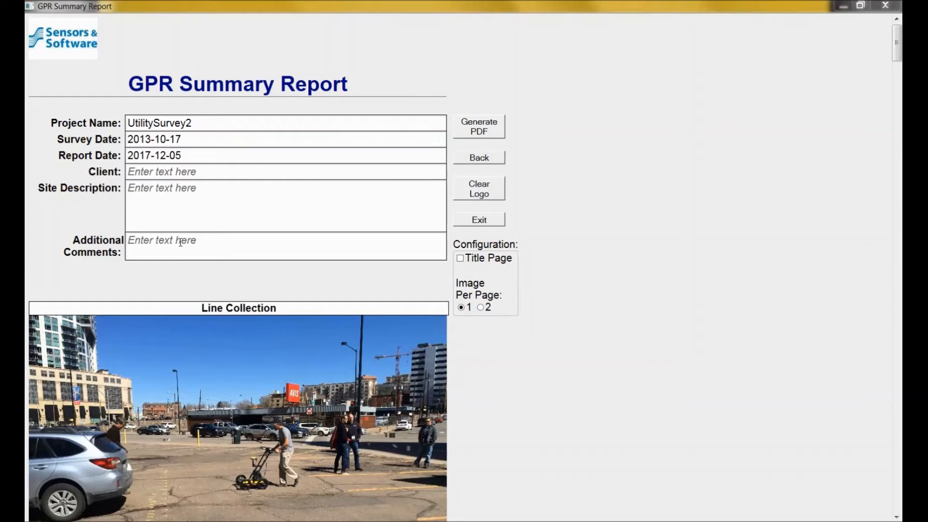
# Add a title page to the report and set the layout to 2 images per page
pyautogui.click(460, 260)
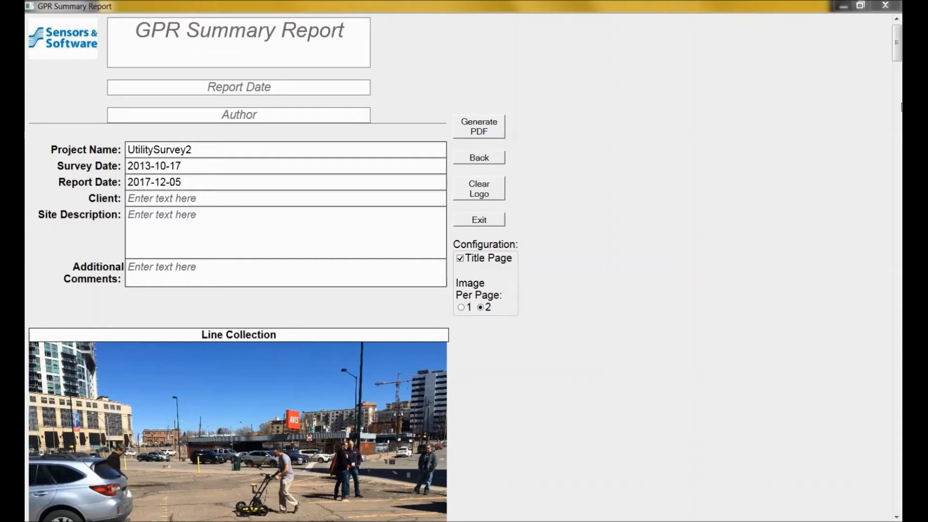
pyautogui.moveTo(899, 55); pyautogui.dragTo(900, 503)
pyautogui.click(52, 357)
pyautogui.moveTo(898, 492); pyautogui.dragTo(897, 44)
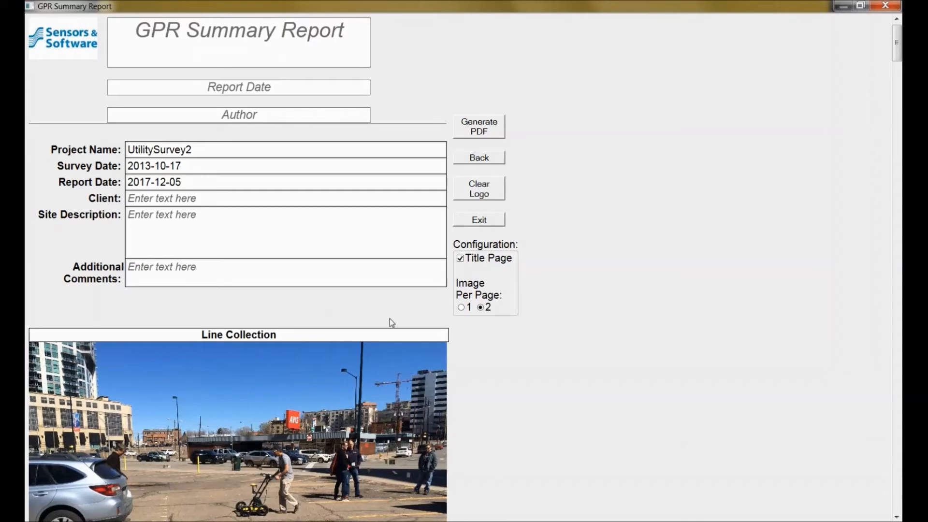
# Generate the report PDF as UtilitySurvey2.pdf and check it at 66.7% zoom before leaving the PDF viewer
pyautogui.click(480, 127)
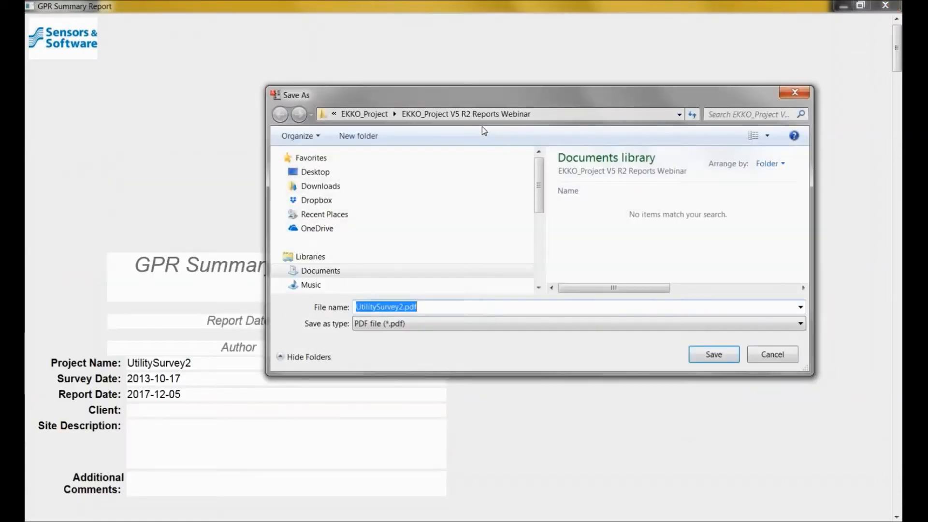
pyautogui.press('Return')
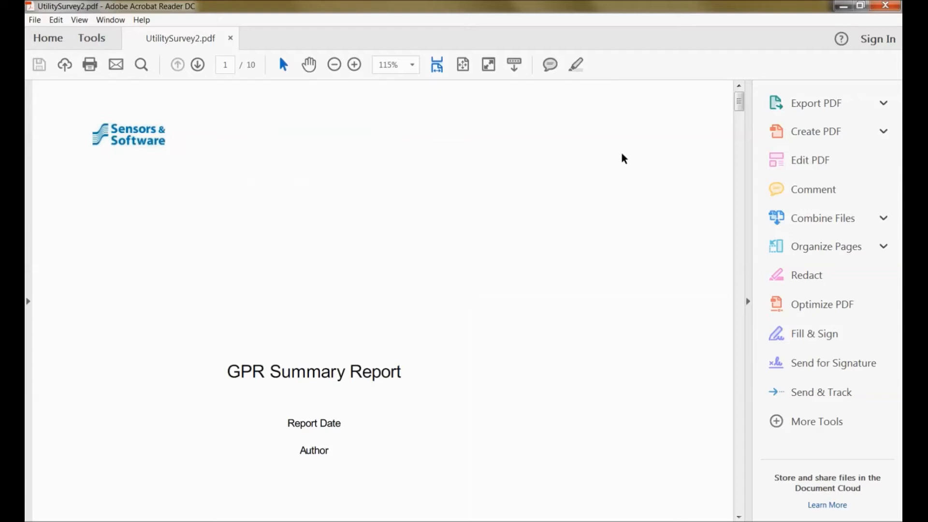
pyautogui.click(336, 67)
pyautogui.click(336, 68)
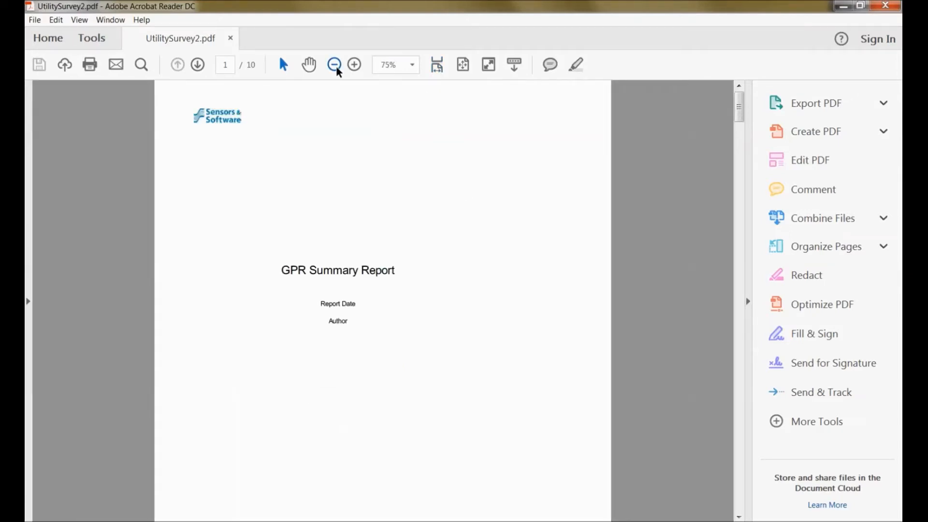
pyautogui.click(336, 68)
pyautogui.moveTo(739, 122); pyautogui.dragTo(739, 509)
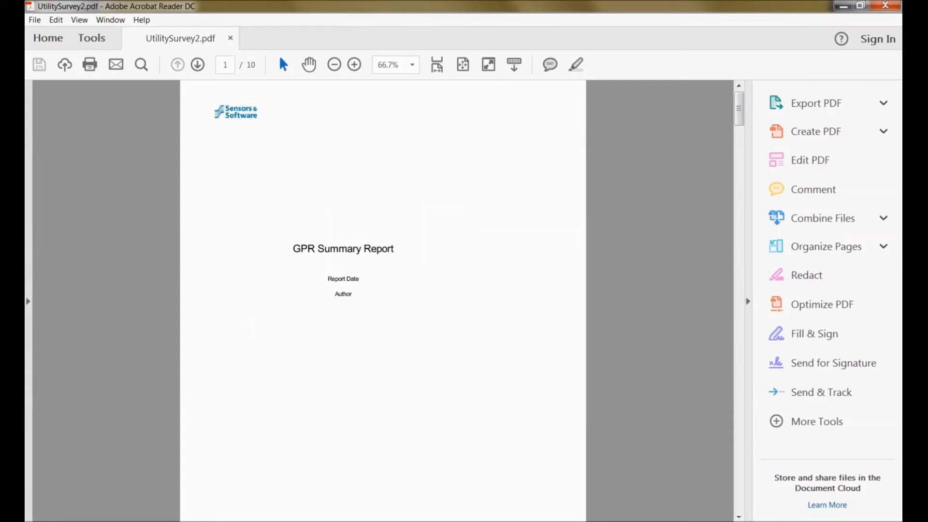
pyautogui.click(876, 6)
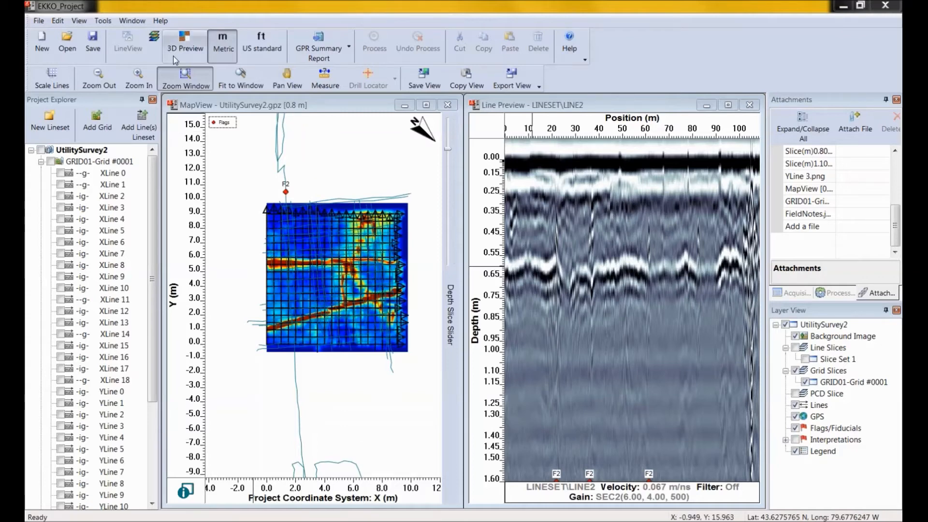
# Examine the Project Position Relationship wizard's global units and primary point pages, and the Line Positioning options
pyautogui.click(103, 21)
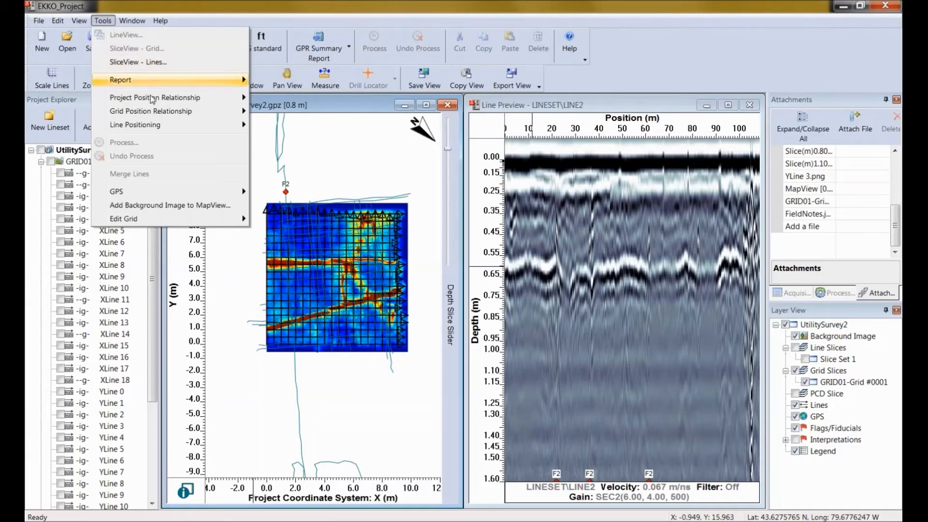
pyautogui.moveTo(152, 100)
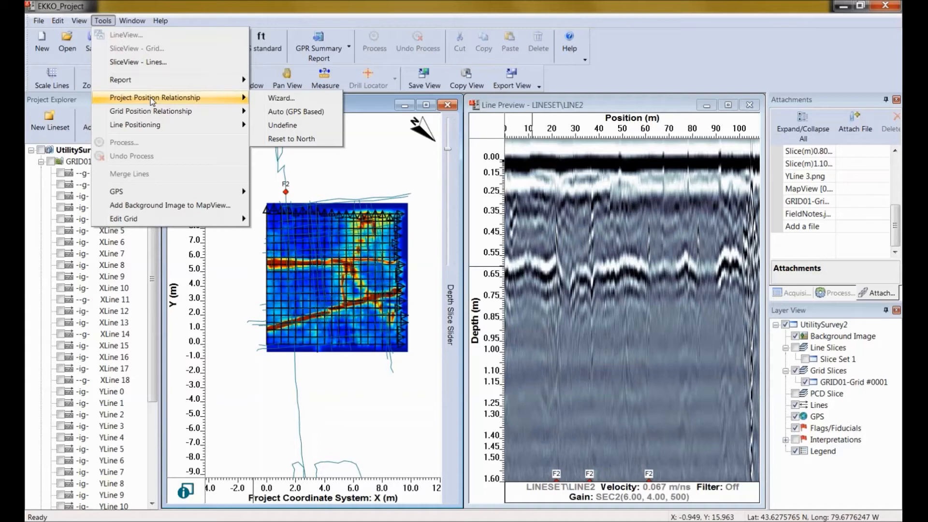
pyautogui.click(281, 98)
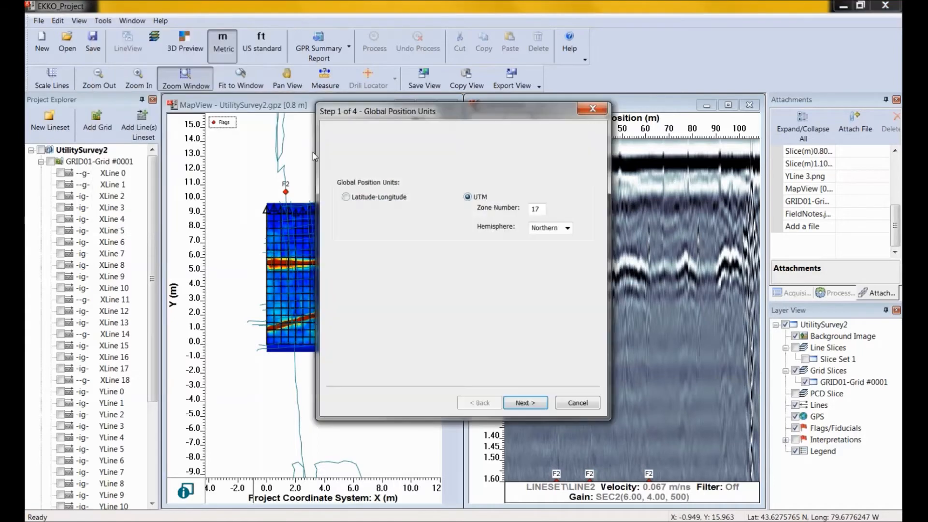
pyautogui.click(523, 402)
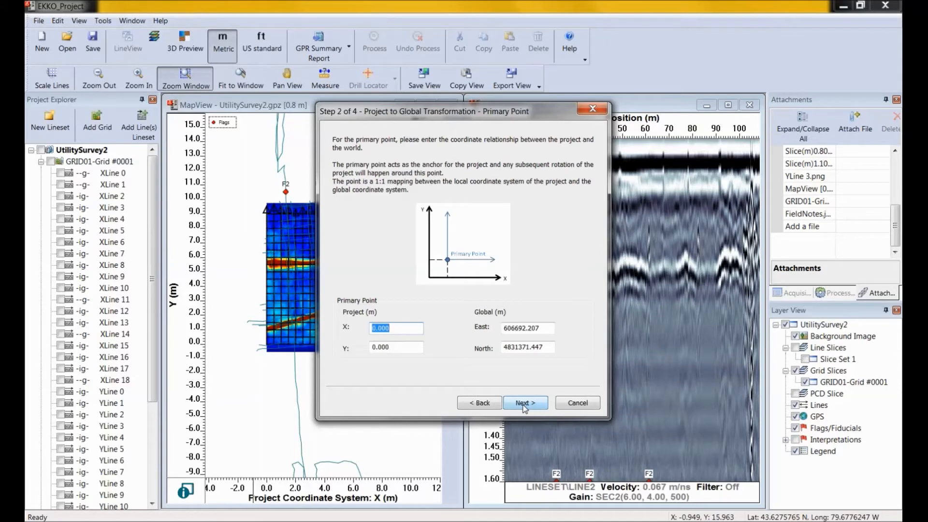
pyautogui.click(576, 405)
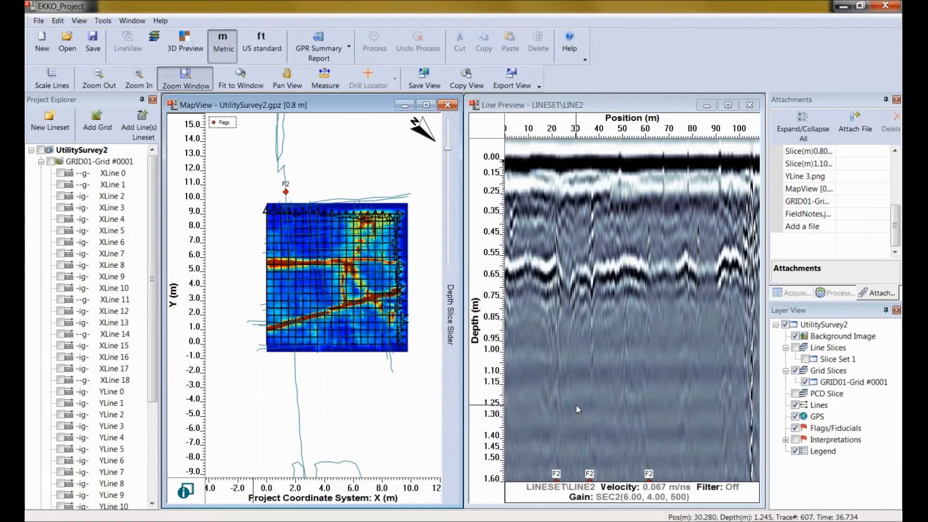
pyautogui.click(102, 20)
pyautogui.moveTo(190, 129)
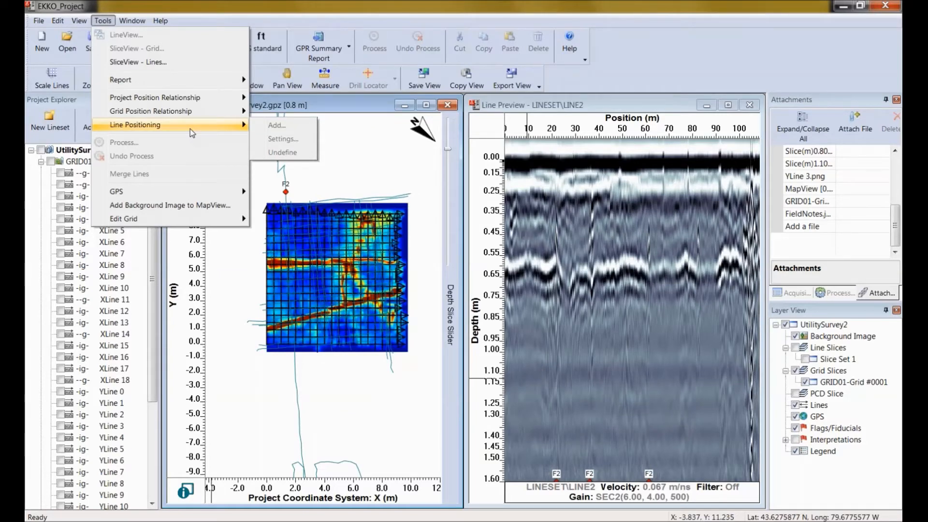
pyautogui.click(380, 163)
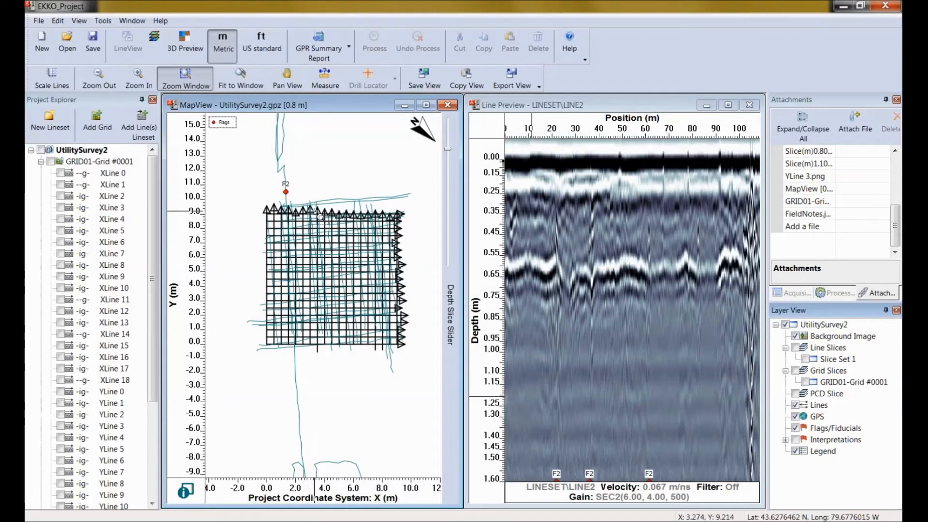
# Export the project to Google Earth as UtilitySurvey2.kmz with red GPS paths of width 2, and view the result on the map
pyautogui.click(349, 49)
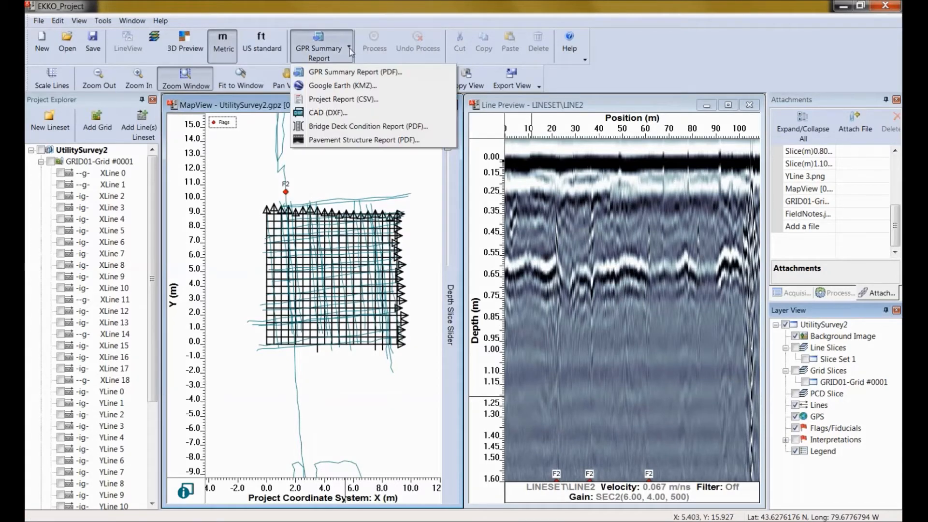
pyautogui.click(334, 85)
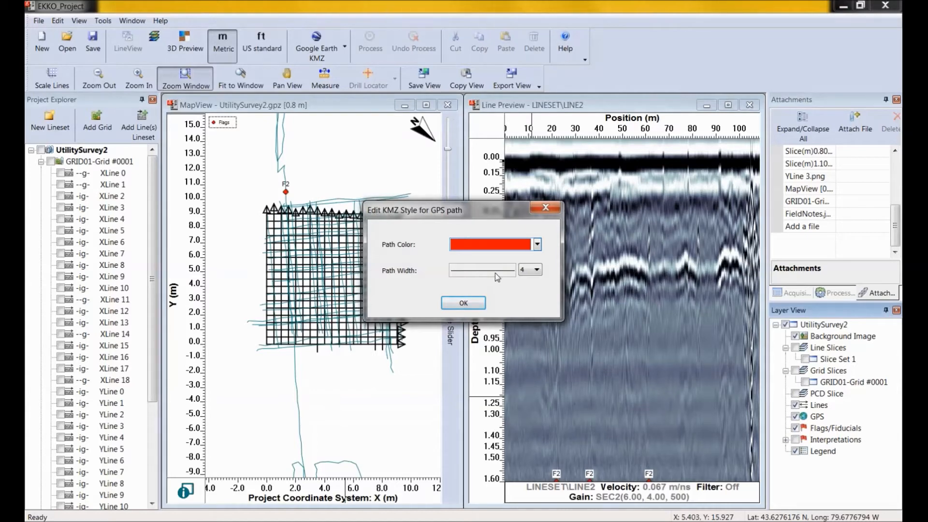
pyautogui.click(538, 271)
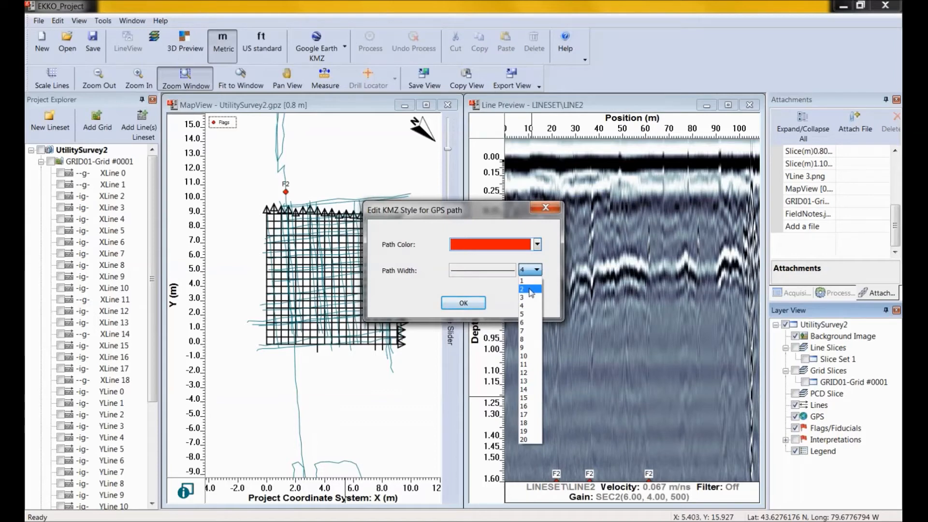
pyautogui.click(531, 290)
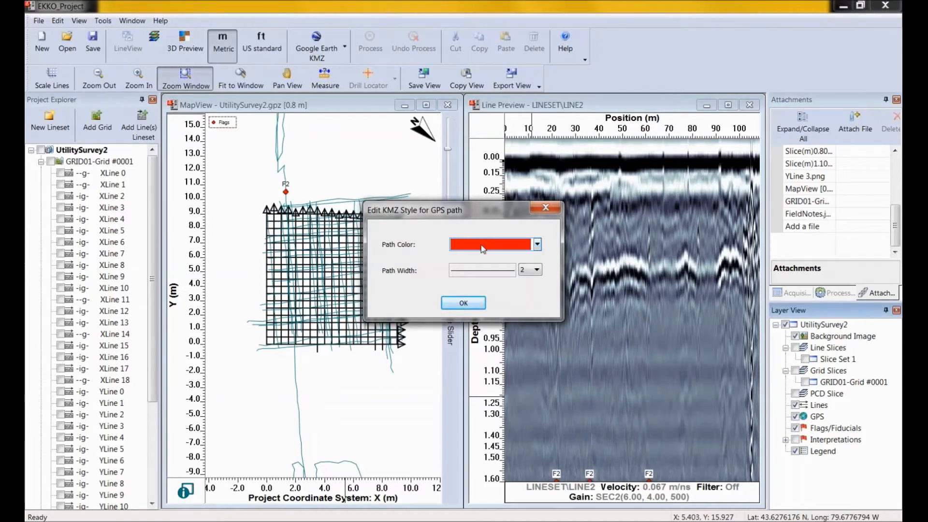
pyautogui.click(472, 303)
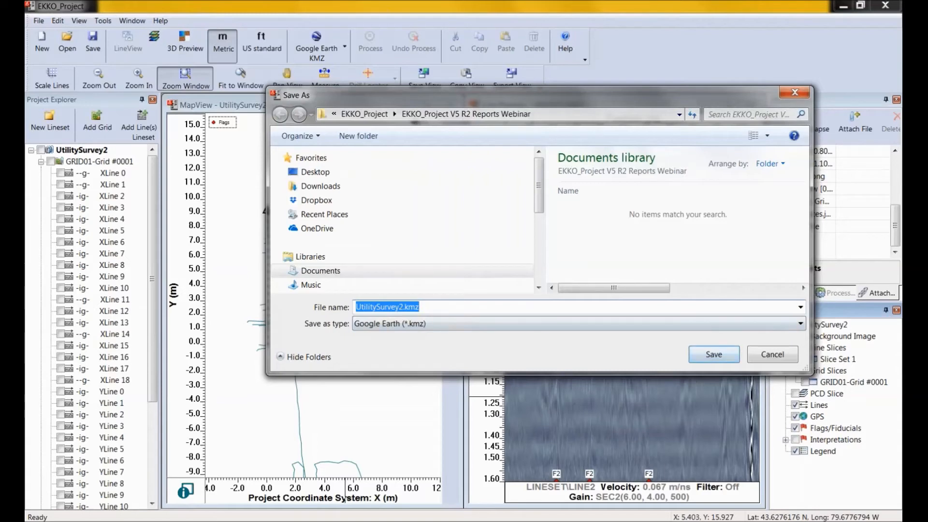
pyautogui.click(714, 355)
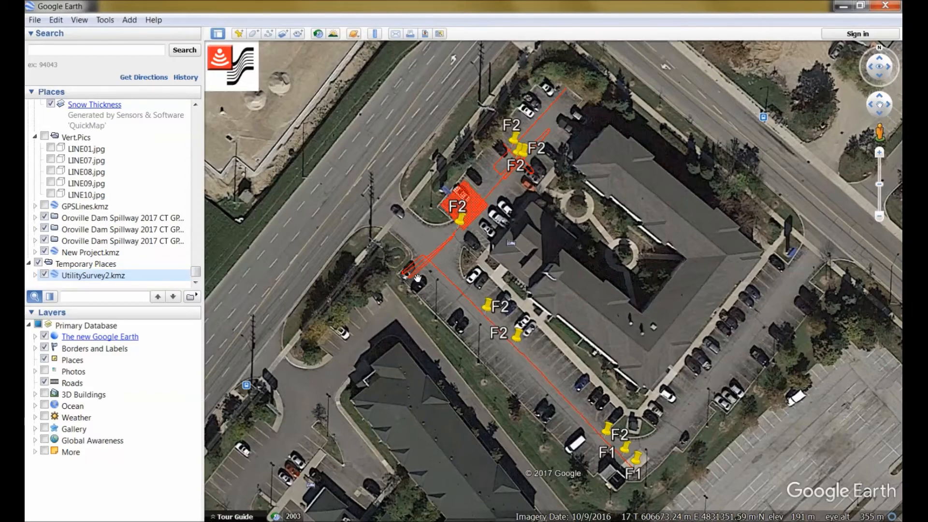
pyautogui.moveTo(327, 369); pyautogui.dragTo(327, 358)
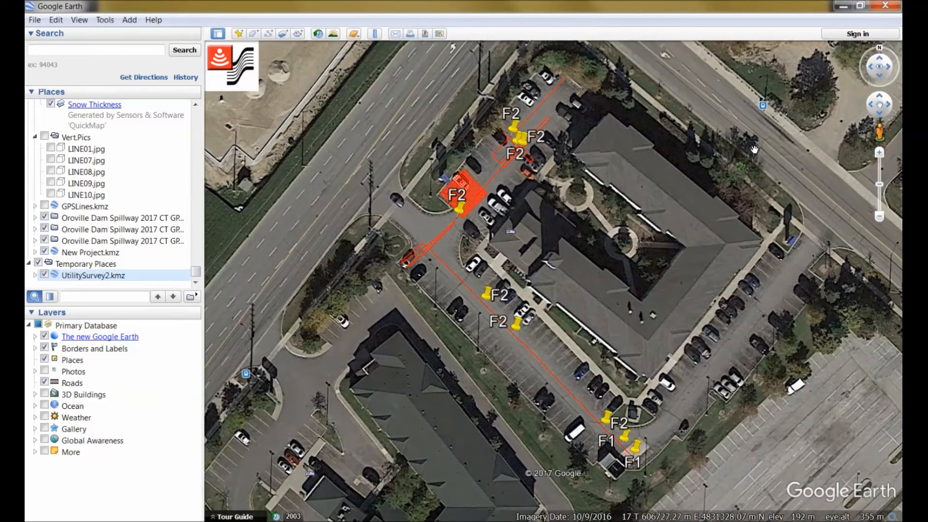
pyautogui.click(841, 6)
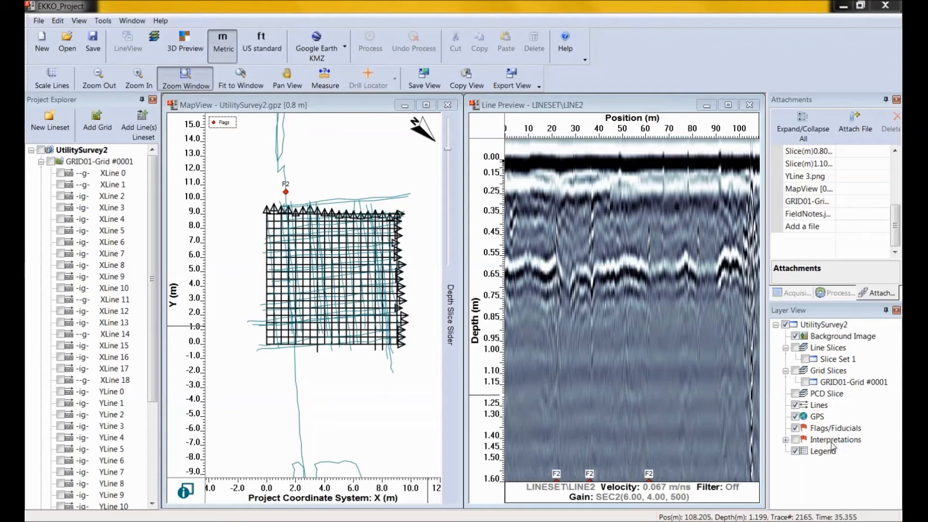
# Show the Interpretations layer and re-export the project to Google Earth, replacing UtilitySurvey2.kmz
pyautogui.click(795, 440)
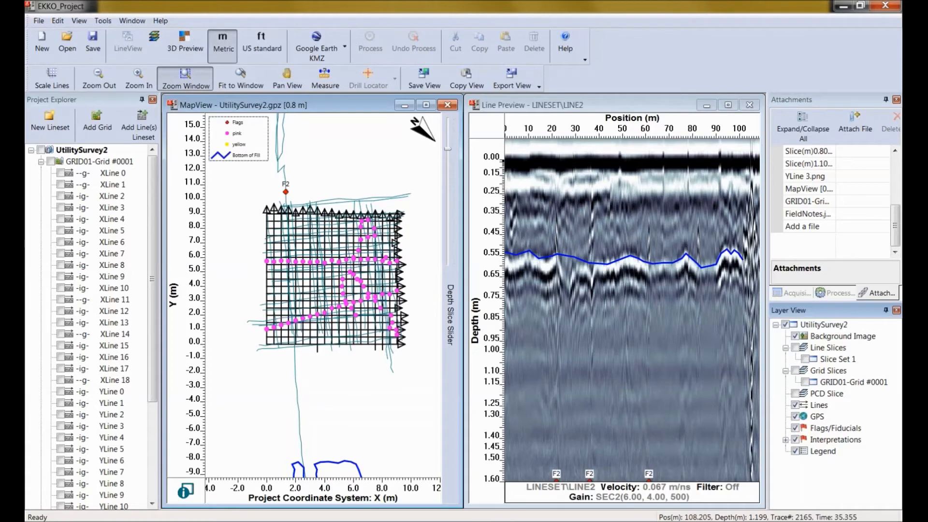
pyautogui.click(345, 49)
pyautogui.click(340, 85)
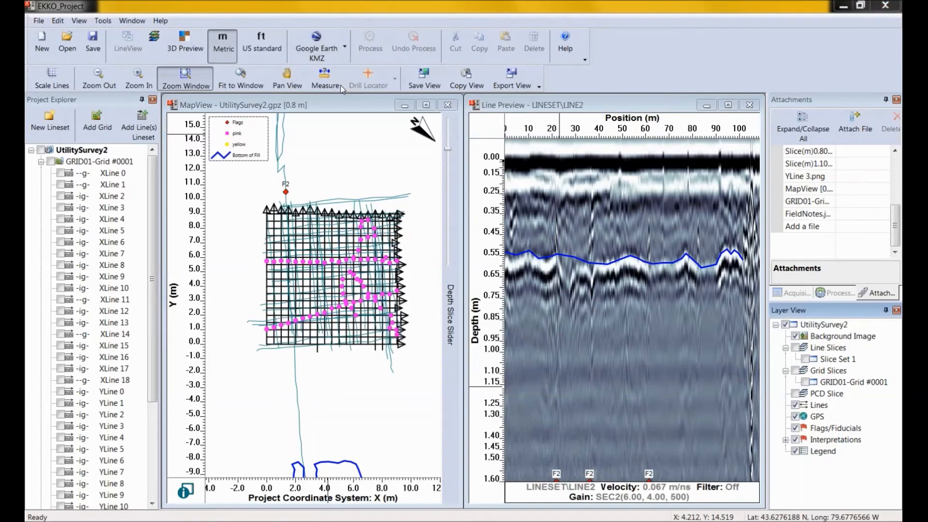
pyautogui.click(463, 303)
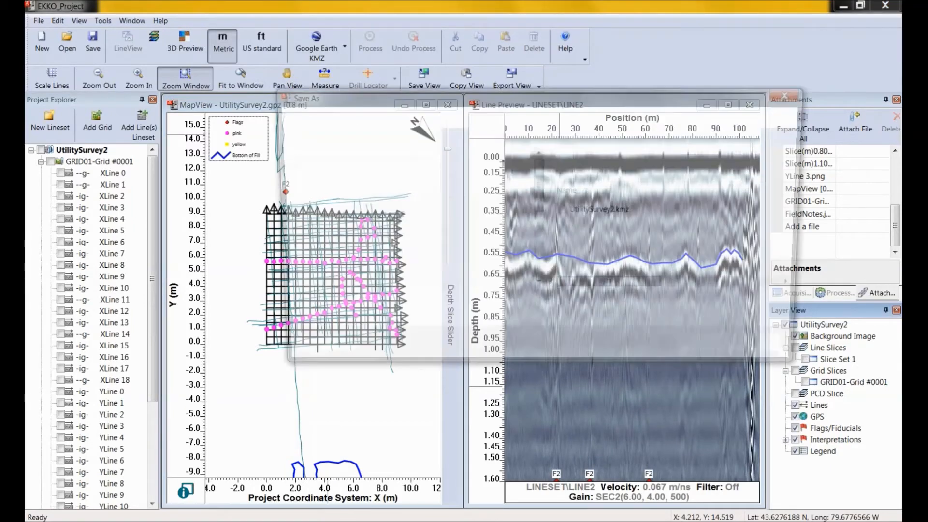
pyautogui.click(714, 354)
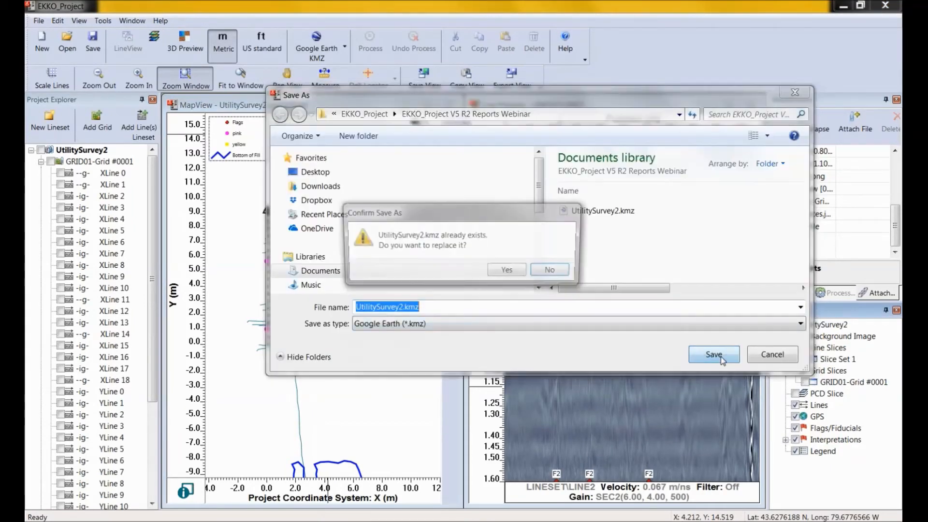
pyautogui.click(508, 271)
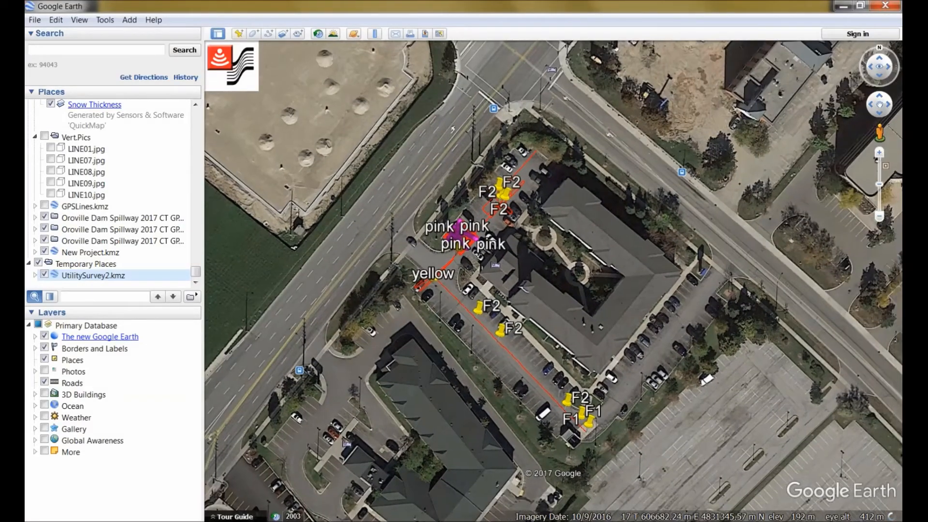
pyautogui.scroll(3, 468, 346)
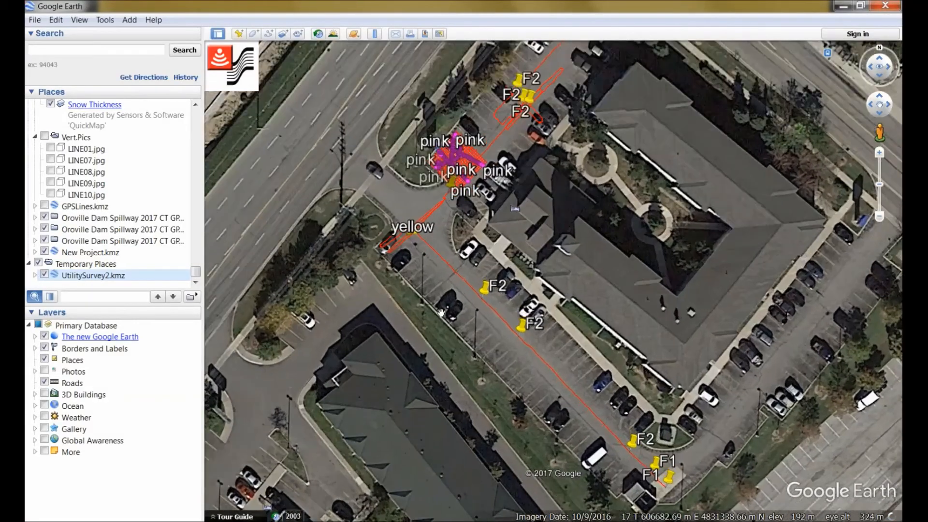
pyautogui.moveTo(469, 349); pyautogui.dragTo(516, 428)
pyautogui.scroll(1, 486, 379)
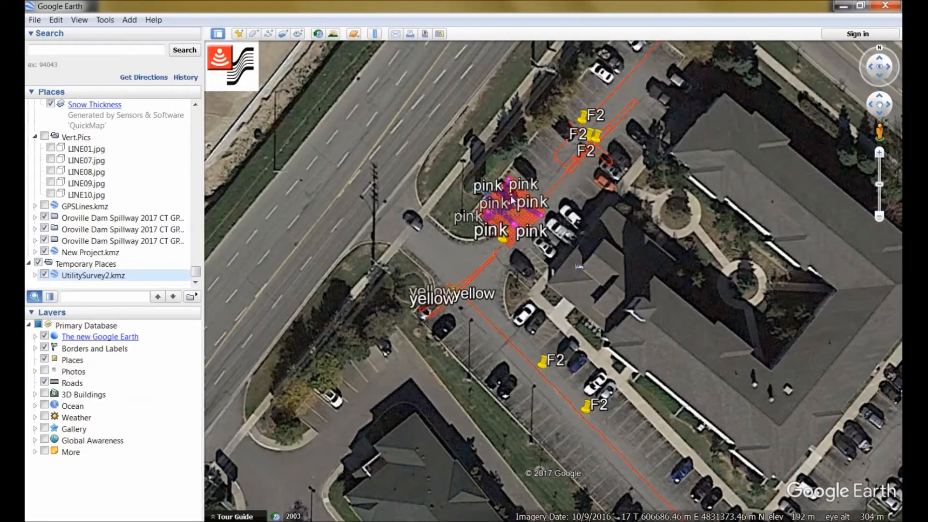
pyautogui.moveTo(534, 402)
pyautogui.mouseDown()
pyautogui.moveTo(504, 322)
pyautogui.moveTo(532, 388)
pyautogui.mouseUp()
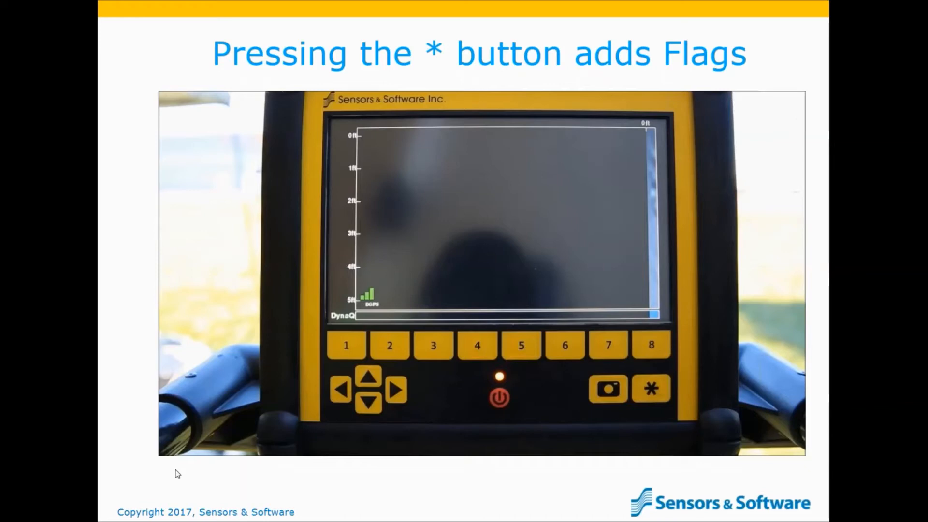
pyautogui.click(182, 438)
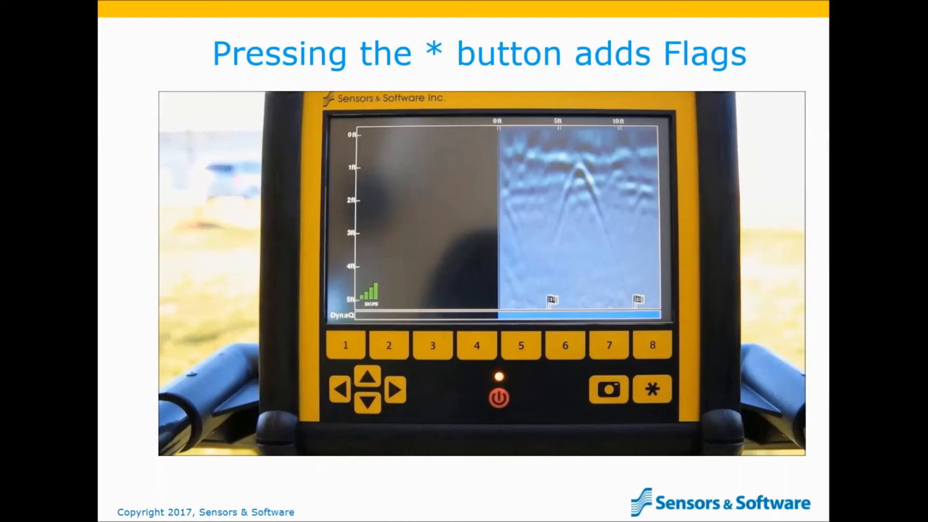
pyautogui.press('Escape')
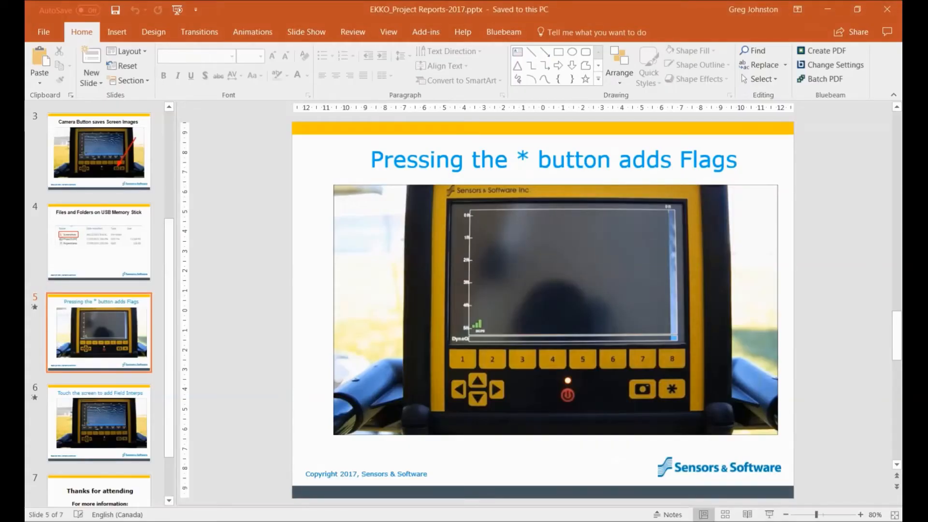
# Compare the flags and interpretations on the Google Earth map with the presentation slide on adding field interps, and return to Google Earth
pyautogui.hotkey('alt', 'Tab')
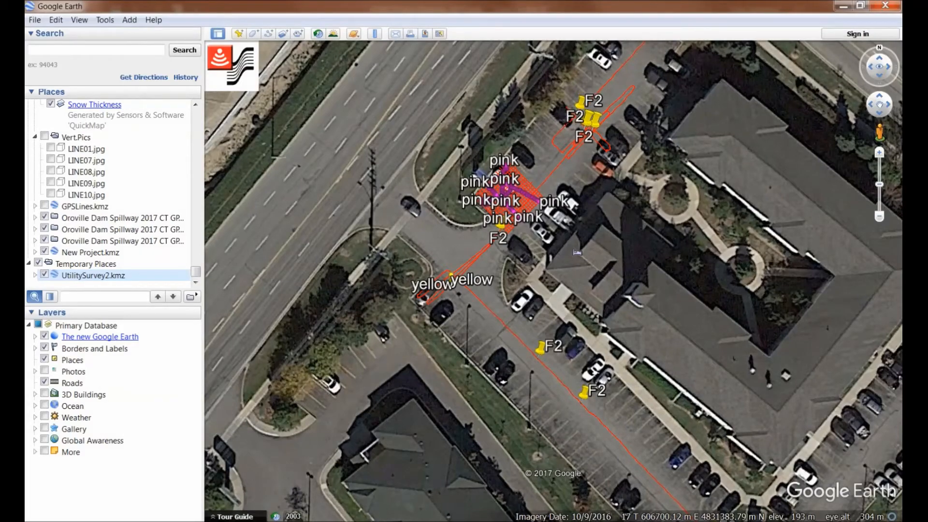
pyautogui.hotkey('alt', 'Tab')
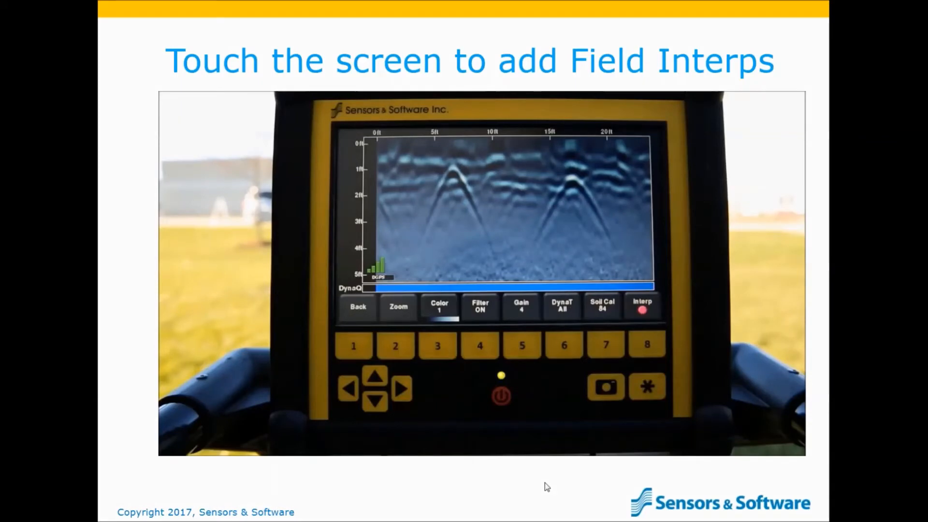
pyautogui.click(184, 441)
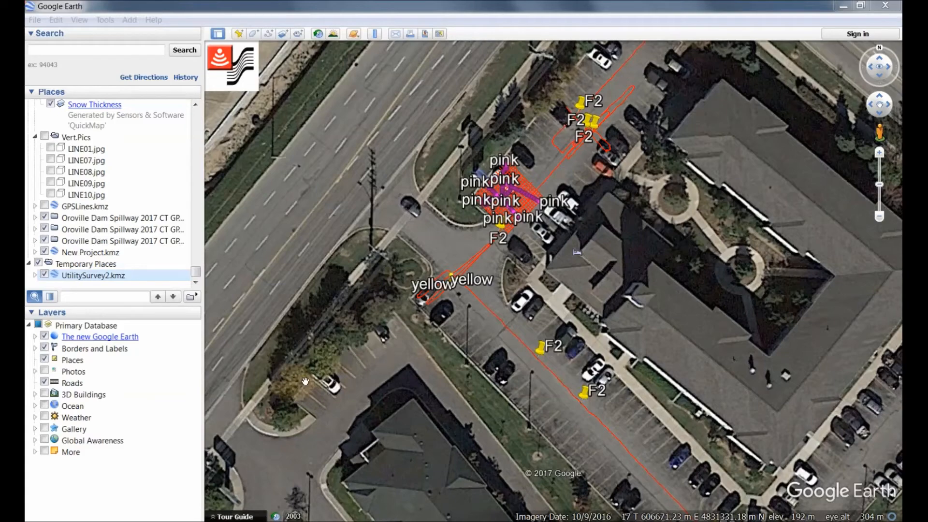
# Expand UtilitySurvey2.kmz under Temporary Places to list its folders
pyautogui.click(29, 263)
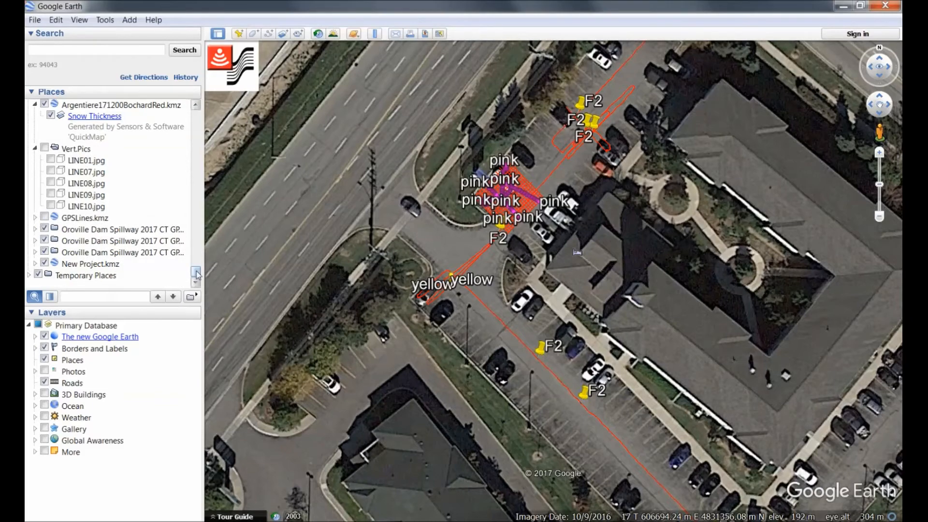
pyautogui.click(197, 281)
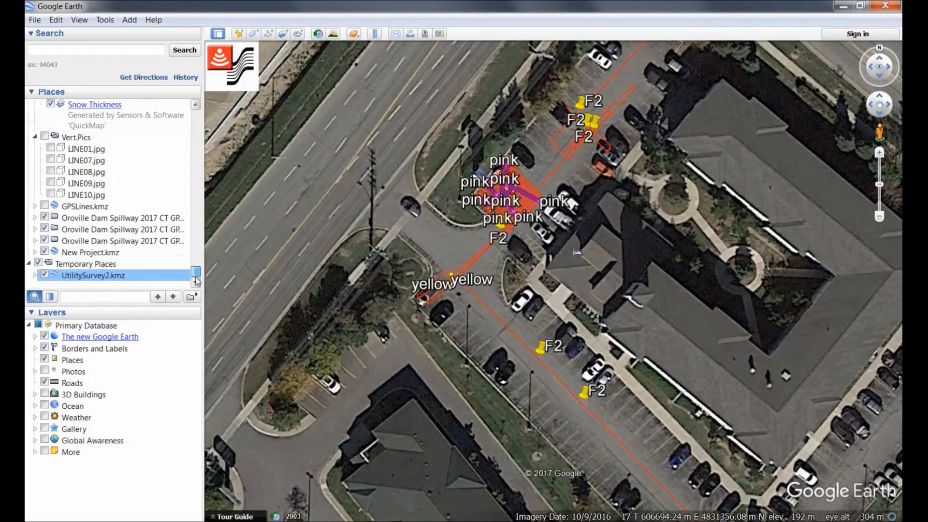
pyautogui.click(35, 275)
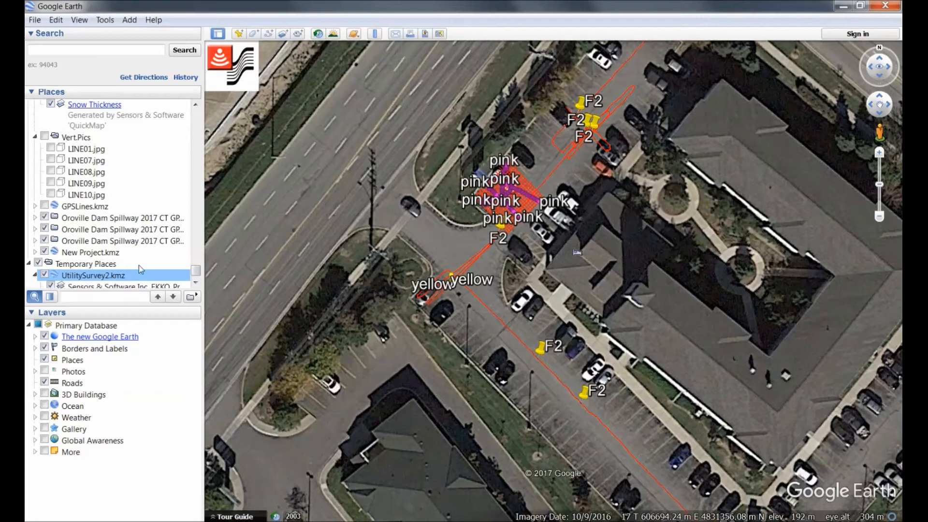
pyautogui.scroll(-2, 177, 276)
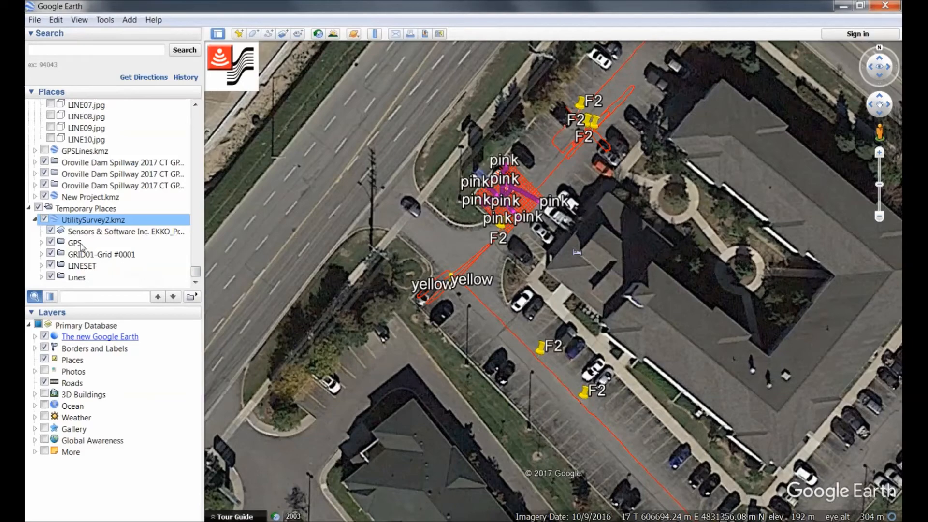
# Toggle the visibility of the GPS folder in UtilitySurvey2.kmz repeatedly to identify the GPS paths on the map, leaving it shown
pyautogui.click(52, 242)
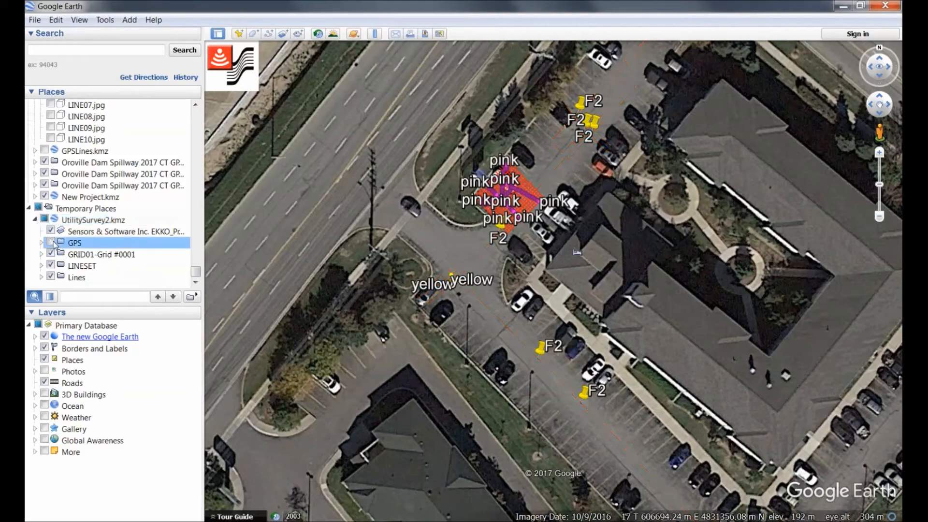
pyautogui.click(51, 242)
pyautogui.click(51, 243)
pyautogui.click(51, 243)
pyautogui.click(51, 243)
pyautogui.click(51, 242)
pyautogui.click(51, 243)
pyautogui.click(52, 242)
# Look inside the GPS folder and its LINESET subfolder, and collapse the GPS folder again
pyautogui.click(42, 243)
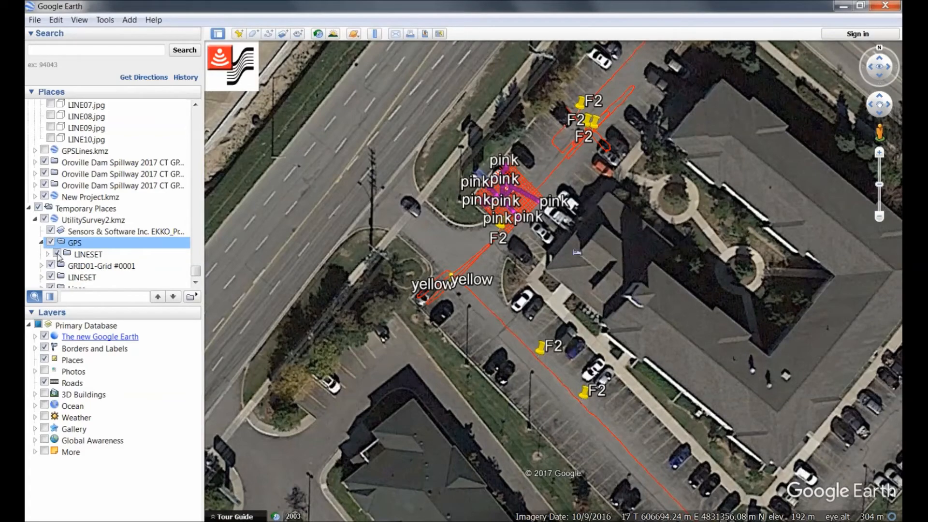
pyautogui.click(48, 254)
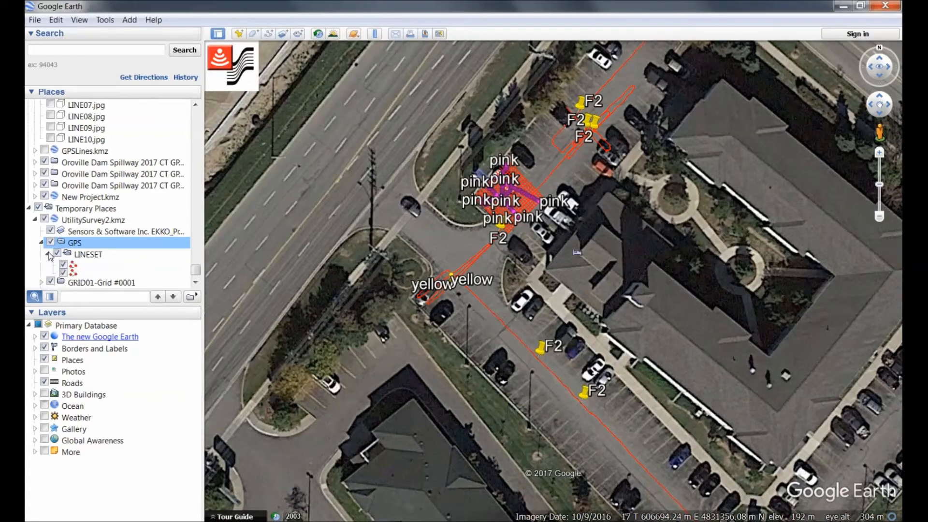
pyautogui.click(67, 268)
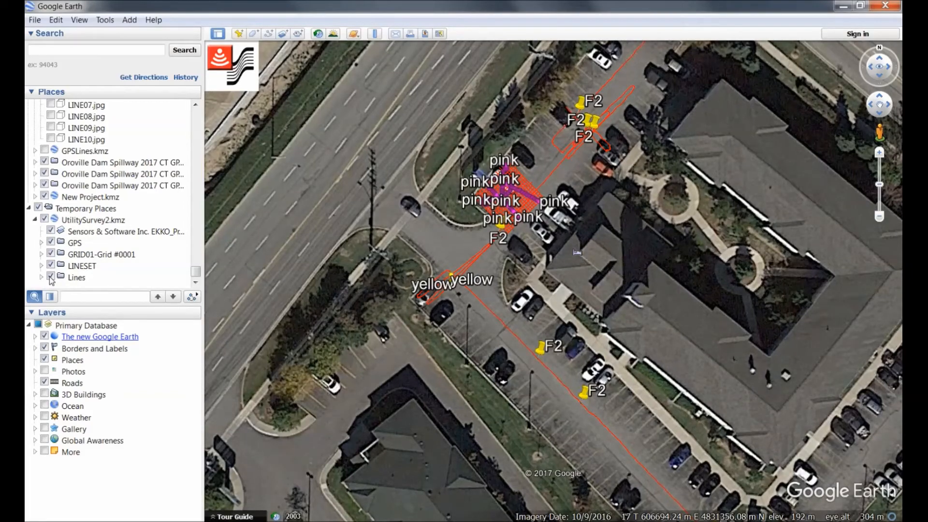
# Hide the Lines folder, and turn the LINESET folder off and on to check which flags and interpretations it holds
pyautogui.click(51, 280)
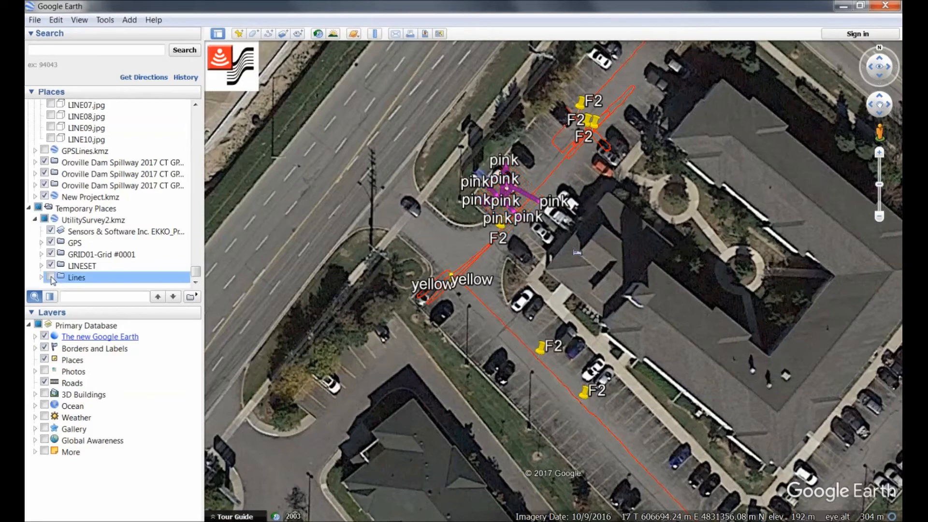
pyautogui.click(51, 277)
pyautogui.click(51, 266)
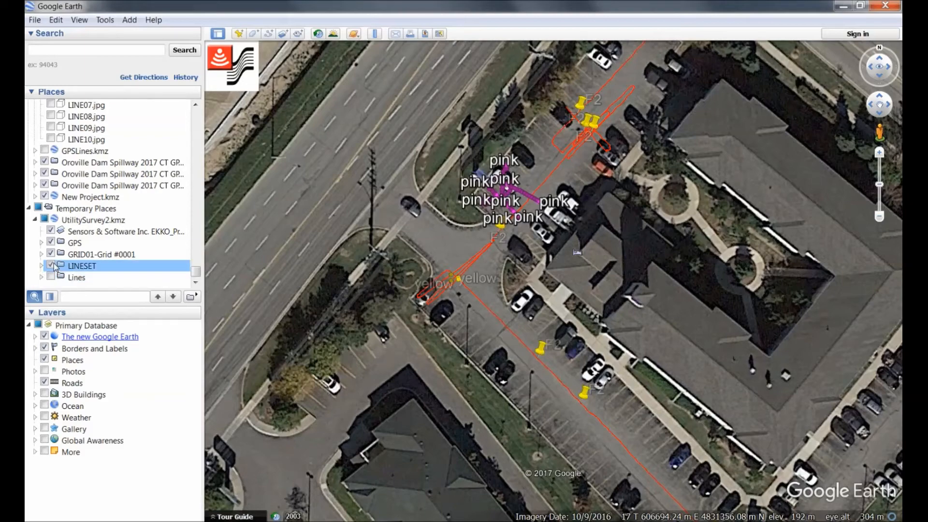
pyautogui.click(52, 266)
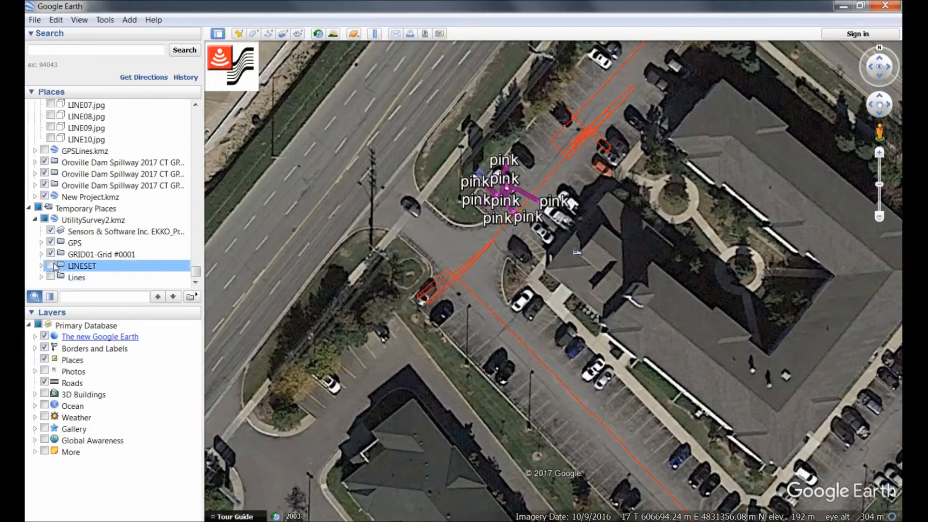
pyautogui.click(51, 266)
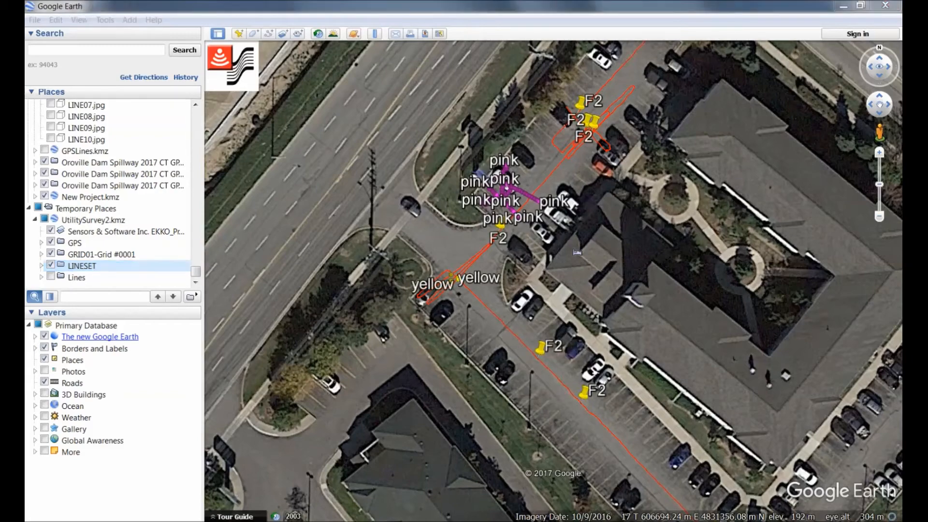
# Turn the GRID01-Grid #0001 folder off and on to check its interpretations on the map
pyautogui.click(51, 254)
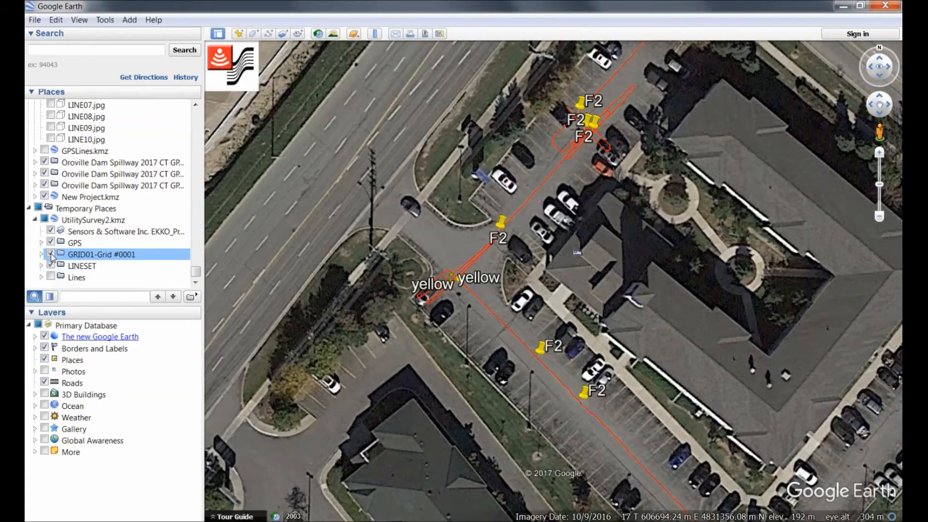
pyautogui.click(52, 254)
pyautogui.click(51, 254)
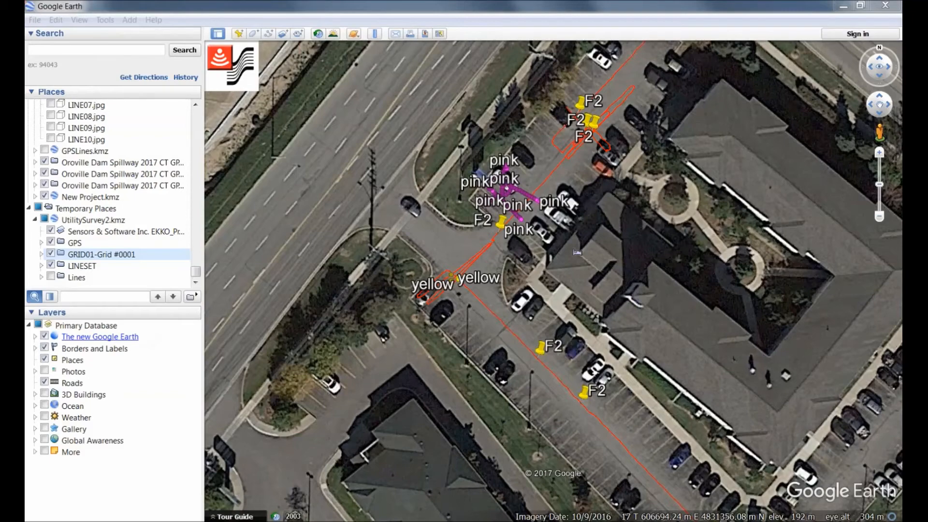
# Reduce the label scale of the pink folder in GRID01-Grid #0001 until its labels vanish from the map, and apply the change
pyautogui.click(42, 254)
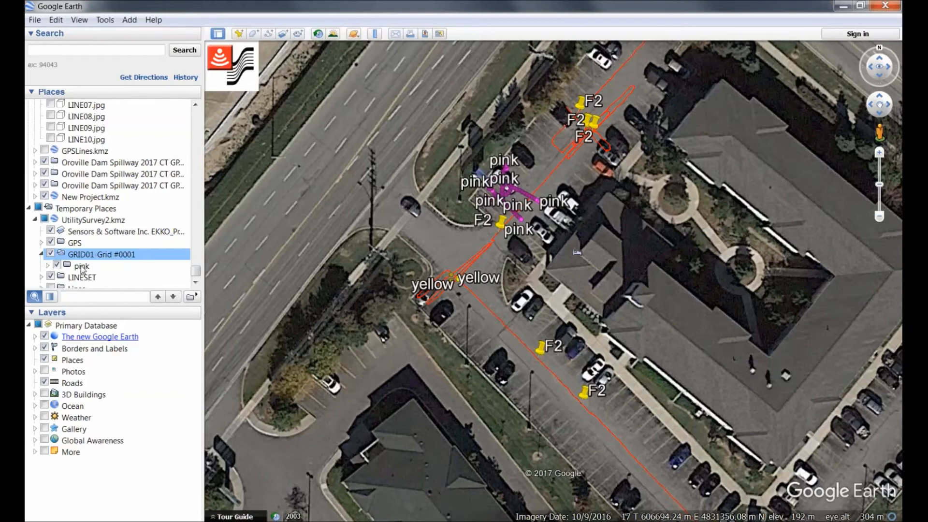
pyautogui.rightClick(82, 269)
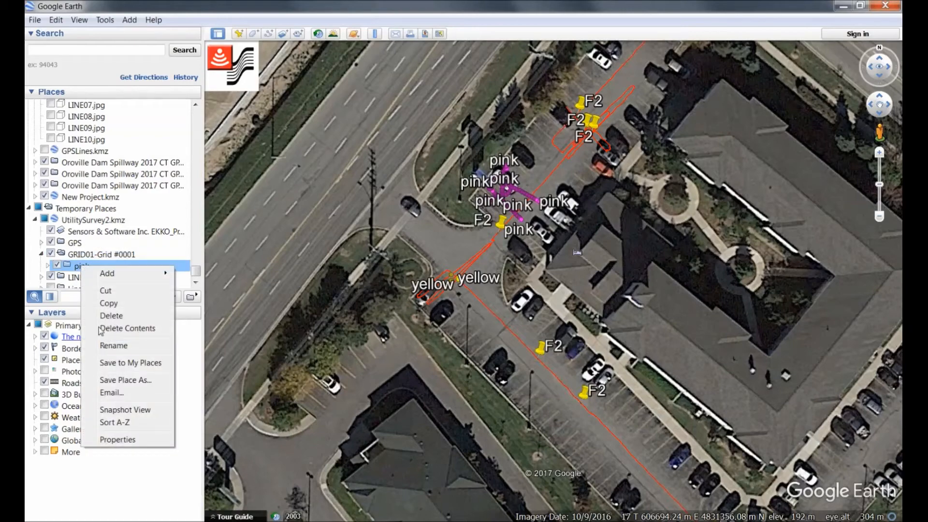
pyautogui.click(117, 440)
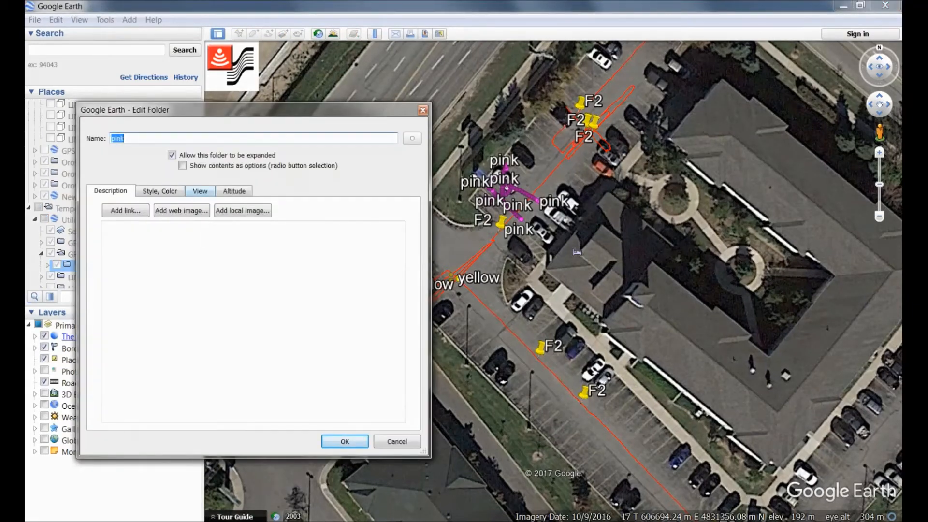
pyautogui.click(173, 195)
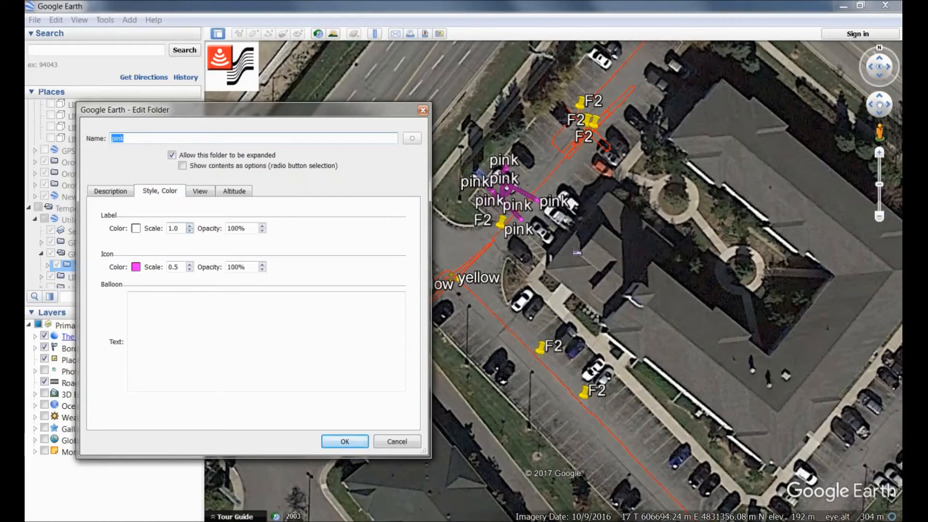
pyautogui.click(190, 231)
pyautogui.click(189, 231)
pyautogui.click(190, 231)
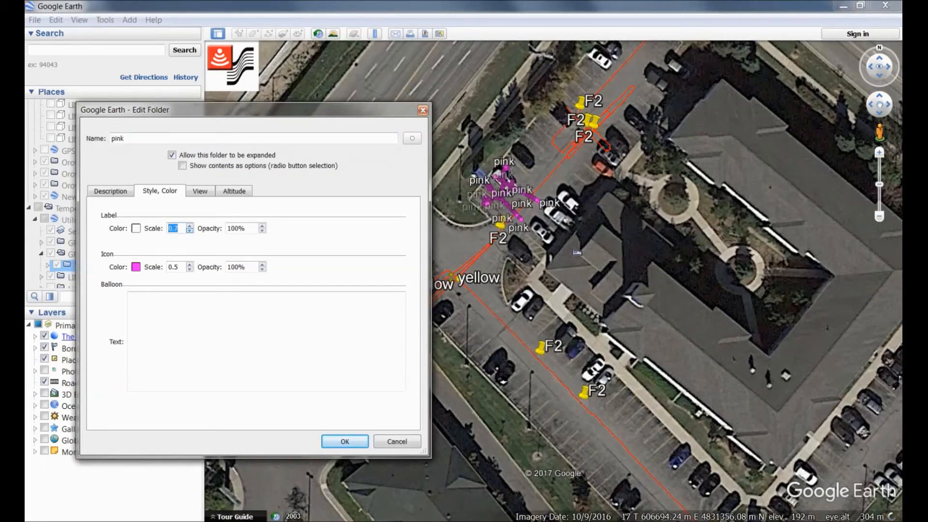
pyautogui.click(189, 231)
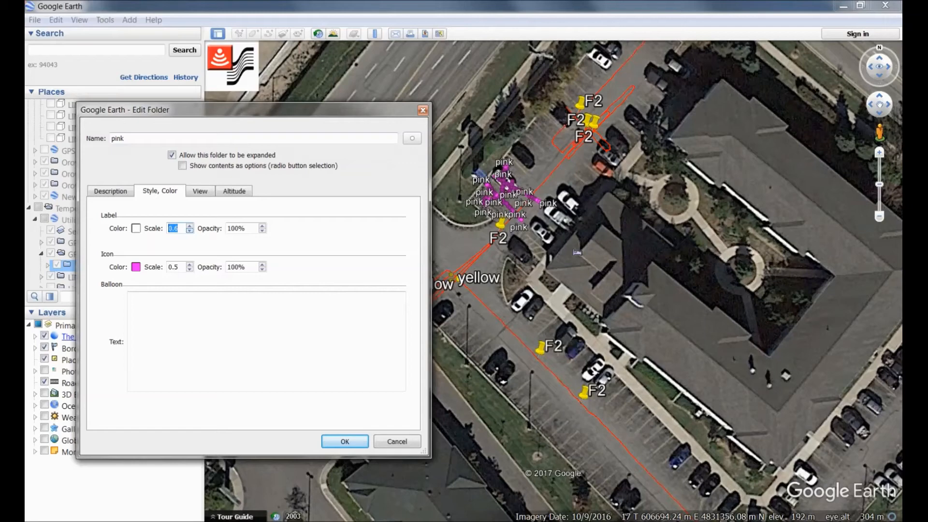
pyautogui.click(189, 231)
pyautogui.click(189, 231)
pyautogui.click(189, 231)
pyautogui.click(189, 231)
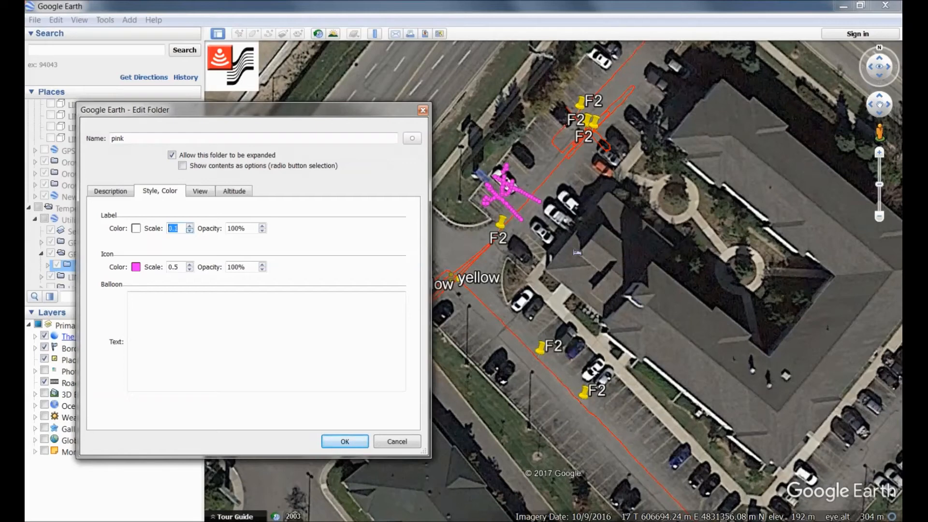
pyautogui.click(189, 231)
pyautogui.click(345, 441)
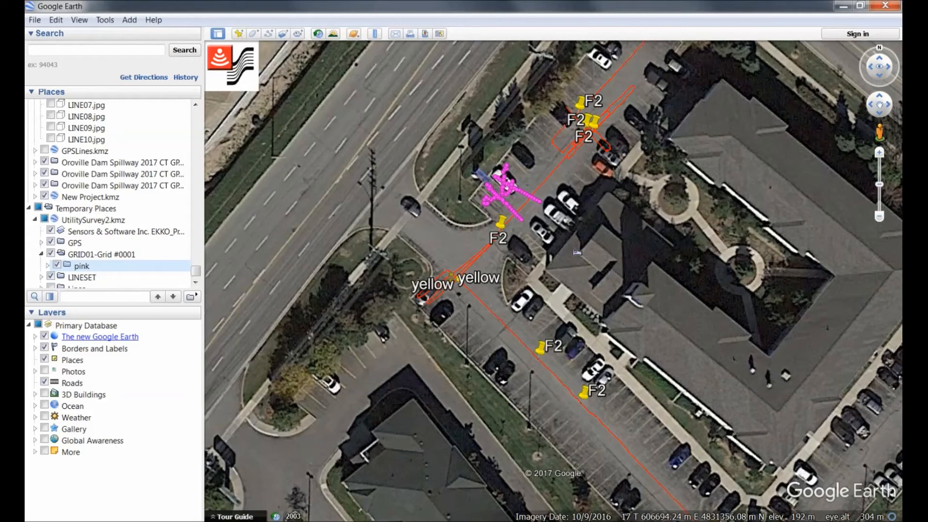
# In SliceView, tile the windows side by side and export all slices of GRID01-Grid #0001 to Google Earth, replacing GRID01-Grid _0001.kmz
pyautogui.click(44, 521)
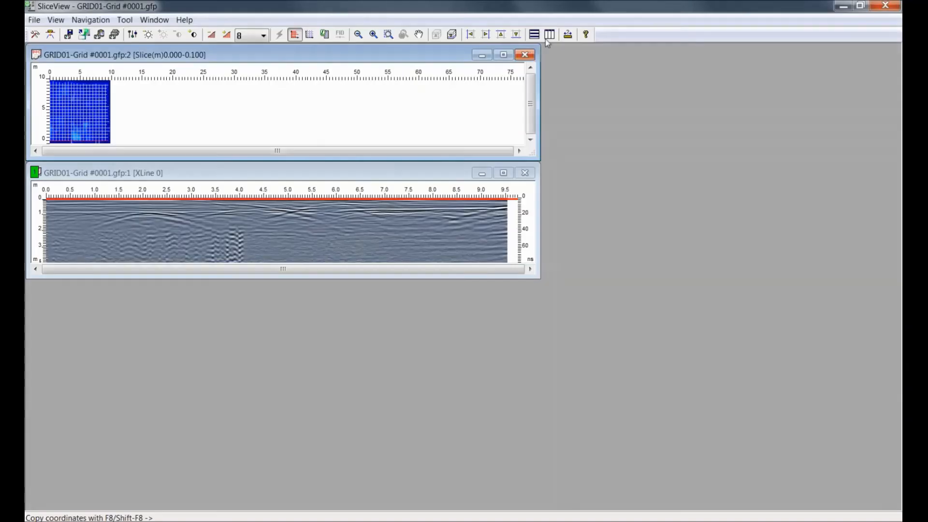
pyautogui.click(549, 33)
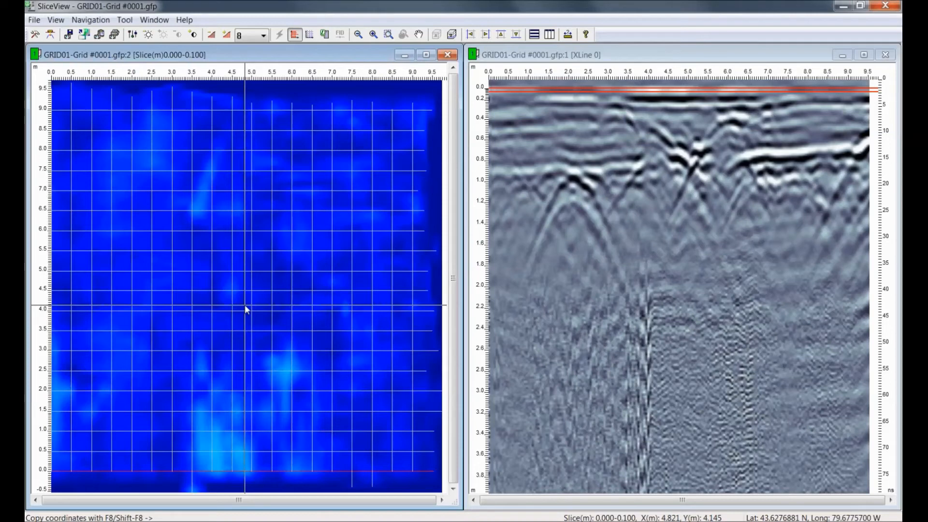
pyautogui.click(38, 21)
pyautogui.moveTo(59, 38)
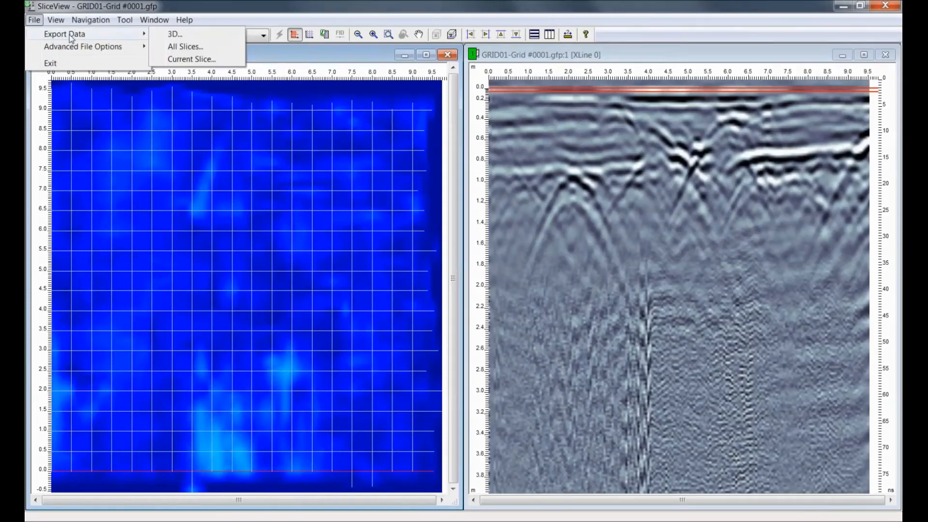
pyautogui.click(203, 50)
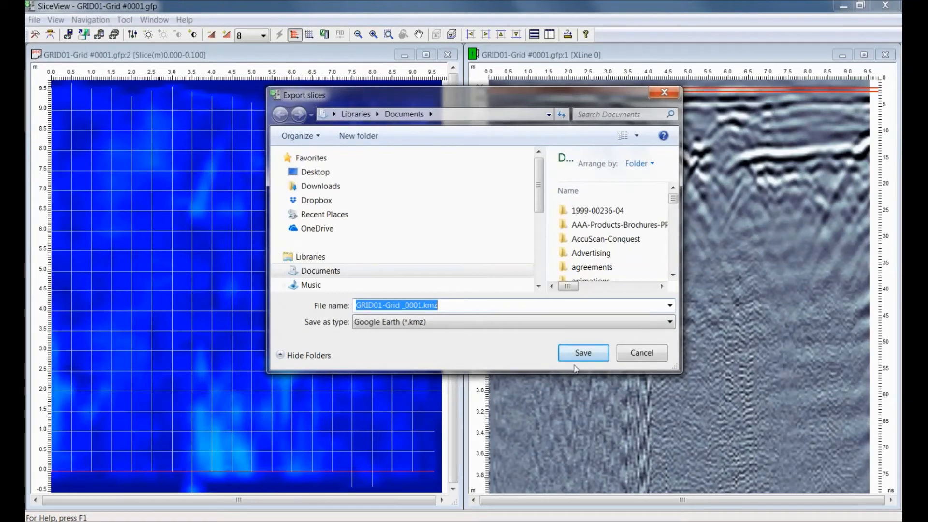
pyautogui.click(587, 353)
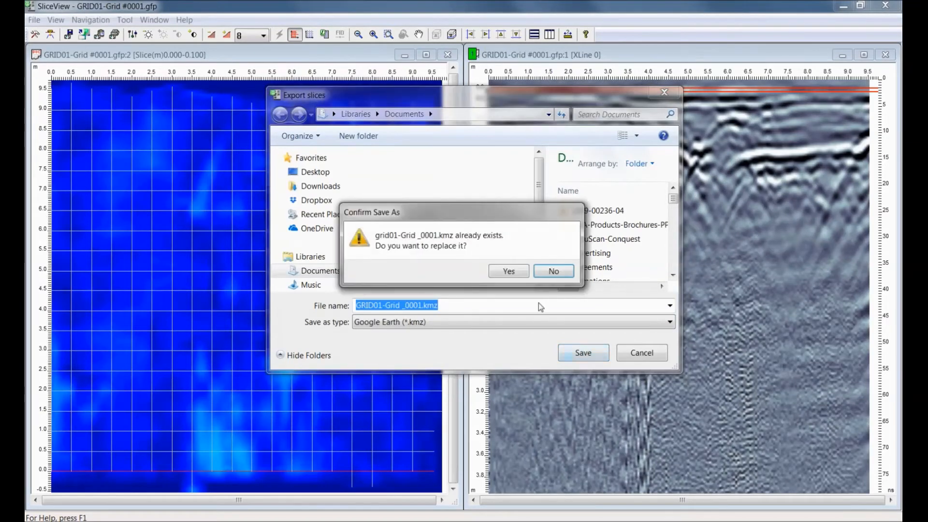
pyautogui.click(521, 272)
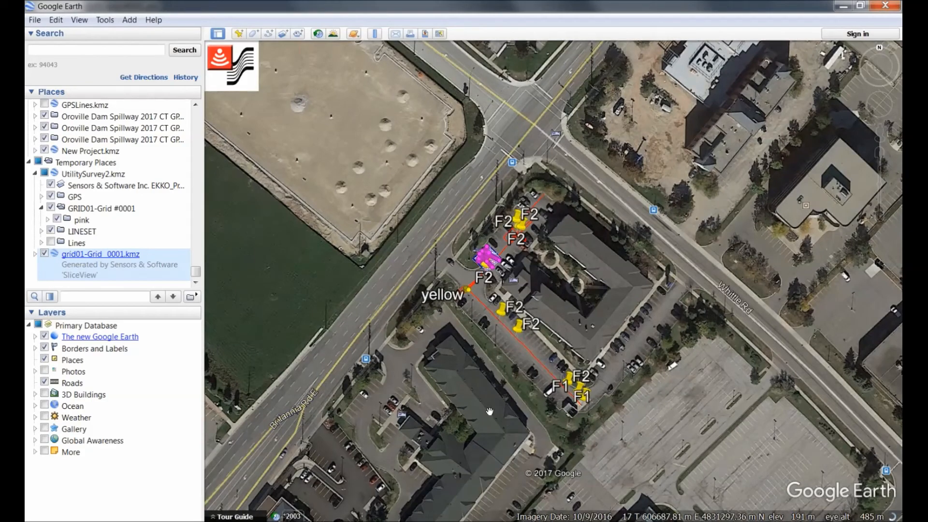
# Examine the exported depth slice of the grid together with the pink interpretations up close on the Google Earth map
pyautogui.scroll(3, 490, 411)
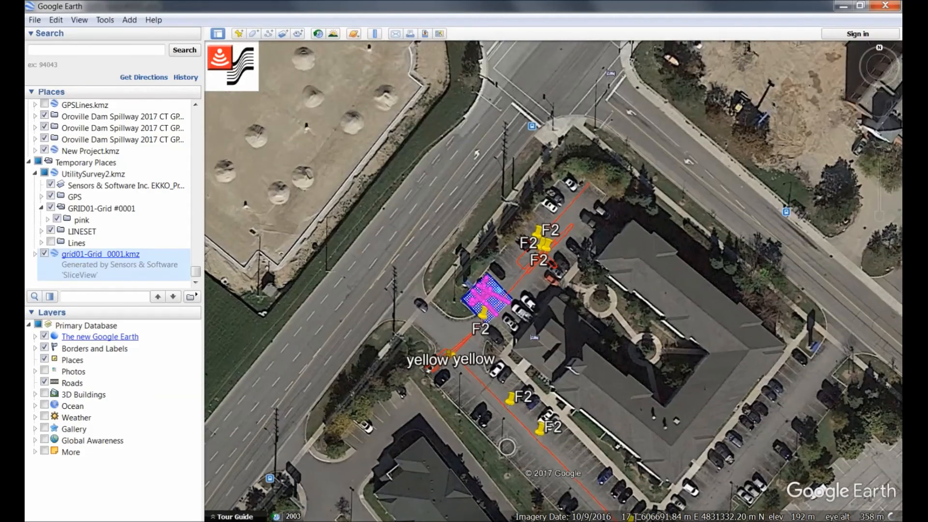
pyautogui.scroll(3, 507, 442)
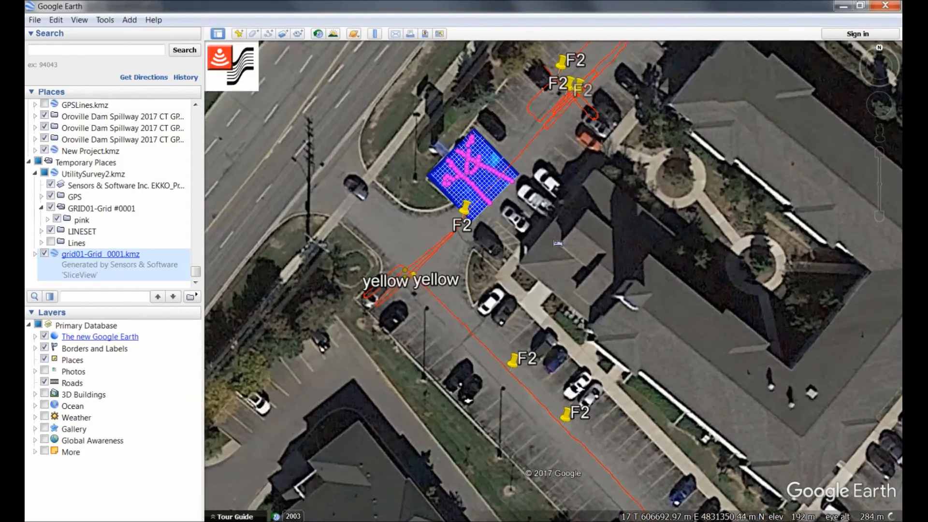
pyautogui.scroll(2, 532, 425)
pyautogui.scroll(2, 536, 409)
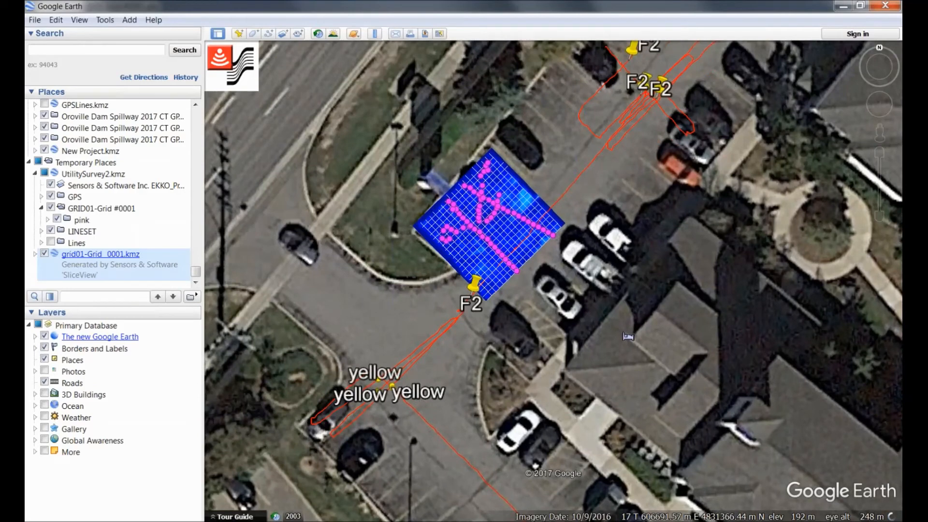
pyautogui.hotkey('alt', 'Tab')
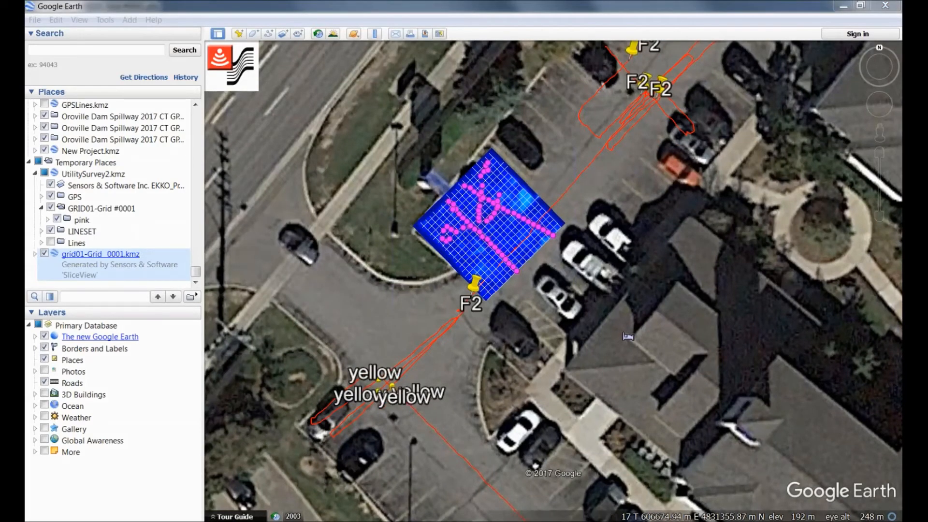
# Turn off the pink interpretations and the Collected Lines of grid01-Grid_0001.kmz on the map
pyautogui.click(421, 381)
pyautogui.scroll(1, 421, 380)
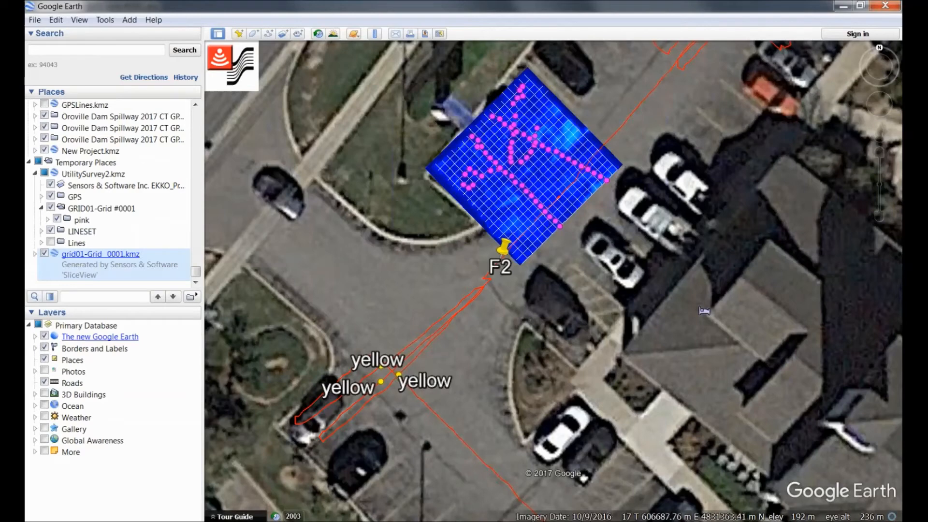
pyautogui.click(57, 220)
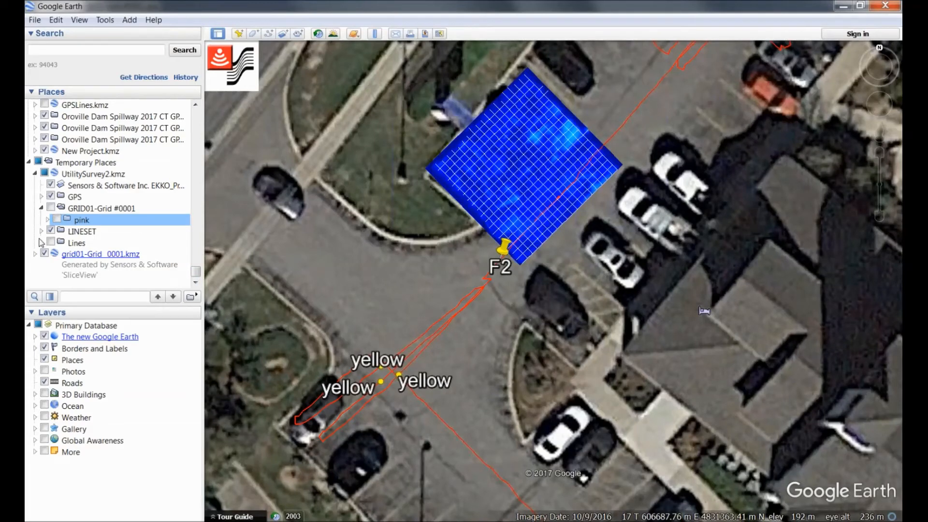
pyautogui.click(35, 254)
pyautogui.scroll(-1, 198, 284)
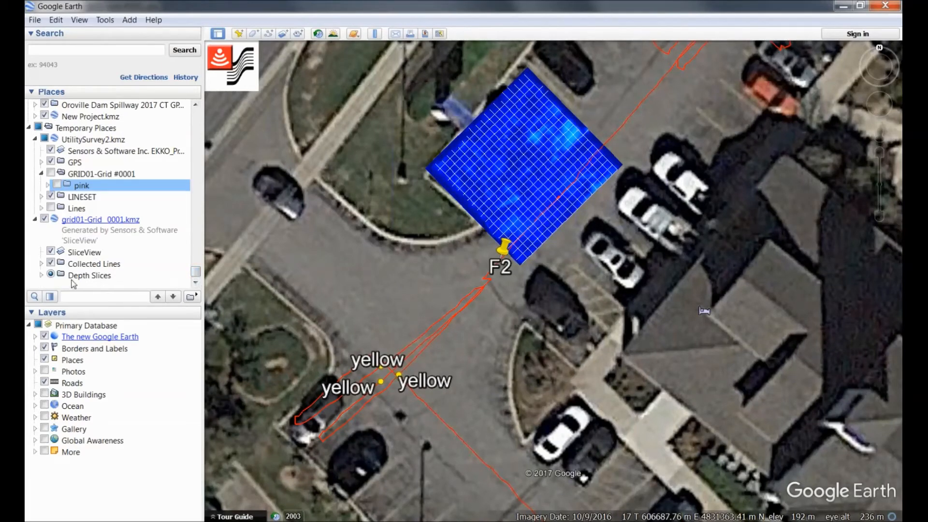
pyautogui.click(50, 264)
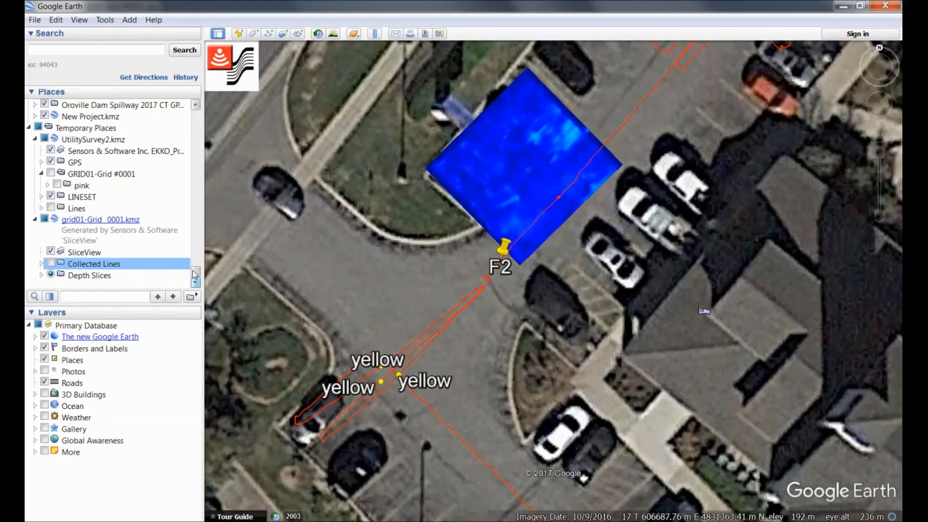
# Show the grid's depth slices one after another from Slice 2 down to Slice 9 0.800-0.900 m
pyautogui.click(42, 276)
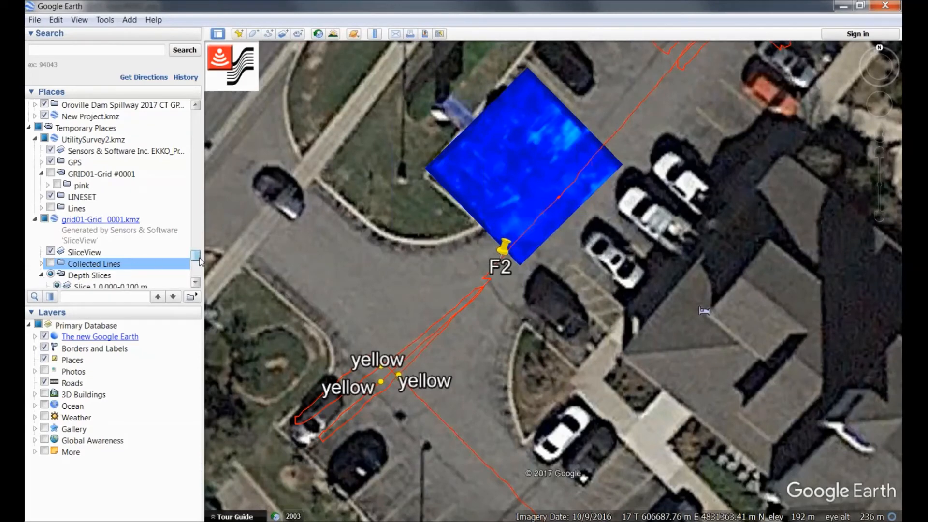
pyautogui.moveTo(197, 256); pyautogui.dragTo(200, 263)
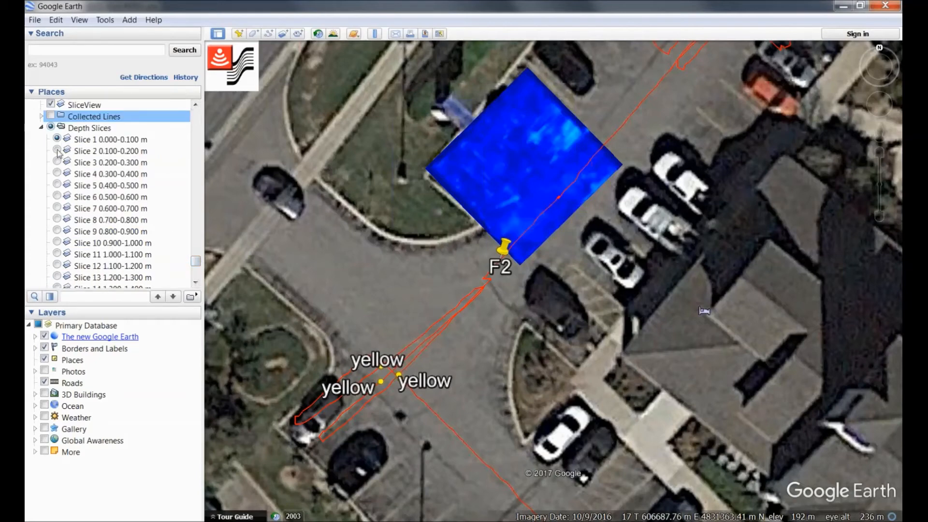
pyautogui.click(57, 150)
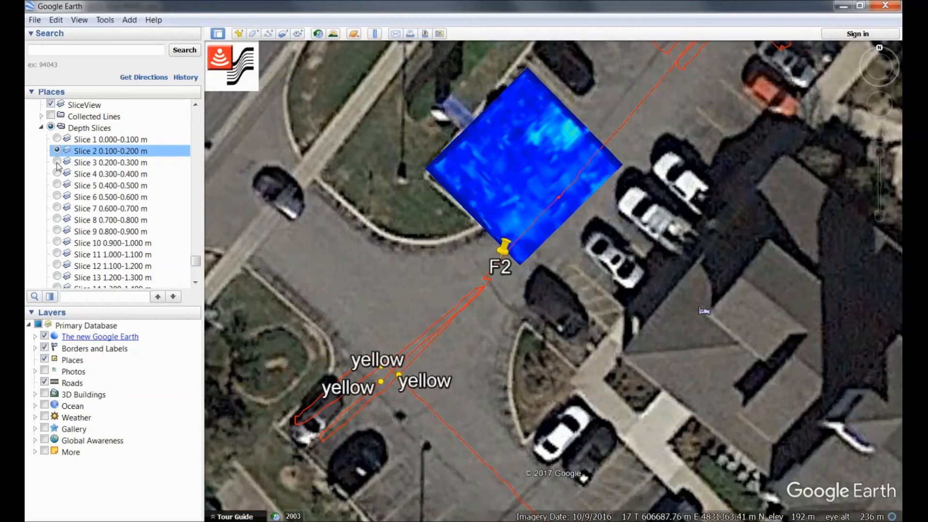
pyautogui.click(57, 162)
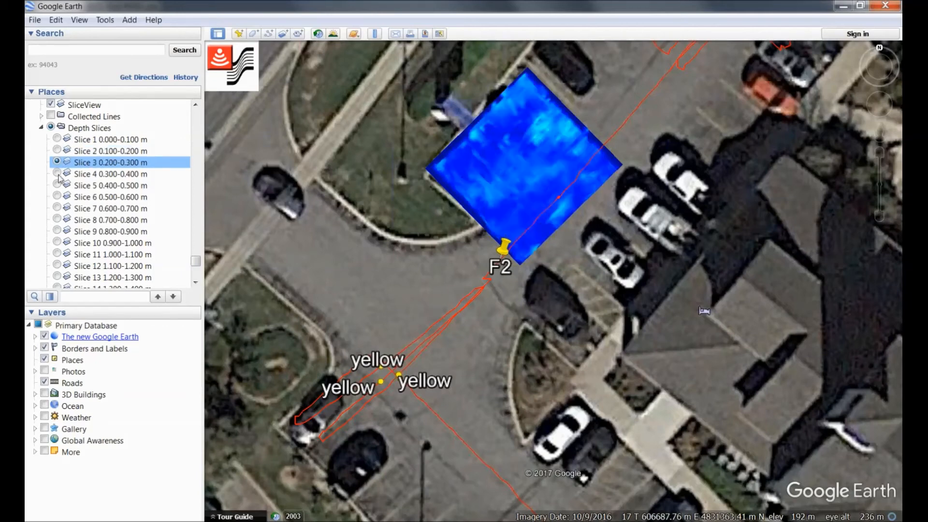
pyautogui.click(57, 174)
pyautogui.click(57, 185)
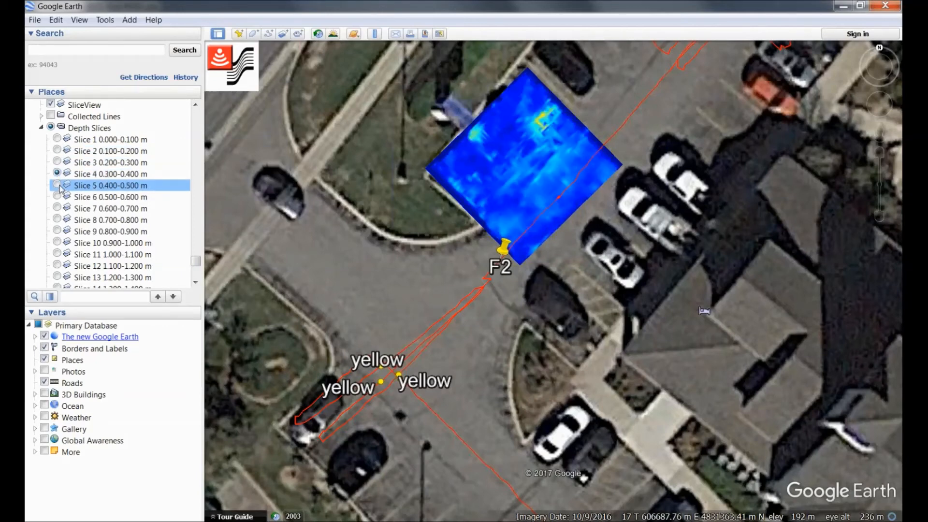
pyautogui.click(58, 196)
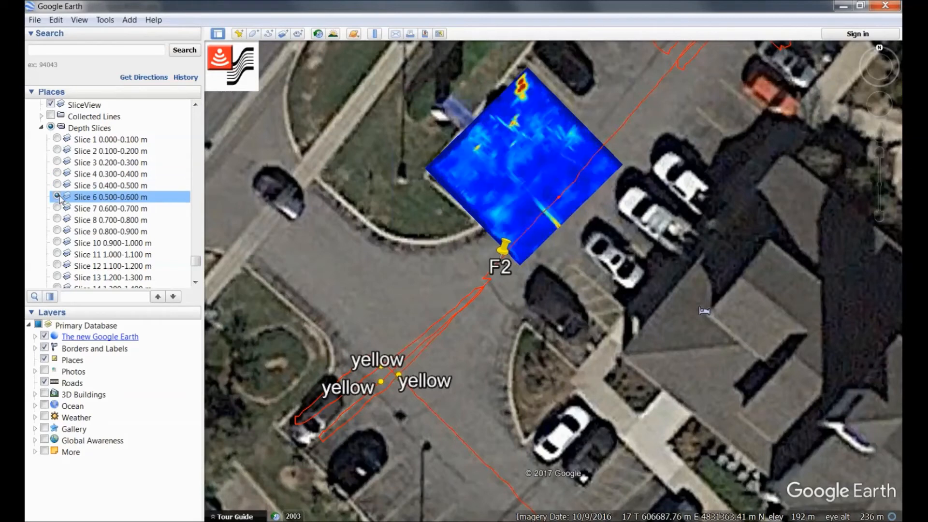
pyautogui.click(58, 208)
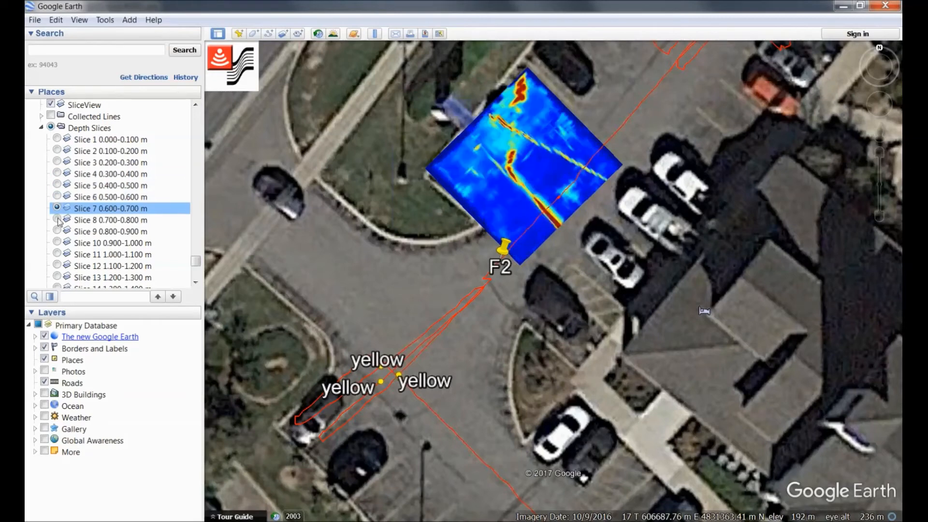
pyautogui.click(58, 220)
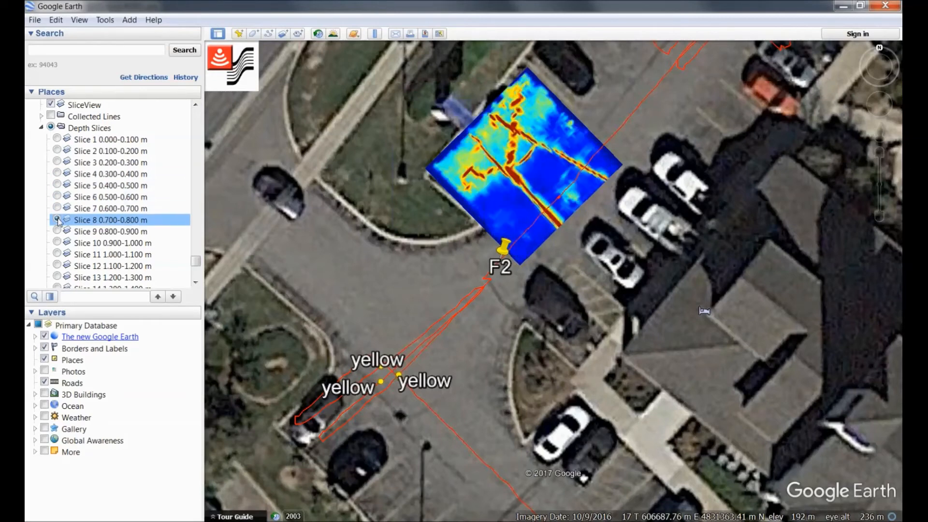
pyautogui.click(58, 232)
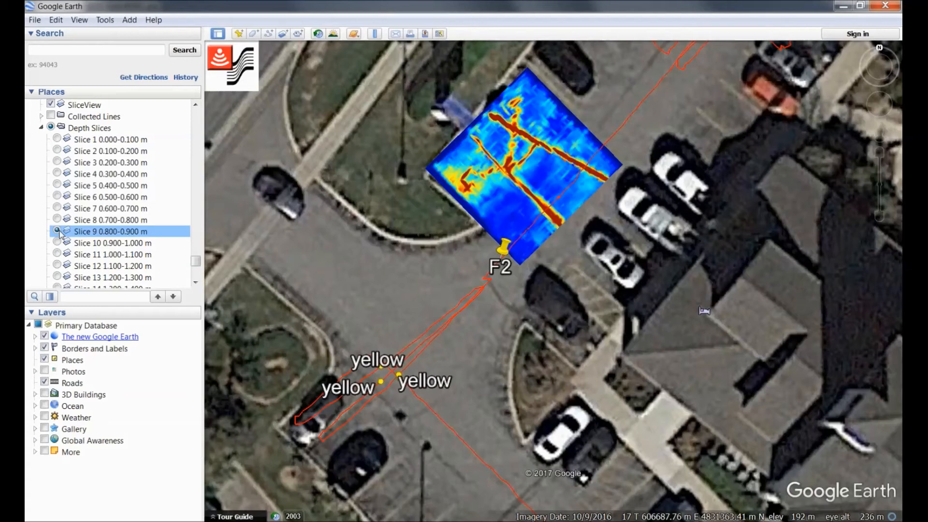
# Toggle the pink interpretations of GRID01-Grid #0001 repeatedly to compare them with the depth slice, leaving them displayed
pyautogui.click(196, 105)
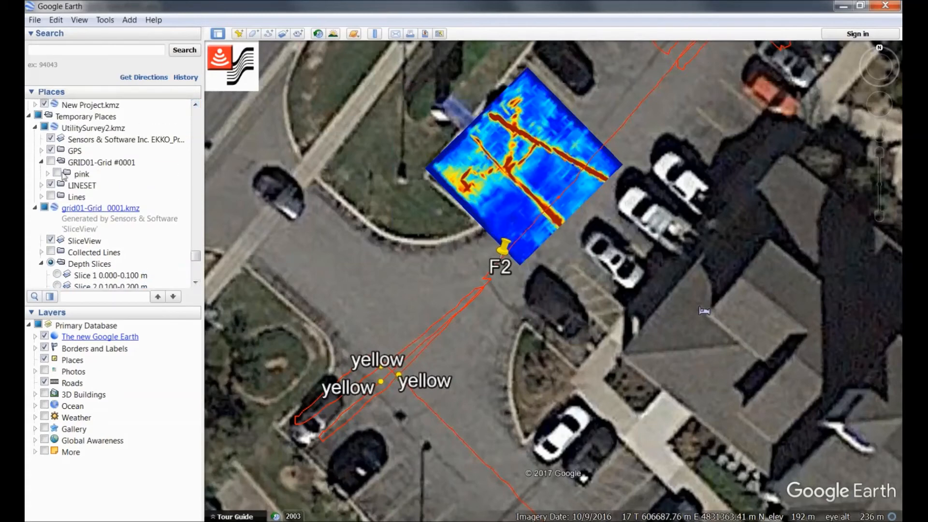
pyautogui.click(60, 175)
pyautogui.click(58, 175)
pyautogui.click(57, 174)
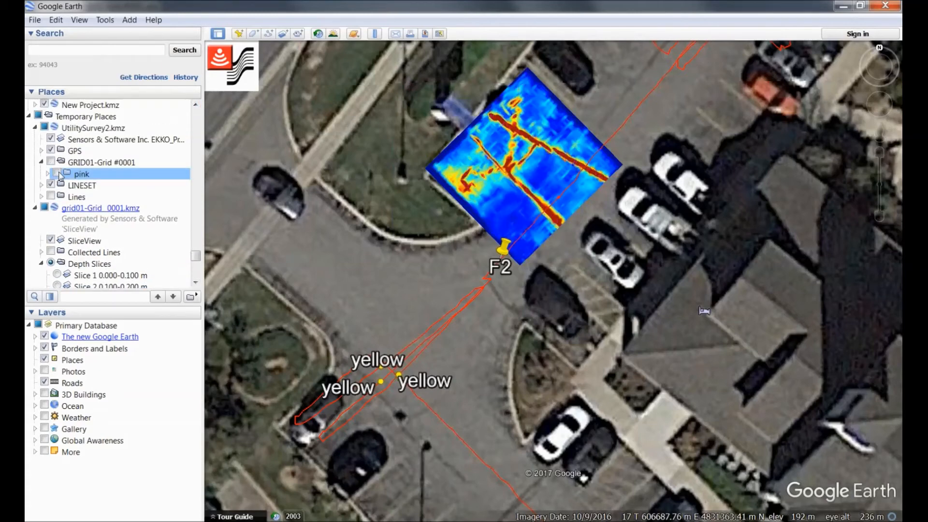
pyautogui.click(57, 173)
pyautogui.click(57, 174)
pyautogui.click(57, 174)
pyautogui.click(58, 174)
pyautogui.click(58, 174)
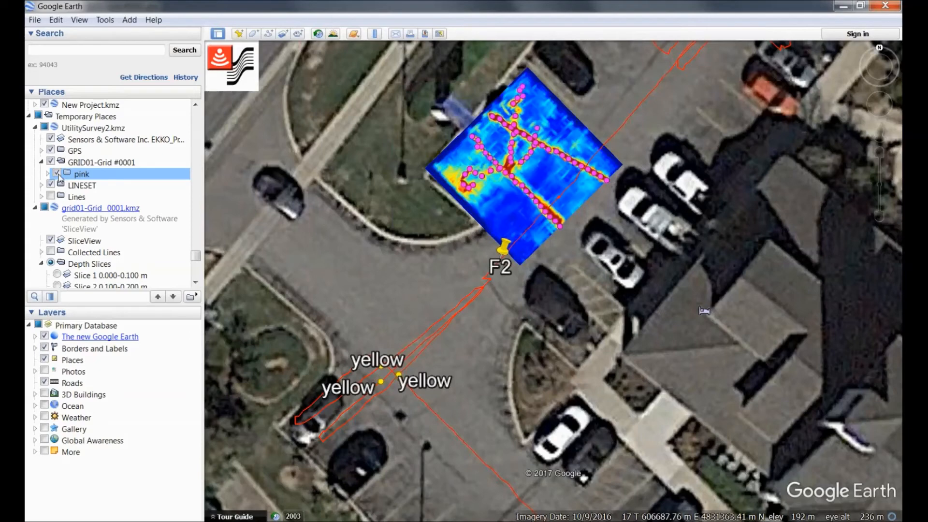
pyautogui.click(57, 174)
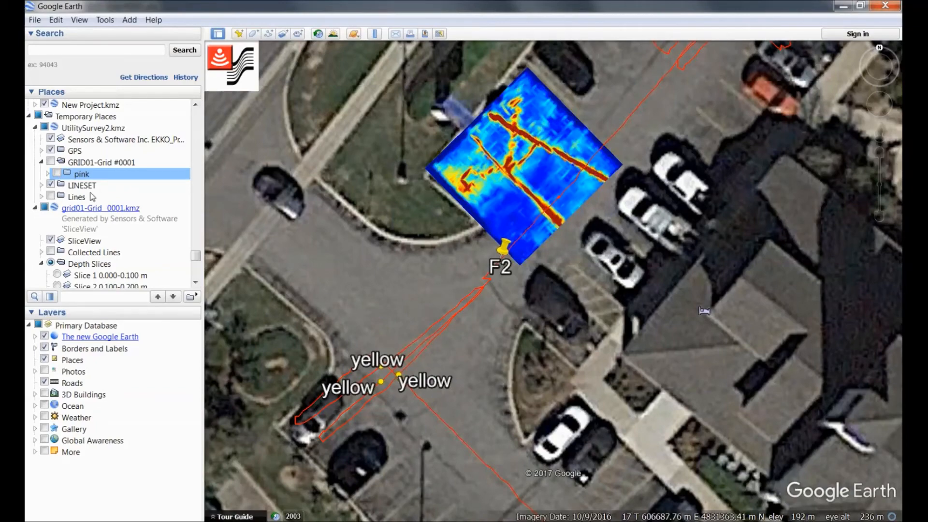
pyautogui.click(57, 174)
# Frame the grid's depth slice, the interpretations, the GPS paths and the F2 flags together on the map
pyautogui.scroll(-5, 614, 398)
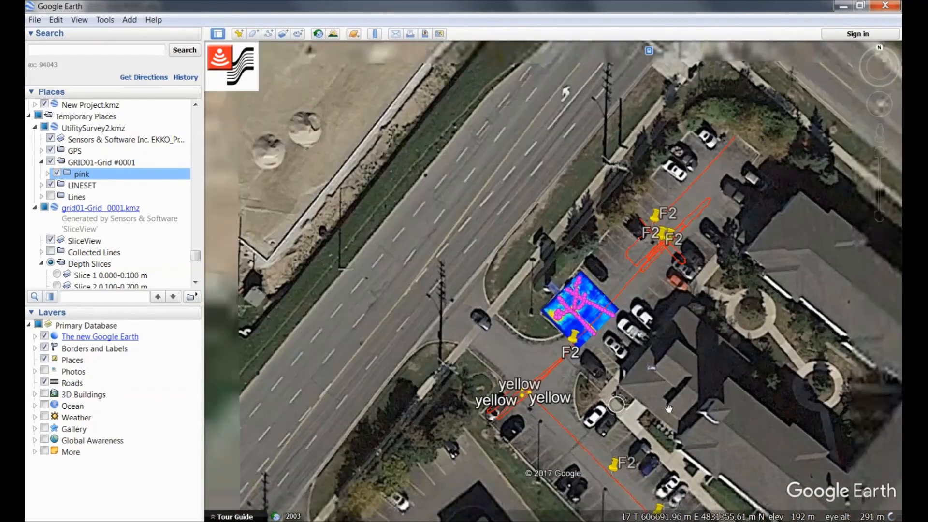
pyautogui.moveTo(667, 405); pyautogui.dragTo(561, 340)
pyautogui.scroll(1, 561, 340)
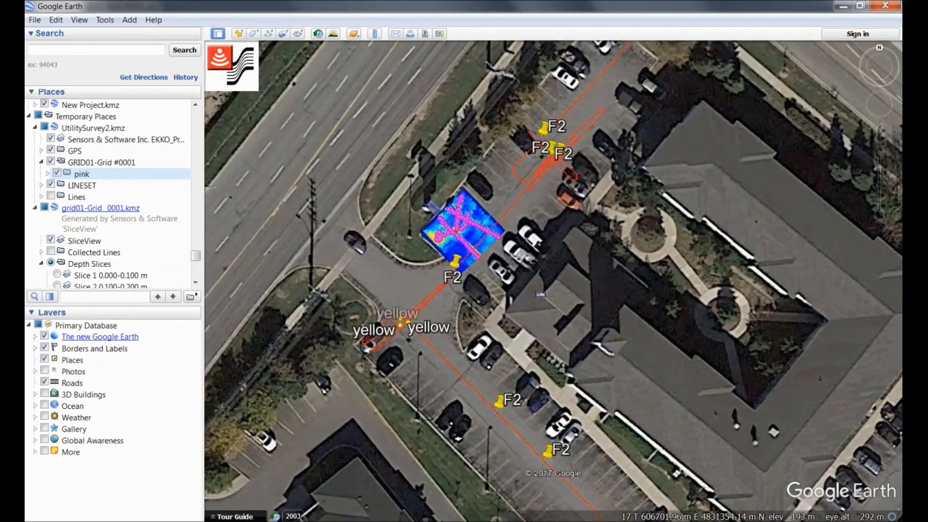
pyautogui.moveTo(579, 330); pyautogui.dragTo(596, 344)
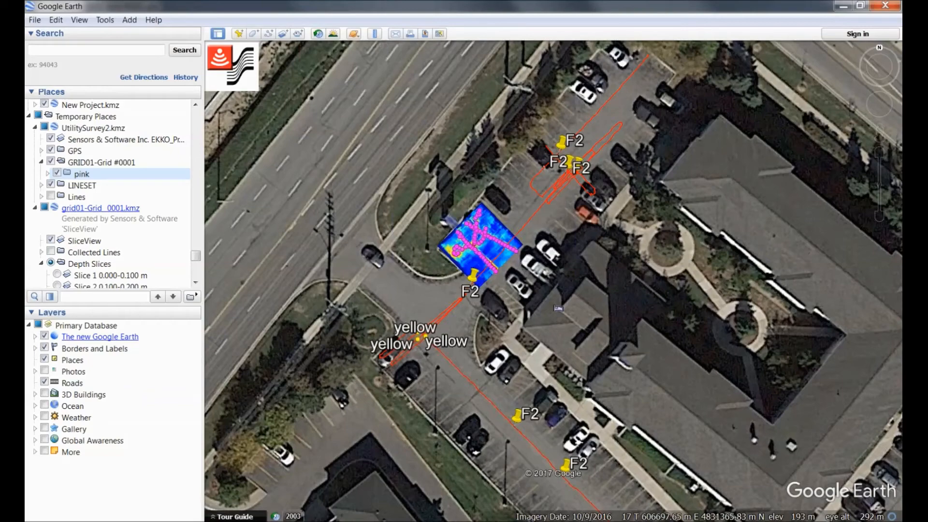
pyautogui.scroll(-3, 553, 282)
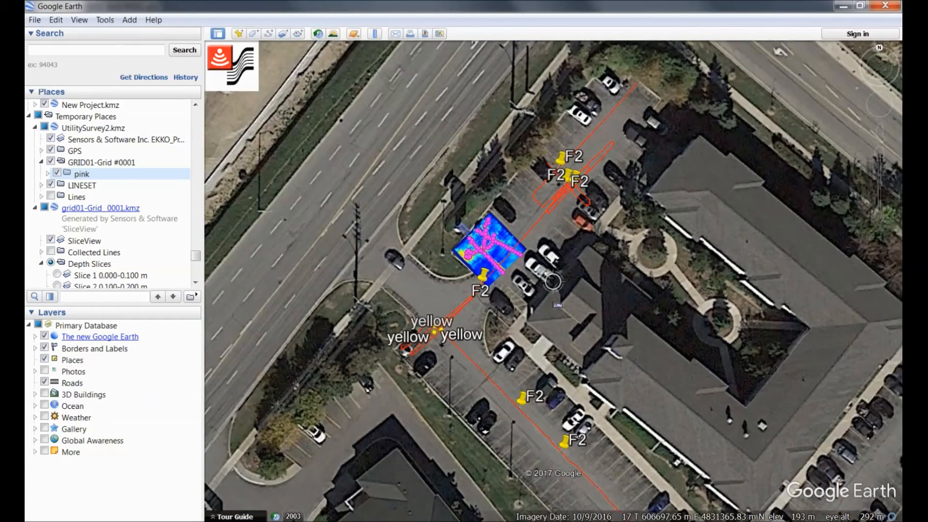
pyautogui.scroll(1, 553, 282)
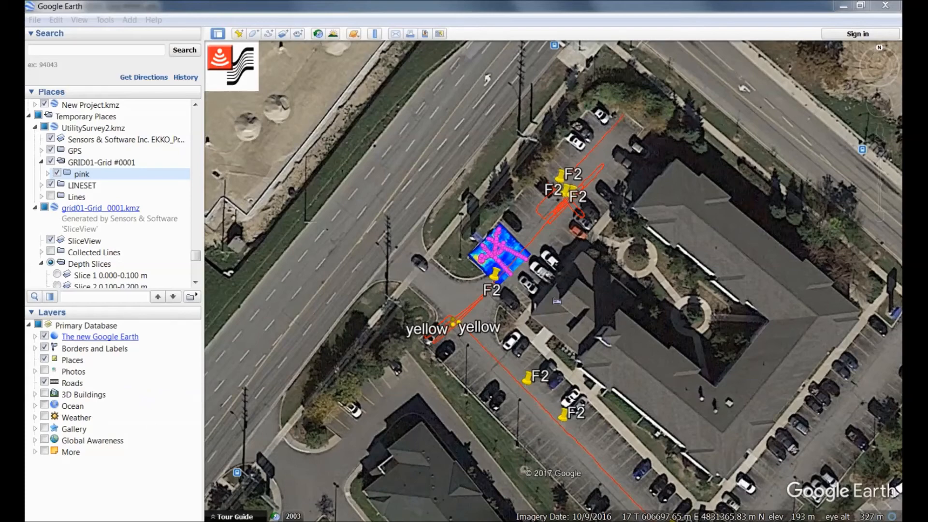
pyautogui.moveTo(383, 391); pyautogui.dragTo(369, 378)
pyautogui.scroll(2, 368, 377)
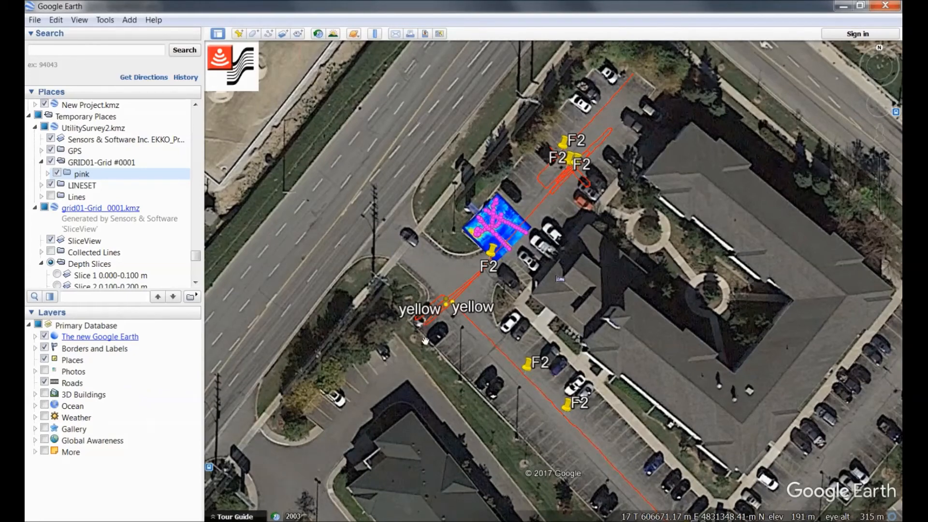
# Save the map view as the JPEG image GoogleEarth in the EKKO_Project V5 R2 Reports Webinar folder, replacing the existing file
pyautogui.click(35, 20)
pyautogui.moveTo(40, 49)
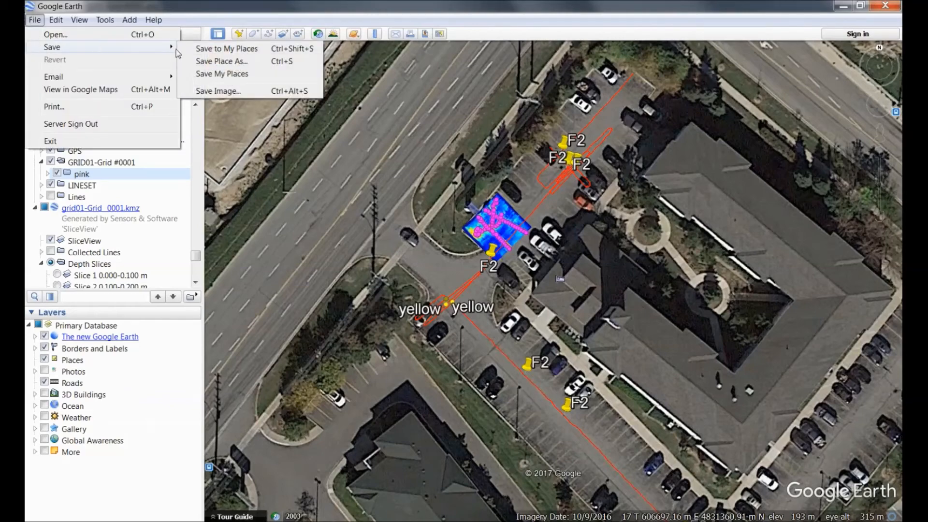
pyautogui.click(224, 93)
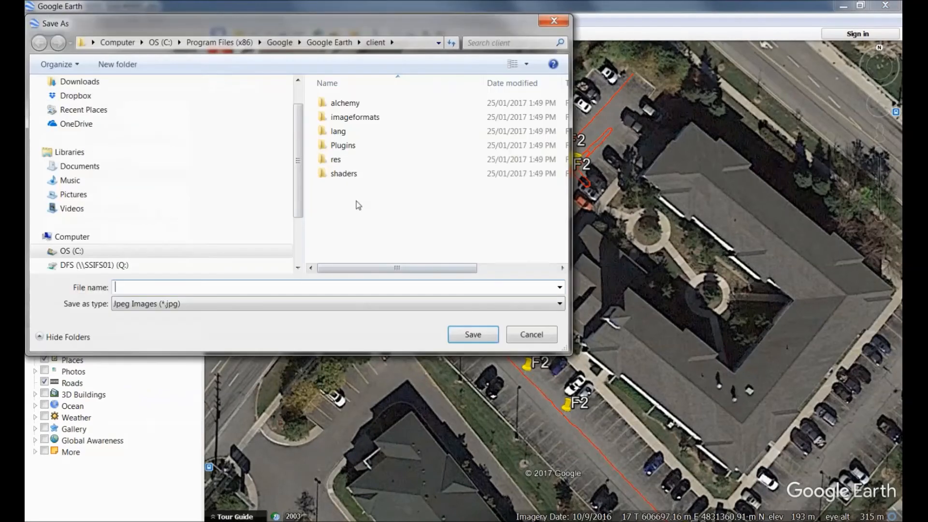
pyautogui.click(80, 166)
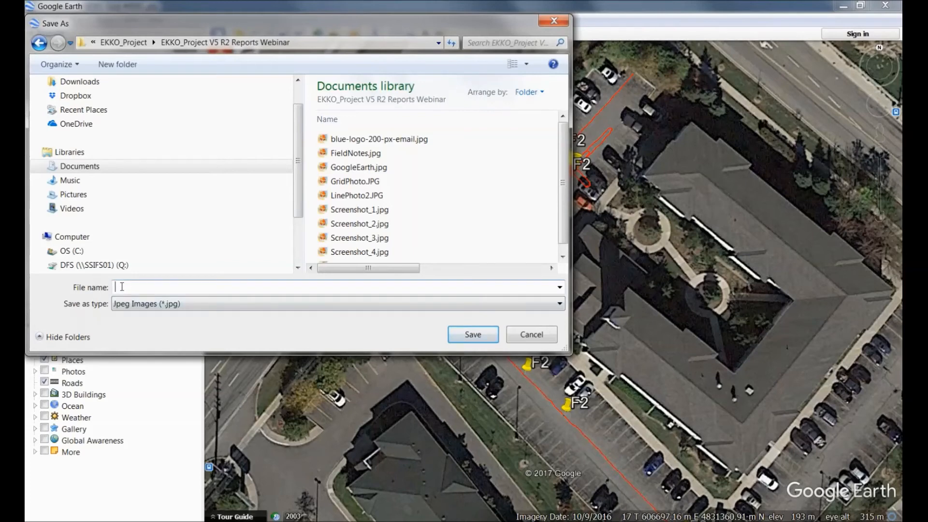
pyautogui.write('G')
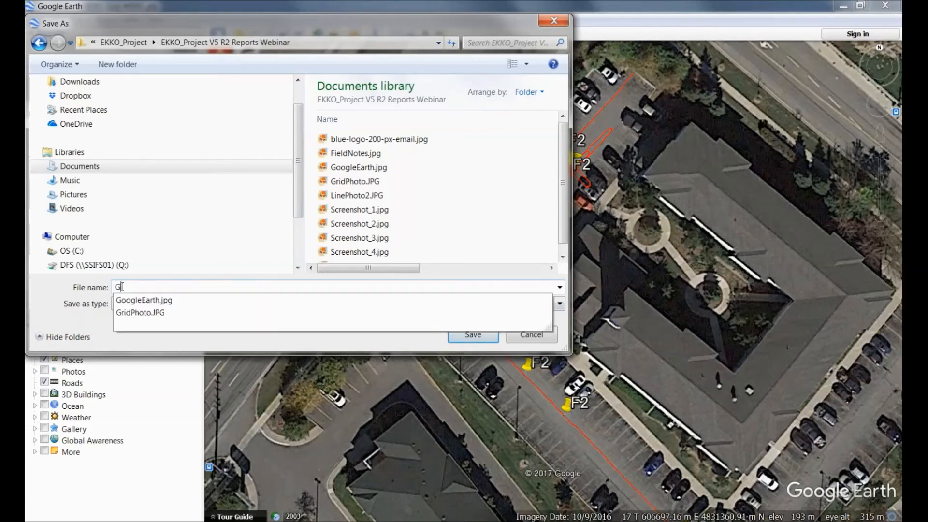
pyautogui.write('oogleEarth')
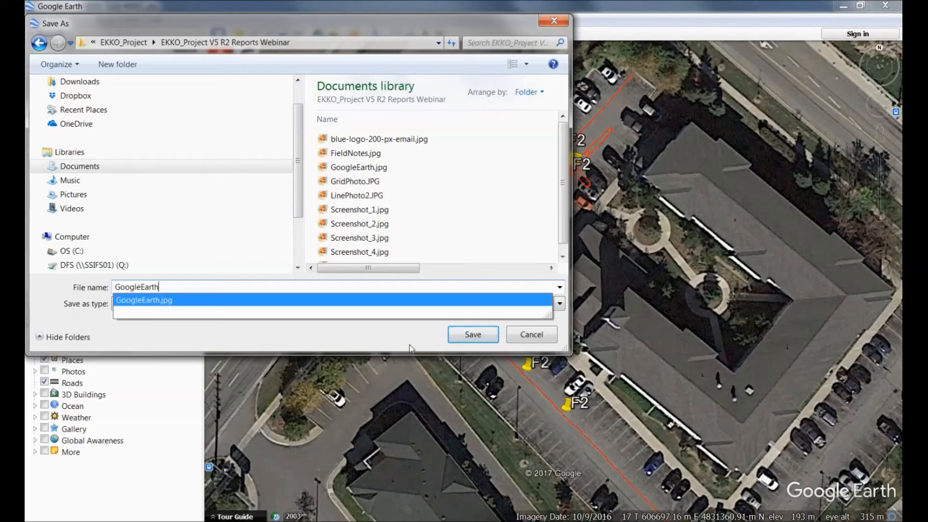
pyautogui.click(472, 334)
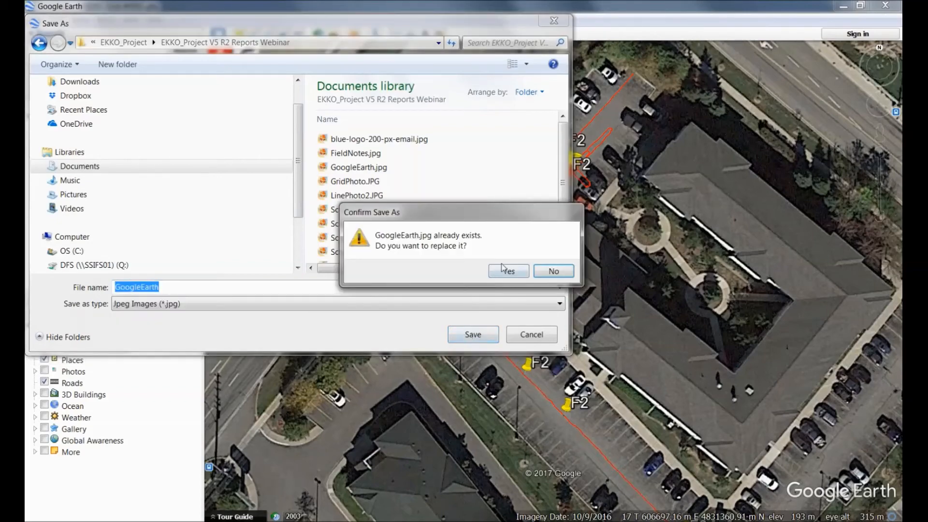
pyautogui.click(517, 273)
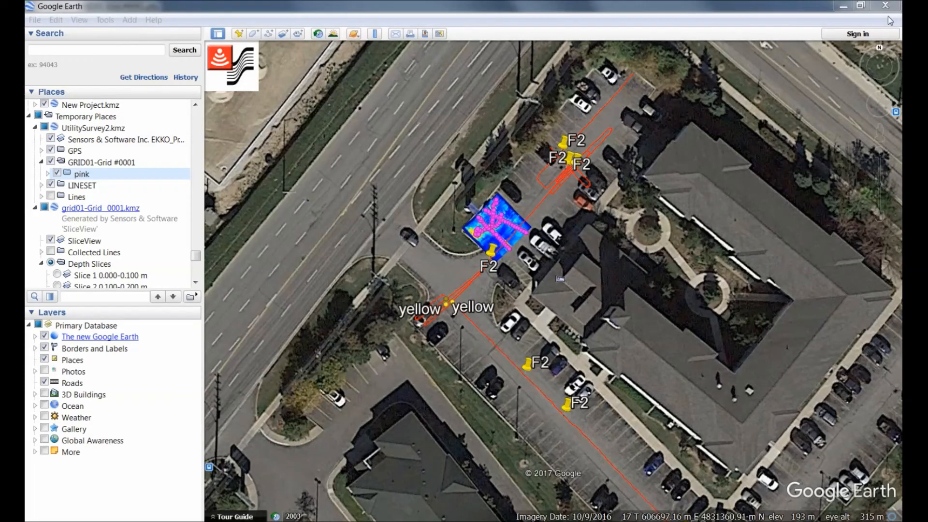
# Return from Google Earth to EKKO_Project, closing SliceView, and select the UtilitySurvey2 project
pyautogui.click(844, 8)
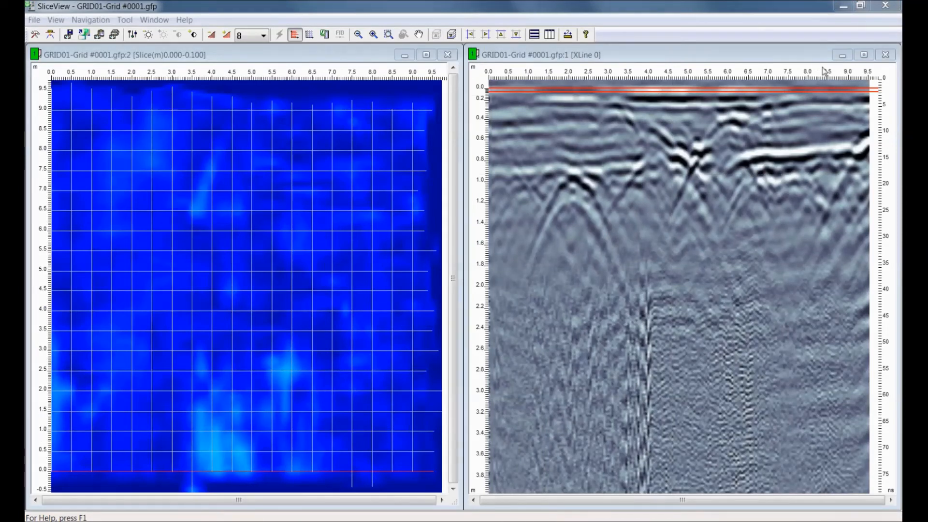
pyautogui.click(886, 7)
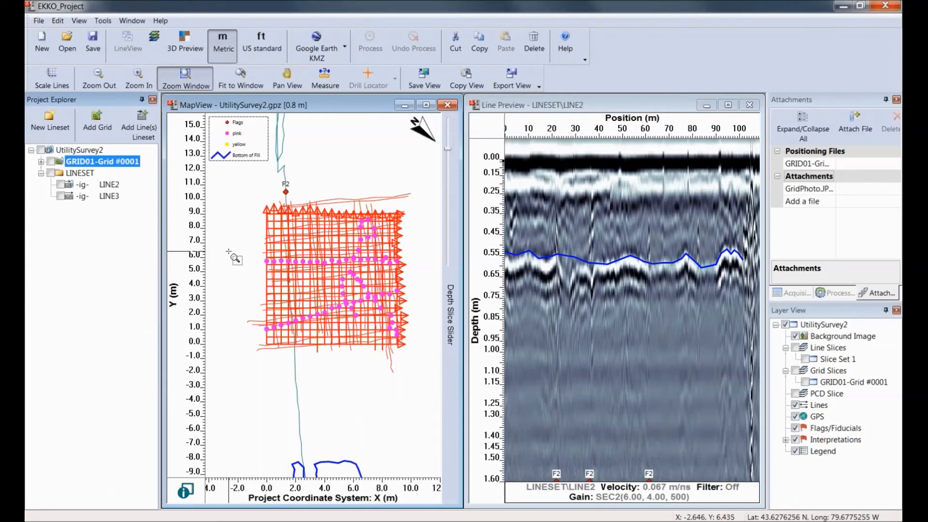
pyautogui.click(96, 151)
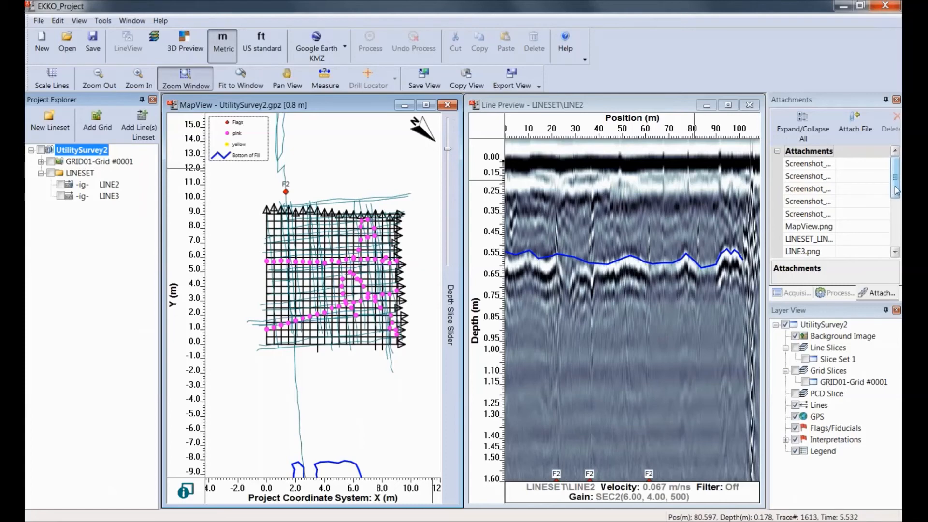
# Attach GoogleEarth.jpg from the EKKO_Project V5 R2 Reports Webinar folder to the project and check for it among the attachments
pyautogui.moveTo(896, 190); pyautogui.dragTo(896, 246)
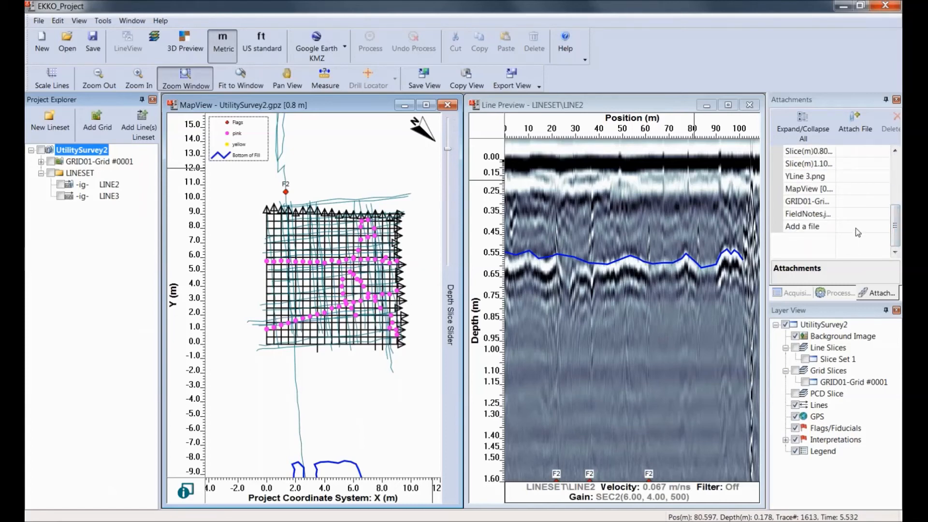
pyautogui.click(856, 228)
pyautogui.click(883, 227)
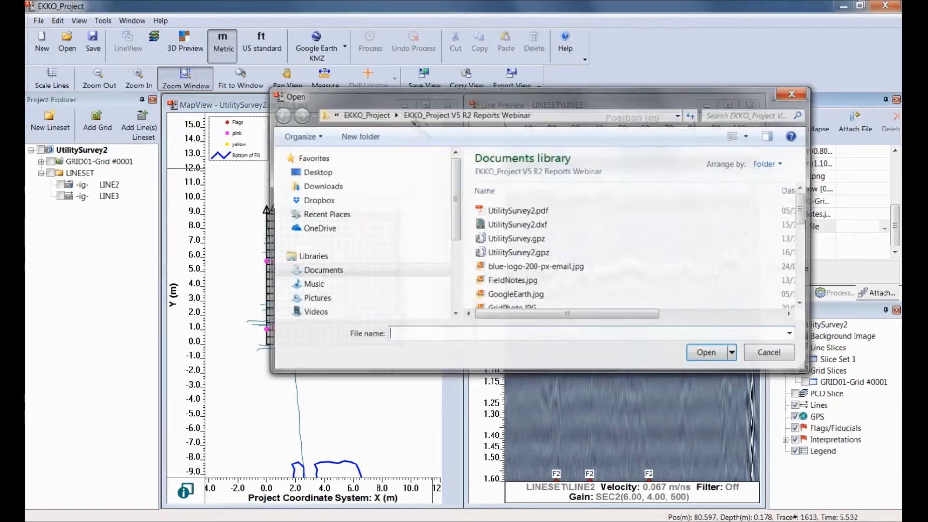
pyautogui.click(527, 299)
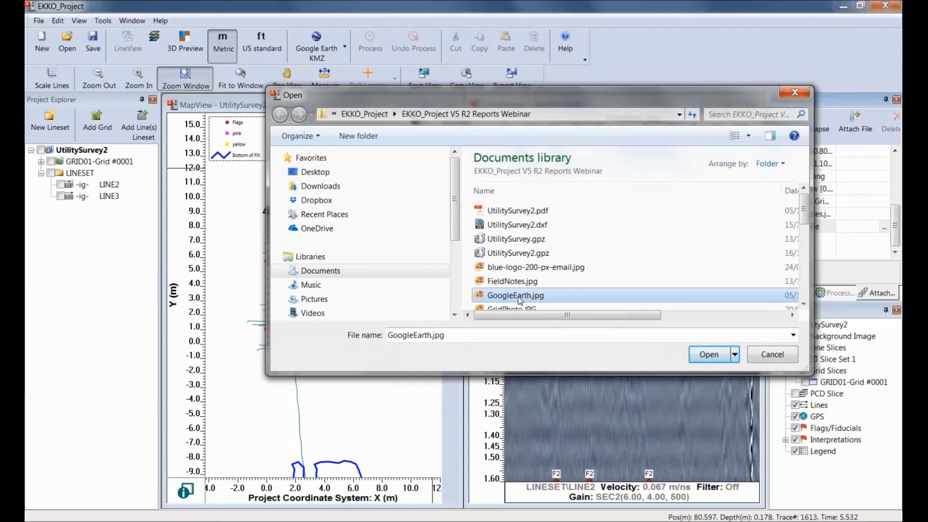
pyautogui.click(715, 358)
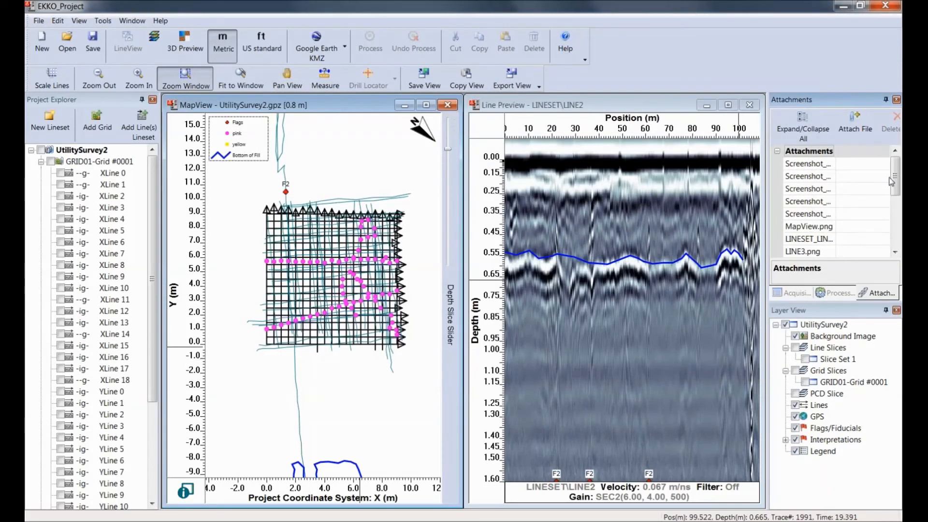
pyautogui.moveTo(896, 182); pyautogui.dragTo(850, 237)
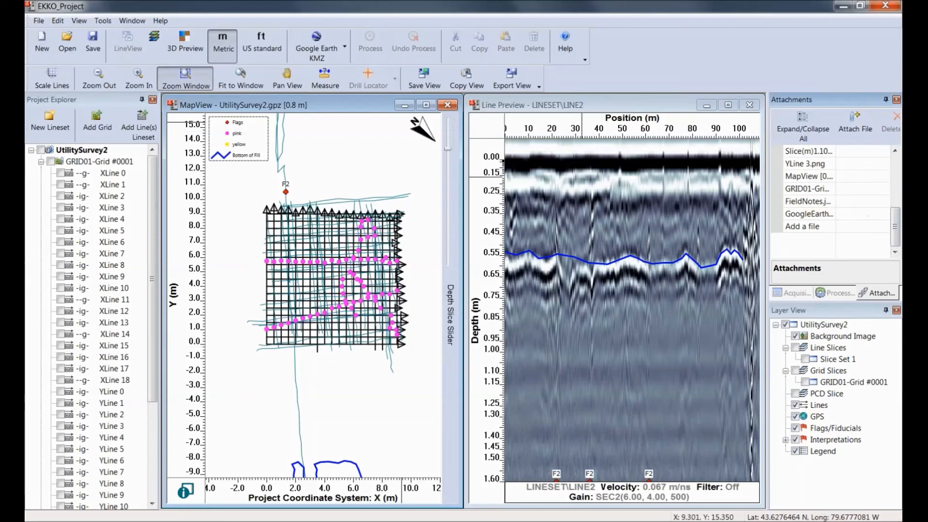
# Preview GoogleEarth.jpg among the images offered for the GPR Summary Report, without generating the report
pyautogui.click(345, 47)
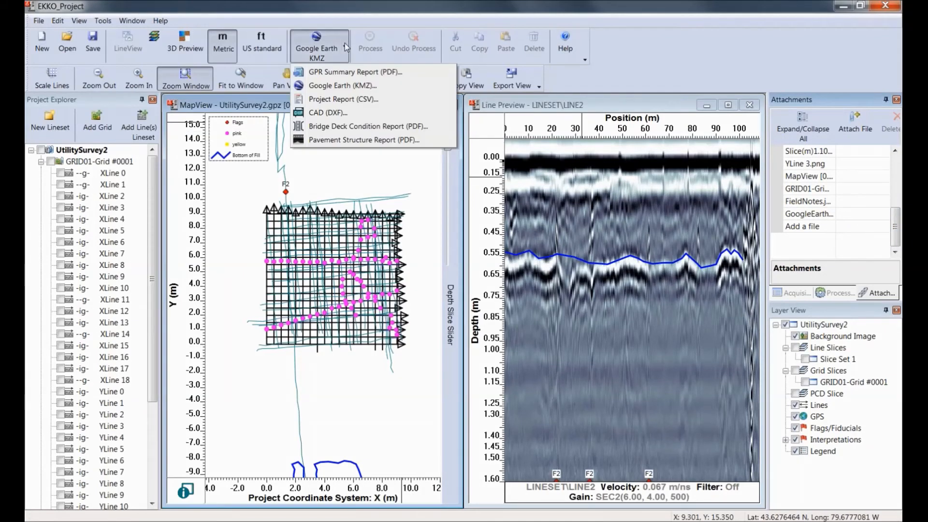
pyautogui.click(338, 72)
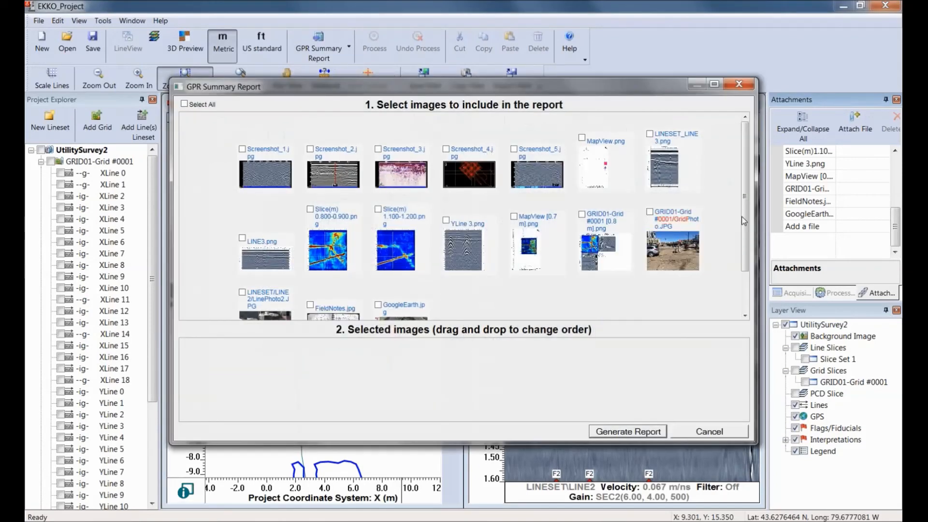
pyautogui.moveTo(743, 222); pyautogui.dragTo(745, 274)
pyautogui.moveTo(404, 284)
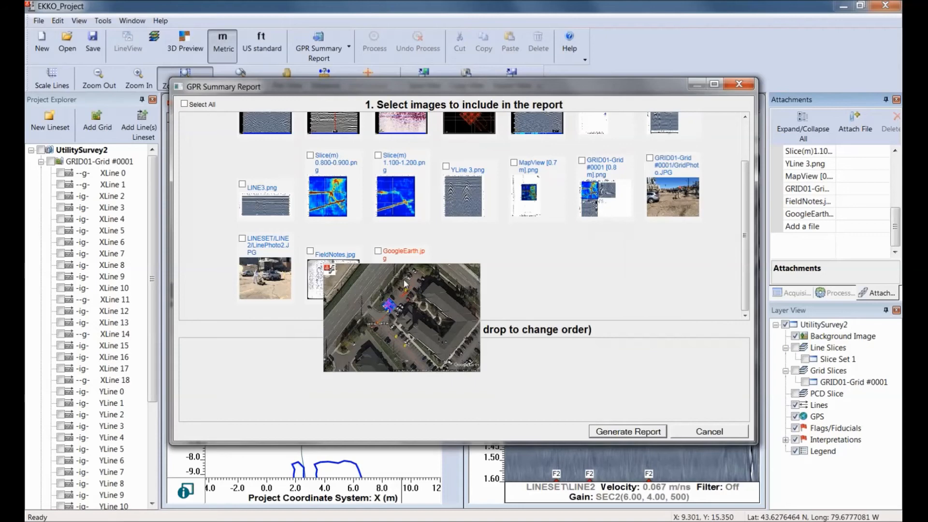
pyautogui.click(710, 432)
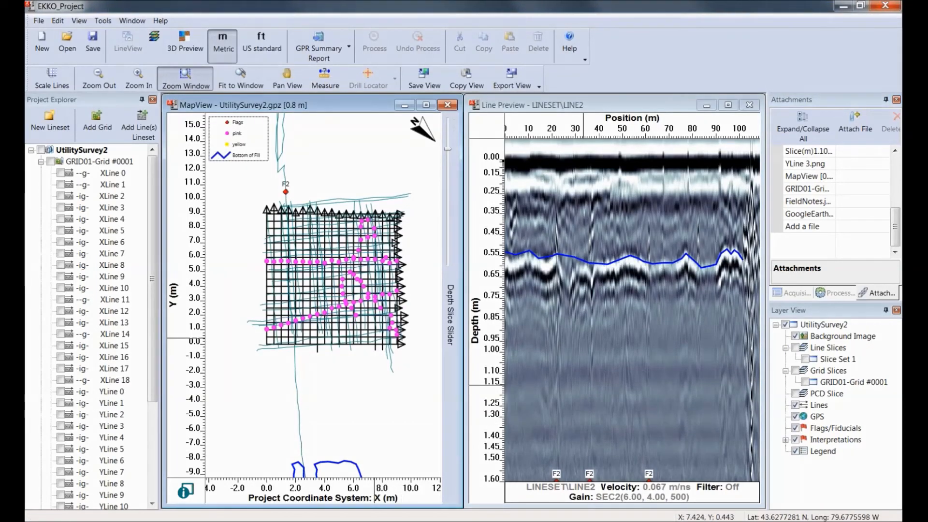
# Collapse GRID01-Grid #0001 in the project tree and fit the whole survey in the map view
pyautogui.click(349, 47)
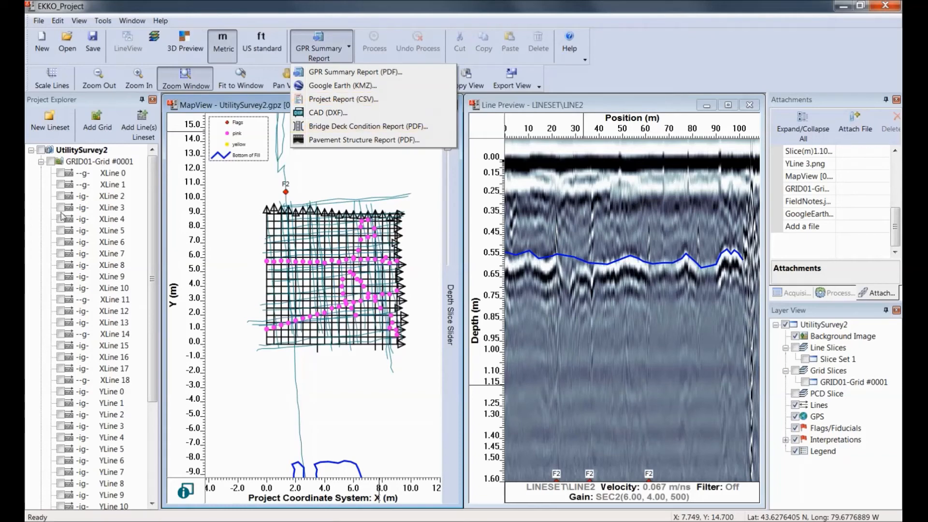
pyautogui.click(41, 161)
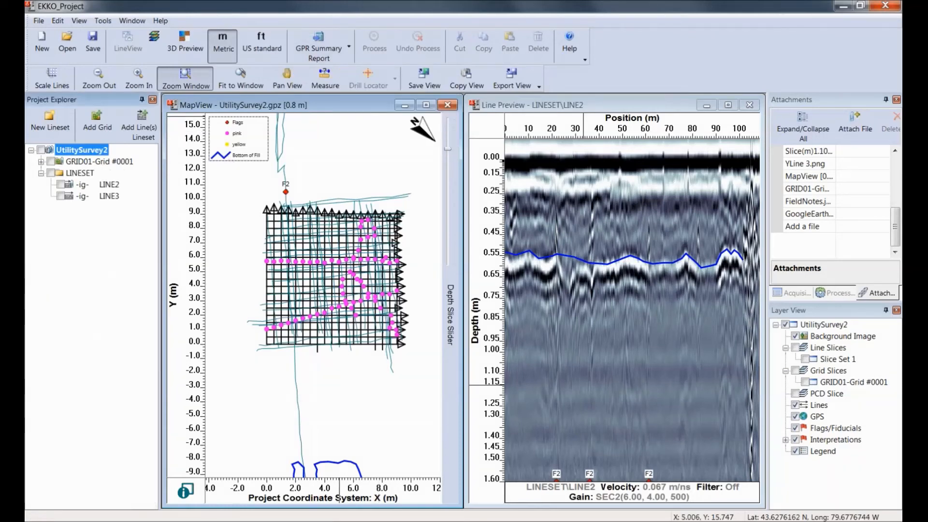
pyautogui.click(247, 88)
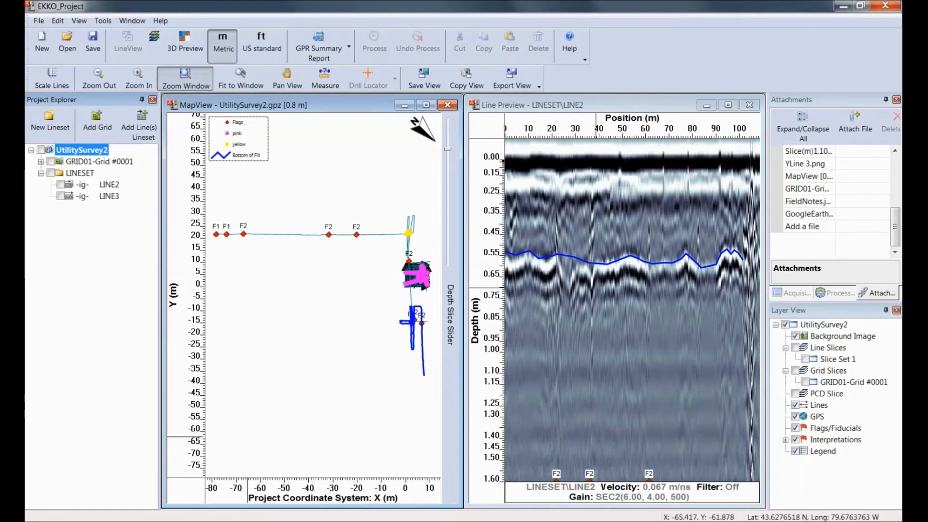
pyautogui.hotkey('alt', 'Tab')
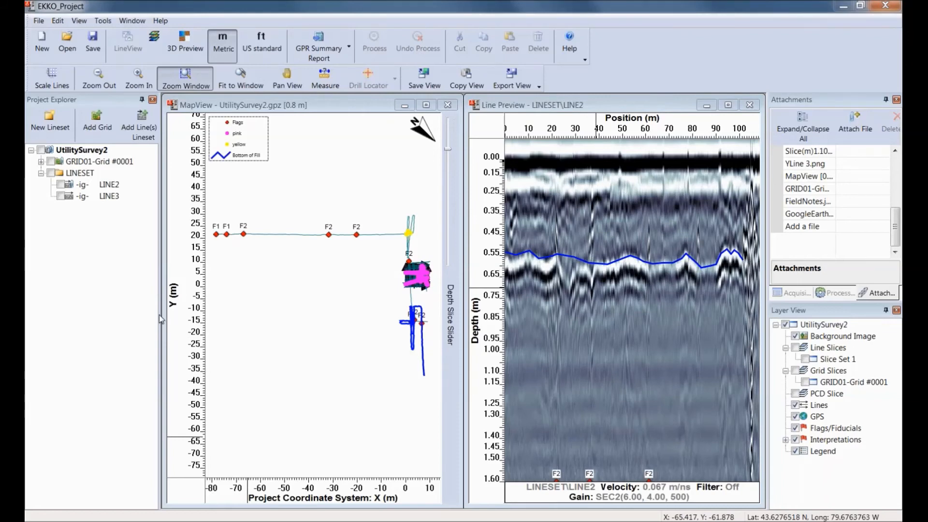
# Create a Project Report (CSV) in the EKKO_Project V5 R2 Reports Webinar folder with a polyline output interval of 1 m
pyautogui.click(102, 20)
pyautogui.moveTo(125, 83)
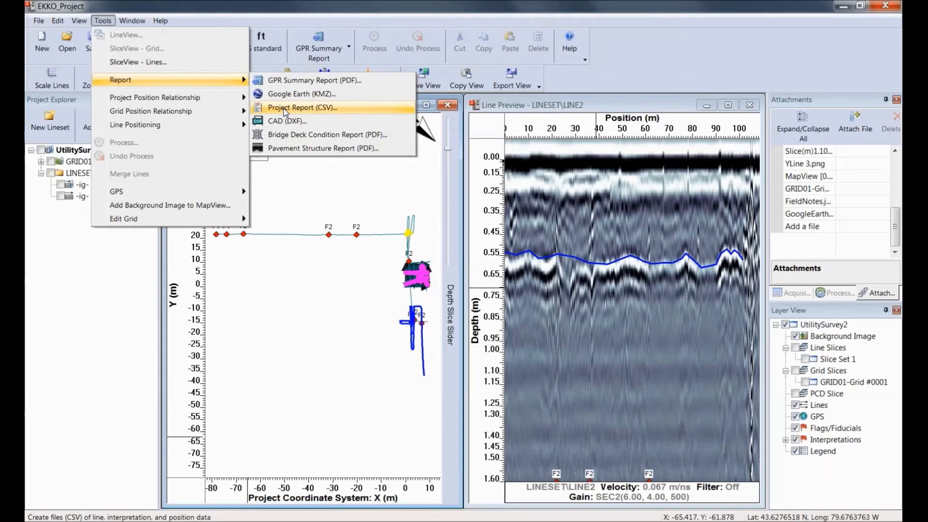
pyautogui.click(285, 111)
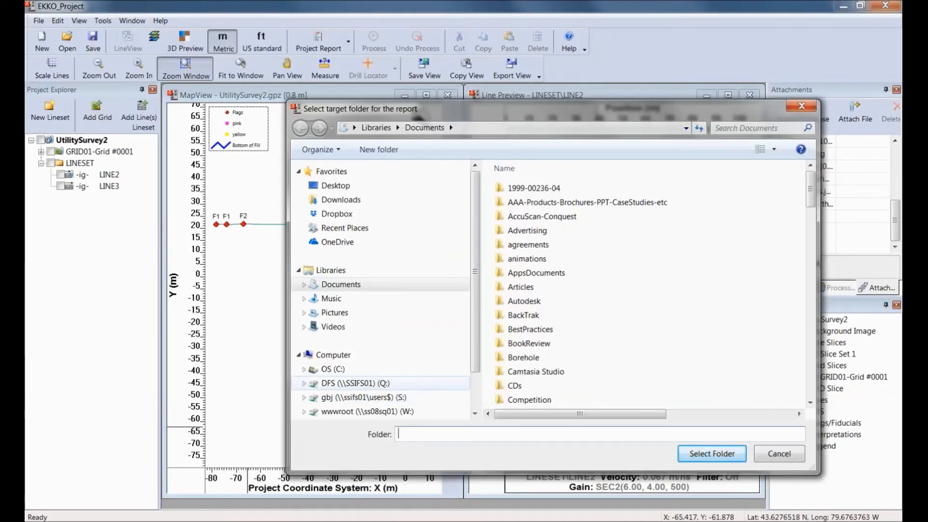
pyautogui.click(710, 455)
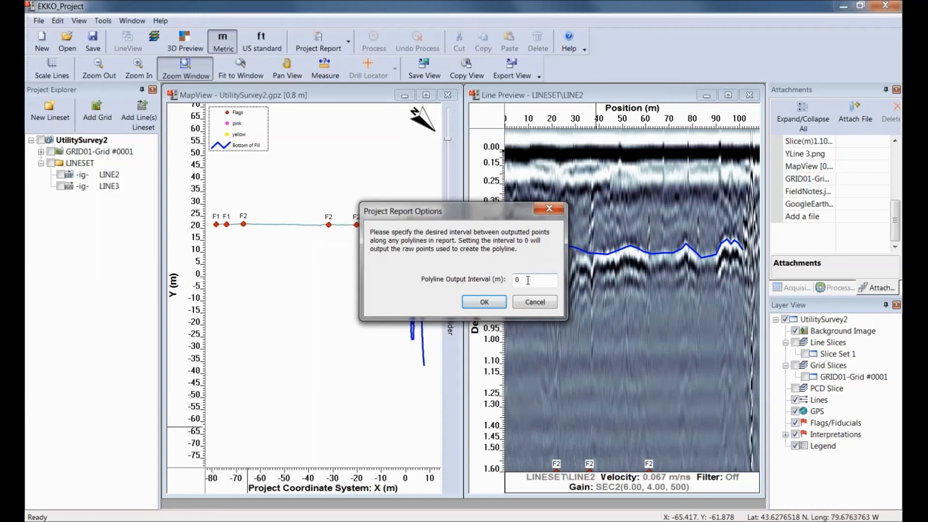
pyautogui.moveTo(528, 280); pyautogui.dragTo(512, 282)
pyautogui.write('1')
pyautogui.click(484, 302)
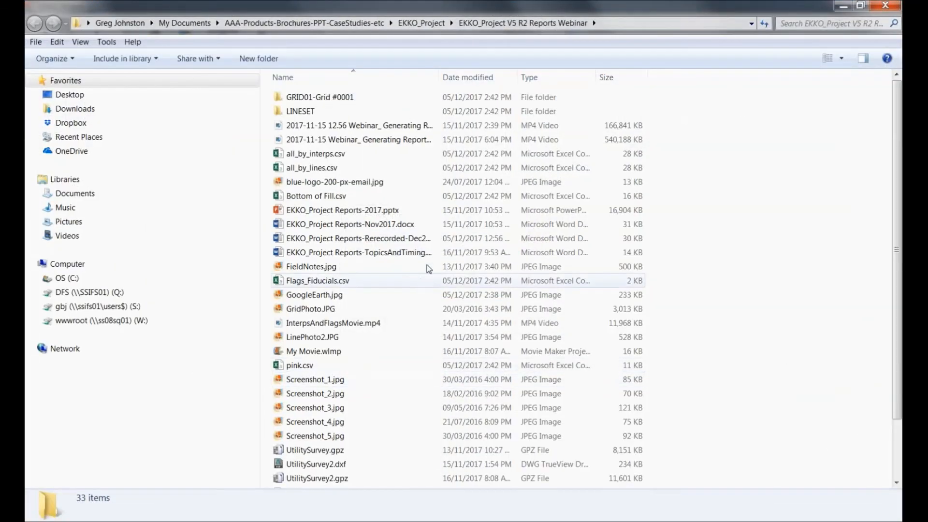
# Sort the report folder by file type, open all_by_interps.csv in Excel and examine its interpretation rows
pyautogui.click(530, 78)
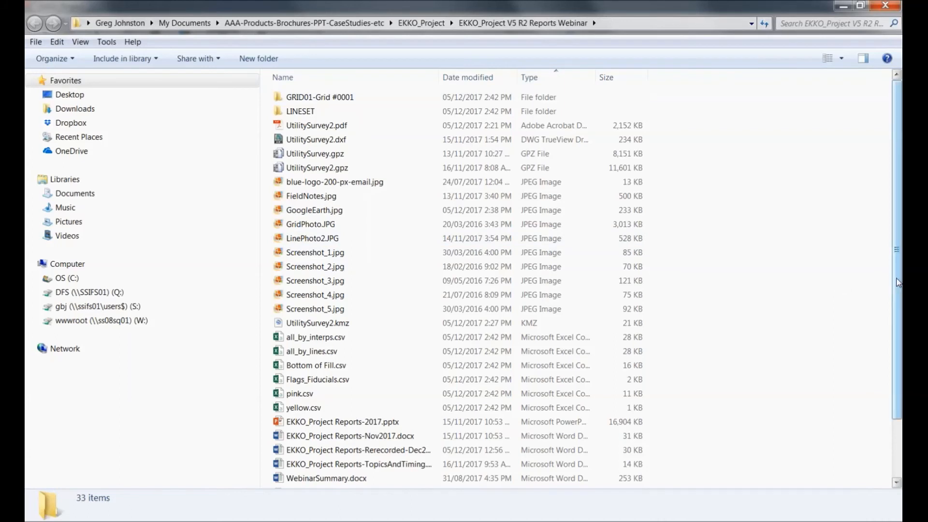
pyautogui.scroll(-2, 897, 282)
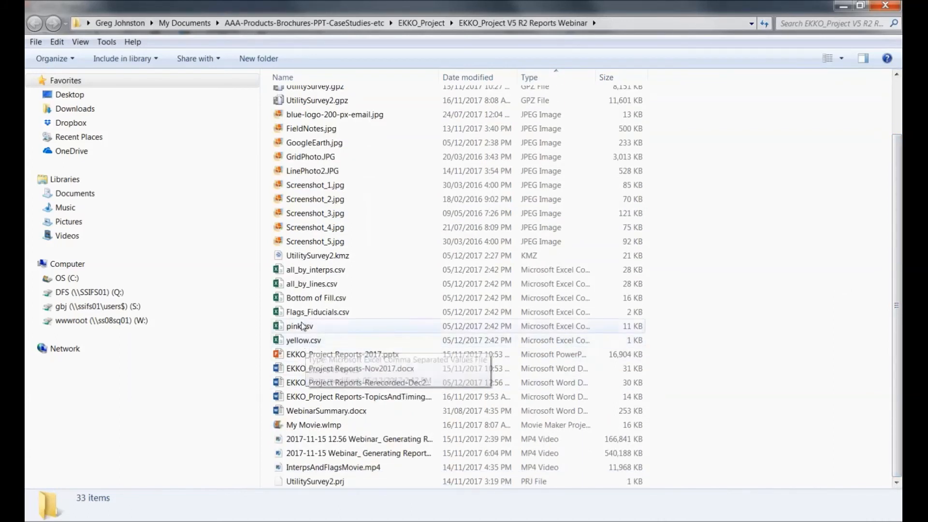
pyautogui.doubleClick(314, 269)
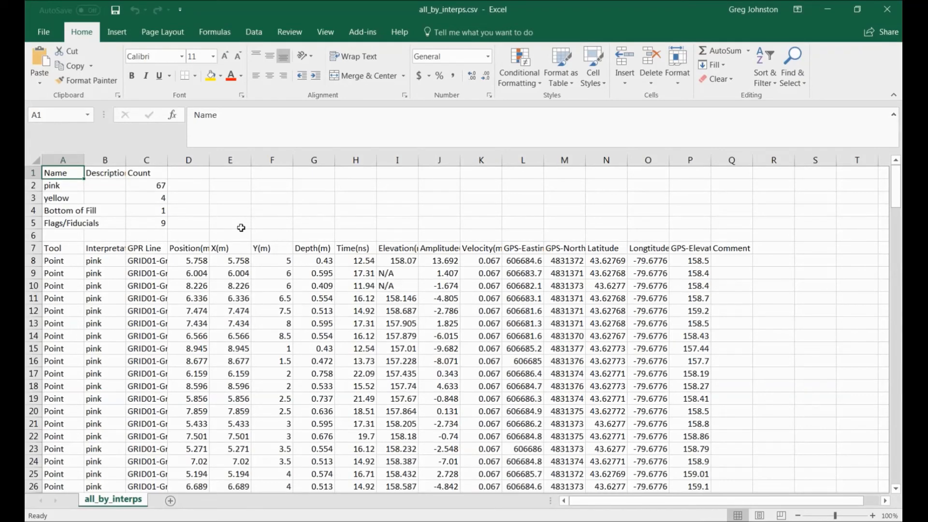
pyautogui.hotkey('alt', 'Tab')
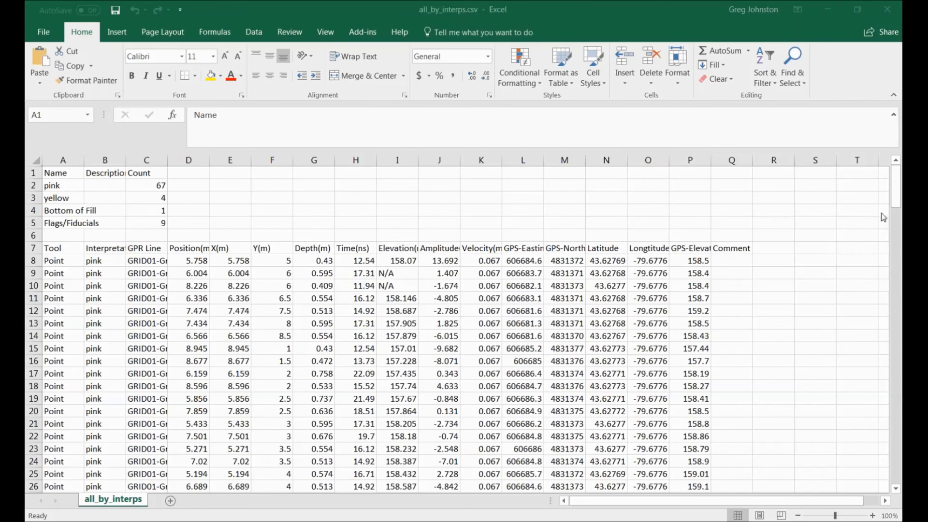
pyautogui.click(895, 190)
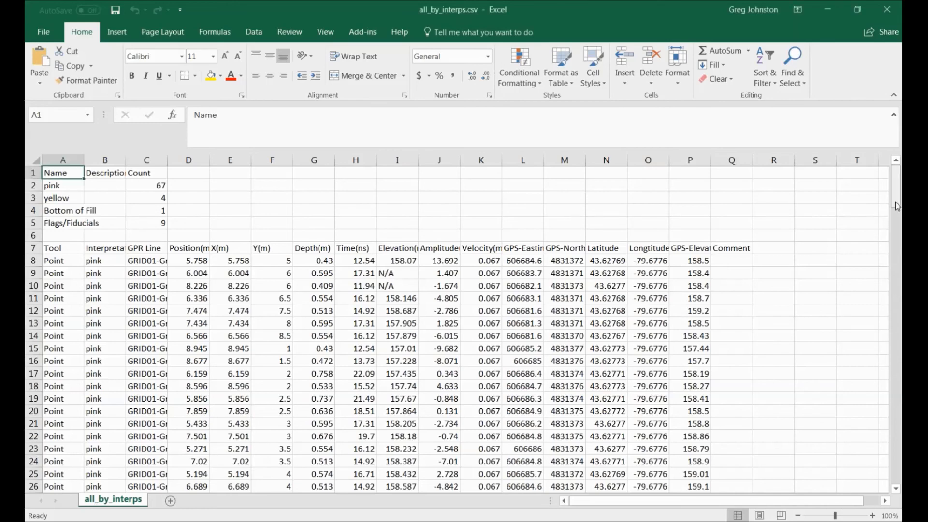
pyautogui.moveTo(897, 212); pyautogui.dragTo(889, 325)
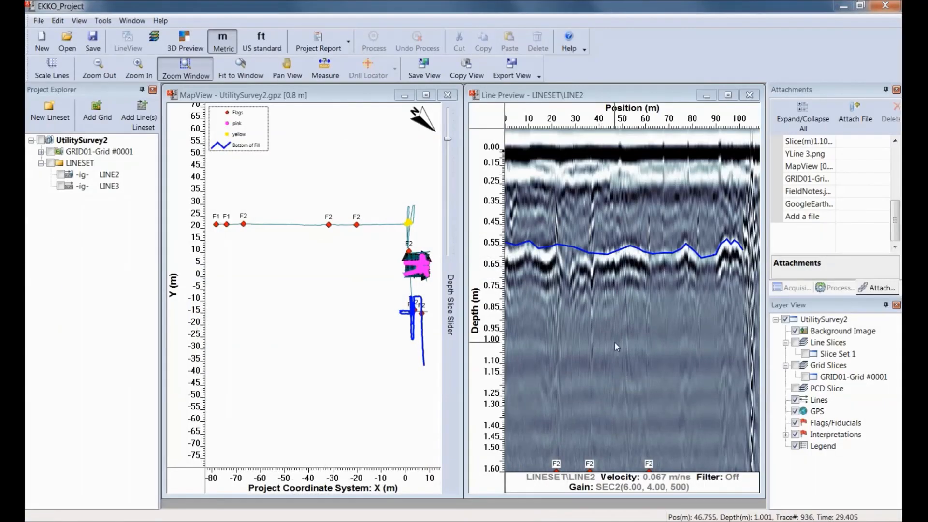
# Hide the polyline interpretations and export a CAD (DXF) report in the Project coordinate system as UtilitySurvey2.dxf, replacing the existing file
pyautogui.click(785, 434)
pyautogui.click(804, 457)
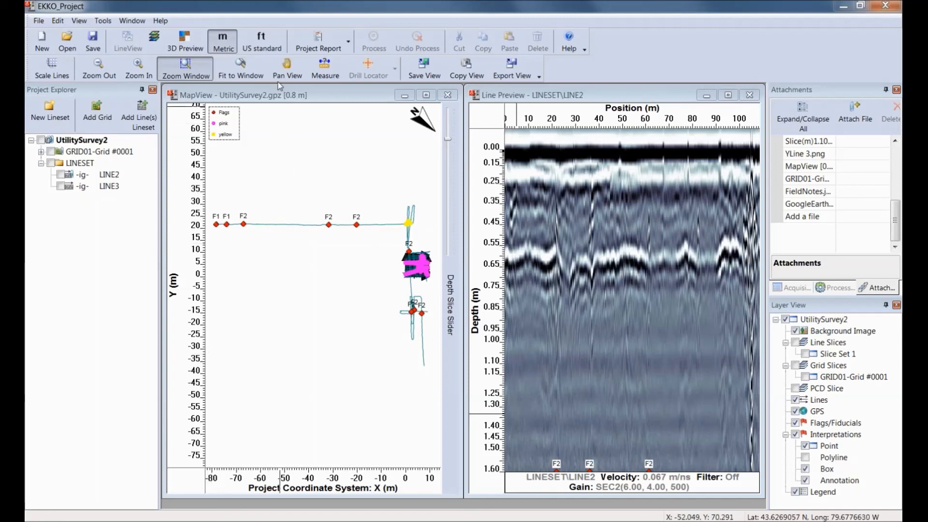
pyautogui.click(349, 43)
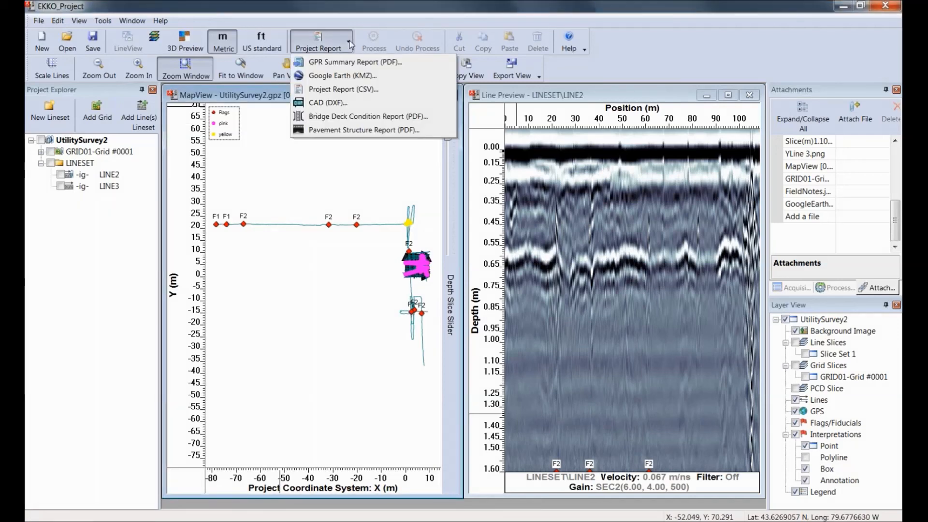
pyautogui.click(327, 103)
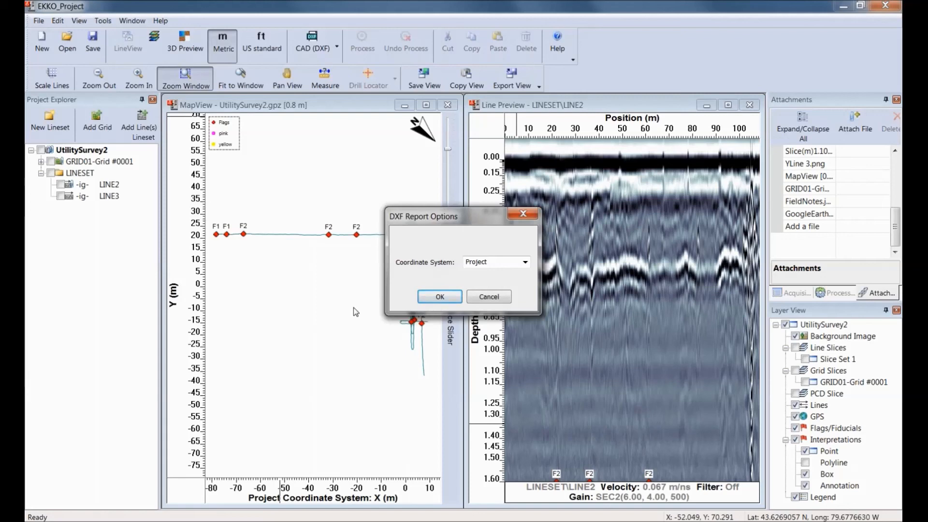
pyautogui.click(526, 263)
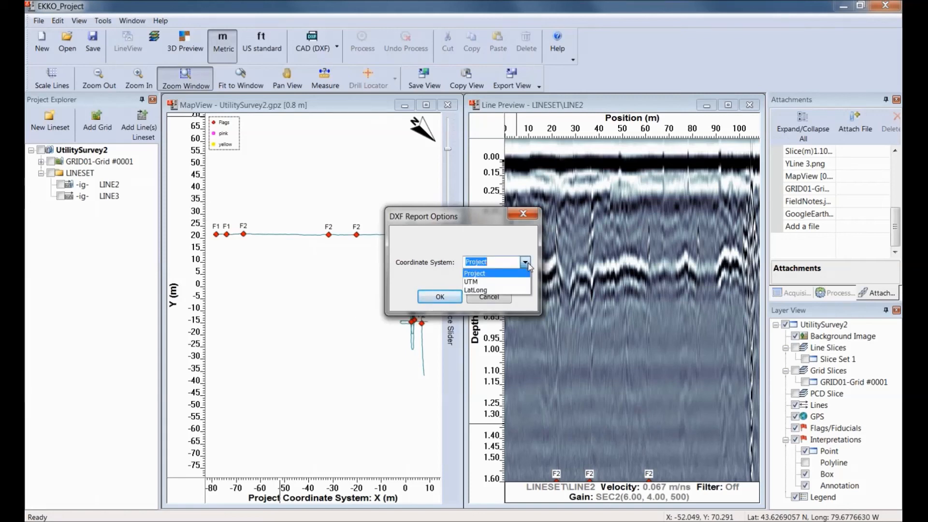
pyautogui.click(492, 277)
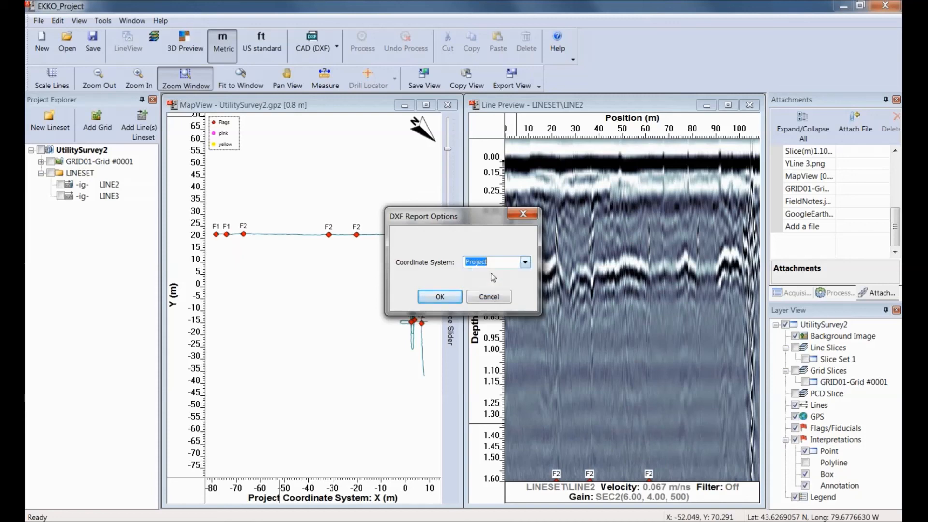
pyautogui.click(439, 296)
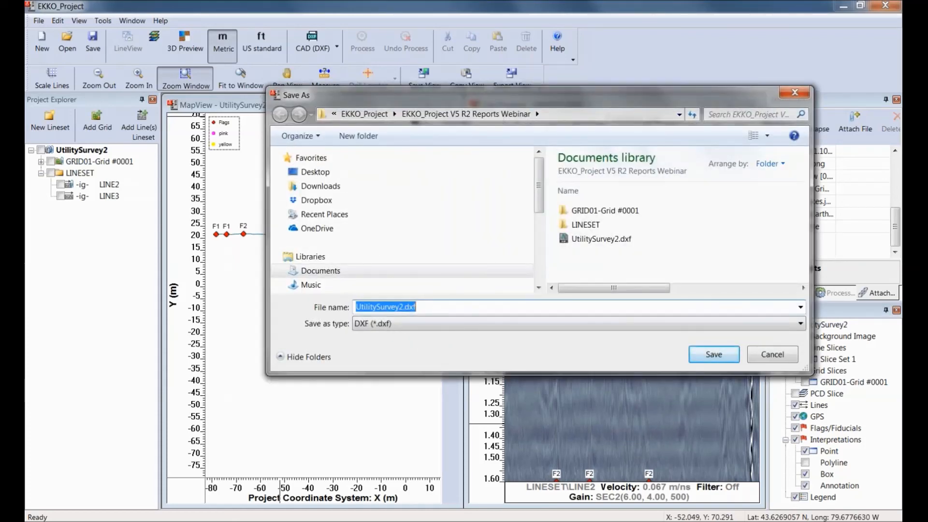
pyautogui.click(714, 354)
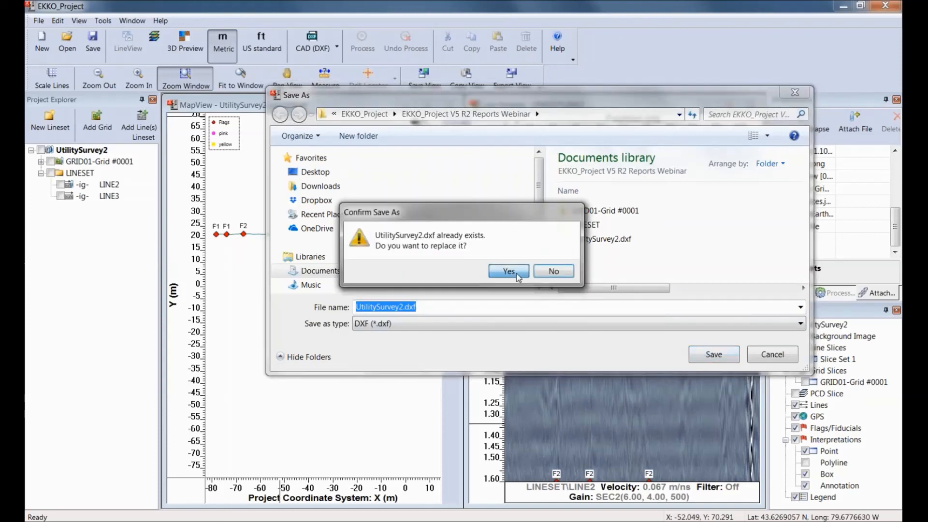
pyautogui.click(508, 270)
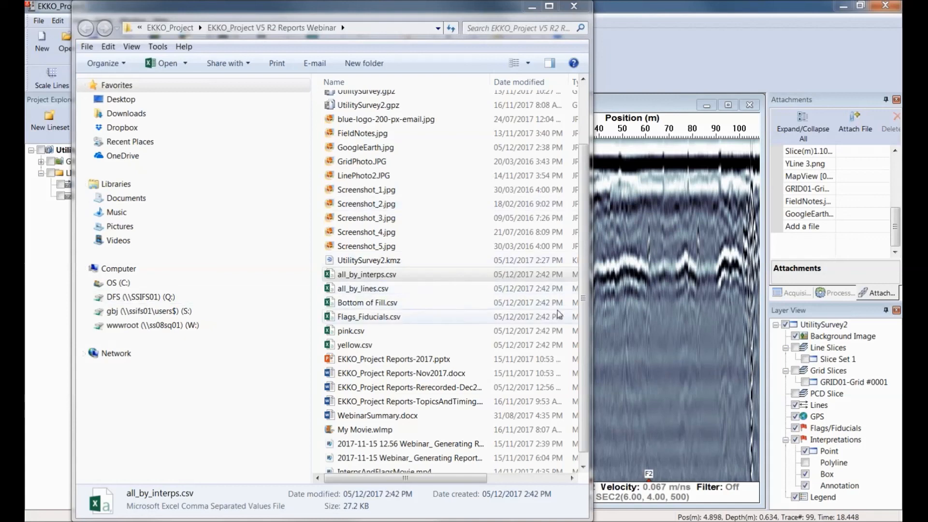
# Open UtilitySurvey2.dxf from the report folder in DWG TrueView, maximize it, and examine the survey lines in a tilted 3D view
pyautogui.moveTo(583, 312); pyautogui.dragTo(590, 250)
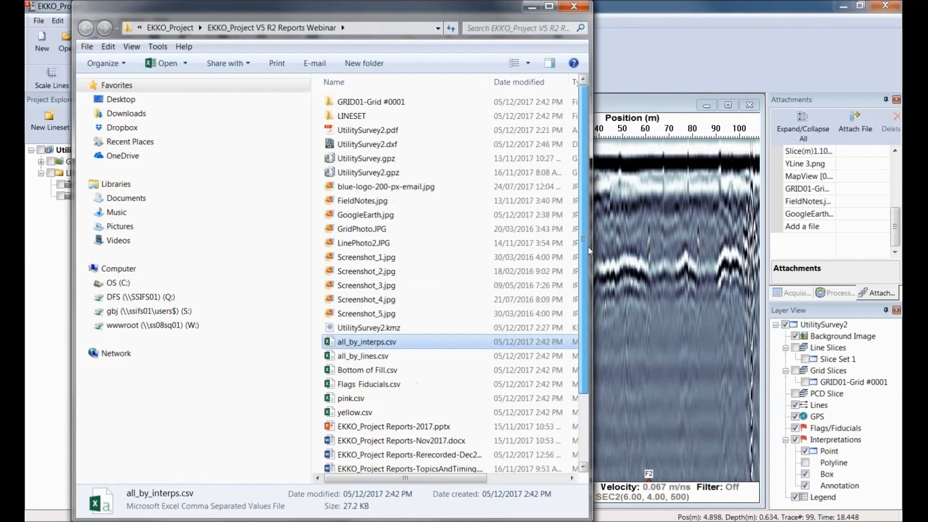
pyautogui.click(375, 148)
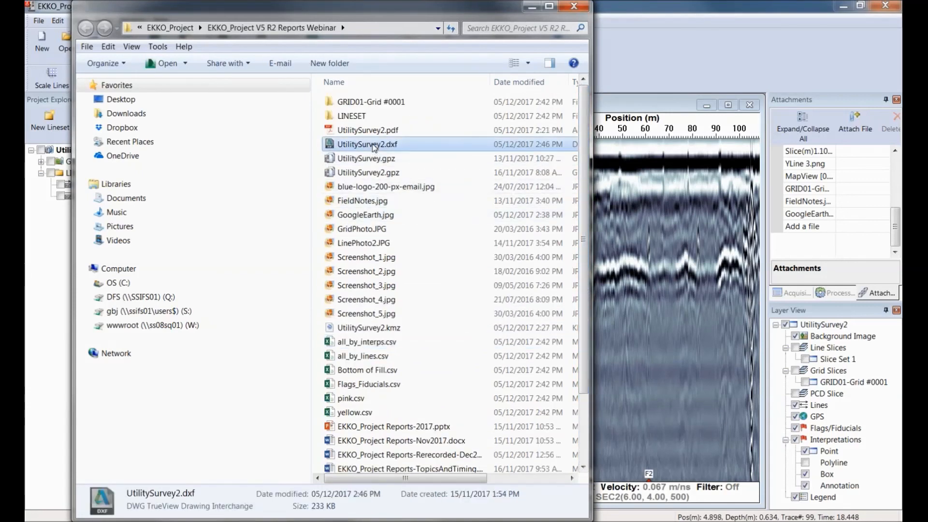
pyautogui.doubleClick(375, 148)
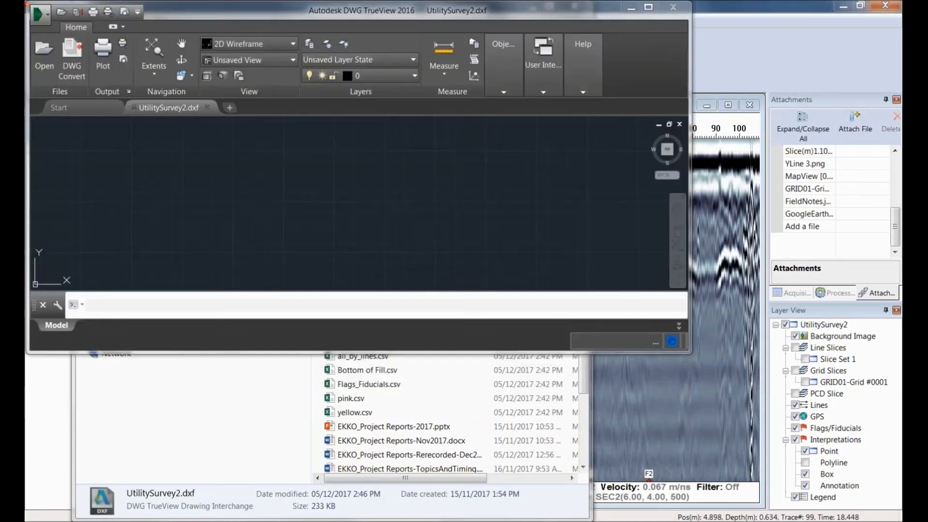
pyautogui.click(648, 7)
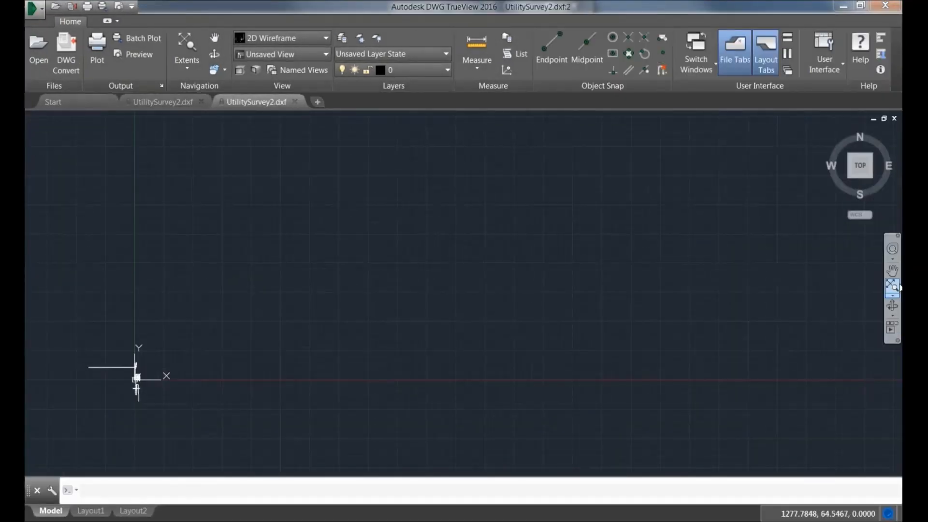
pyautogui.click(898, 286)
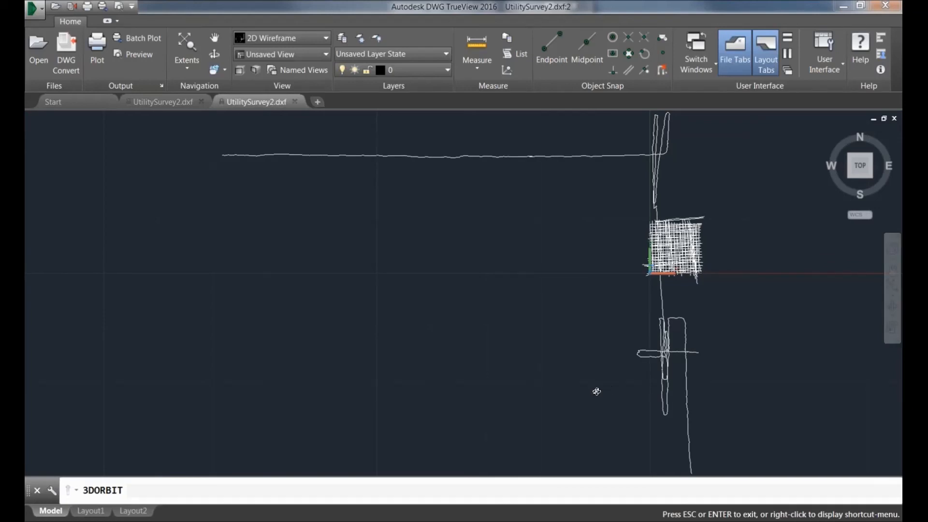
pyautogui.moveTo(590, 391)
pyautogui.mouseDown()
pyautogui.moveTo(582, 361)
pyautogui.moveTo(590, 327)
pyautogui.moveTo(610, 313)
pyautogui.moveTo(615, 325)
pyautogui.moveTo(590, 336)
pyautogui.moveTo(643, 313)
pyautogui.moveTo(624, 329)
pyautogui.moveTo(657, 390)
pyautogui.moveTo(503, 375)
pyautogui.moveTo(515, 277)
pyautogui.moveTo(560, 231)
pyautogui.moveTo(617, 328)
pyautogui.moveTo(612, 335)
pyautogui.mouseUp()
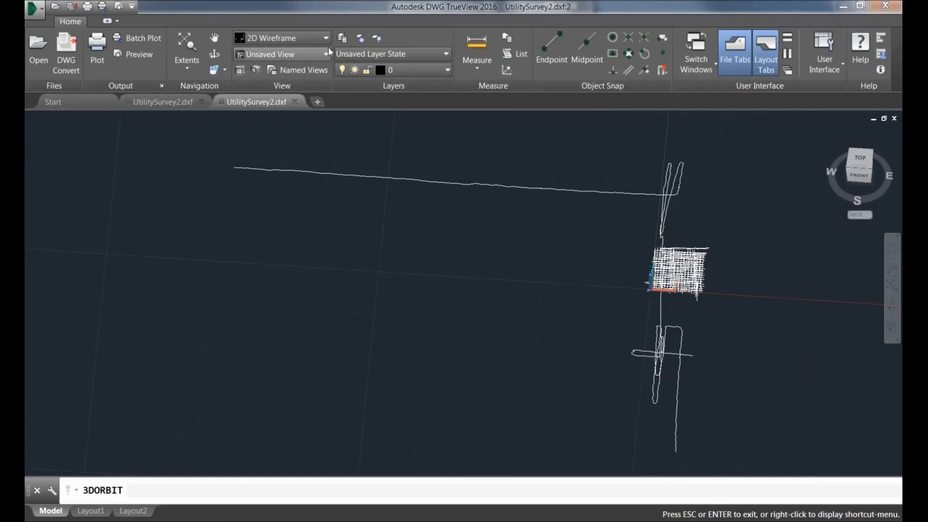
# Turn off the GPR Line and GPS Line layers, examine the interpretation points in 3D, and minimize the drawing viewer
pyautogui.click(342, 40)
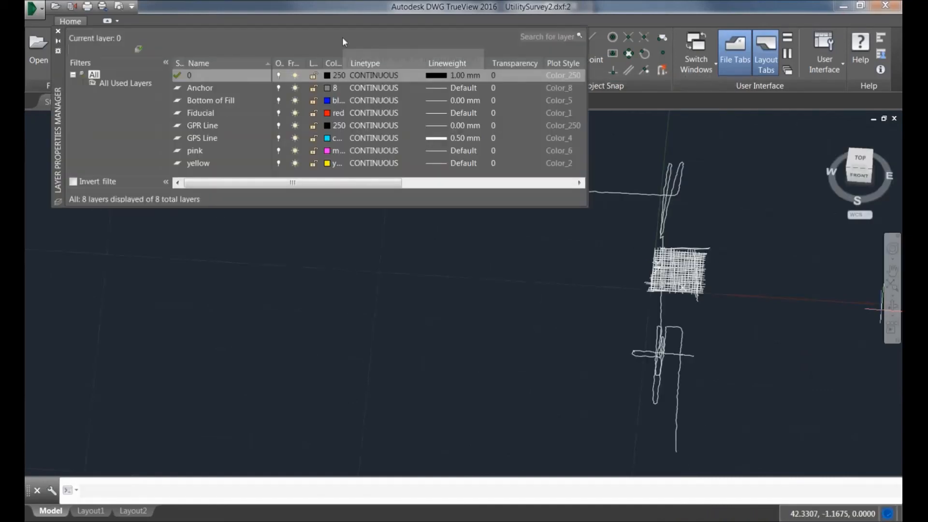
pyautogui.click(278, 126)
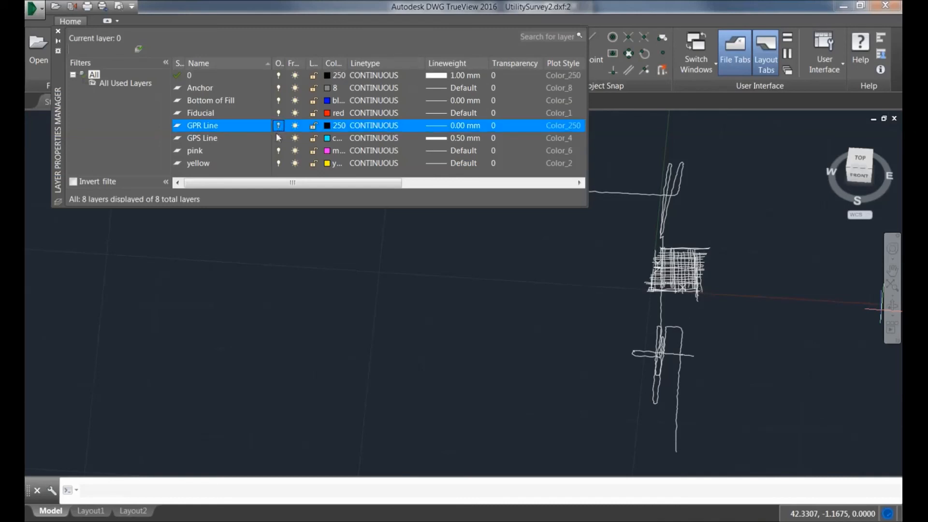
pyautogui.click(279, 138)
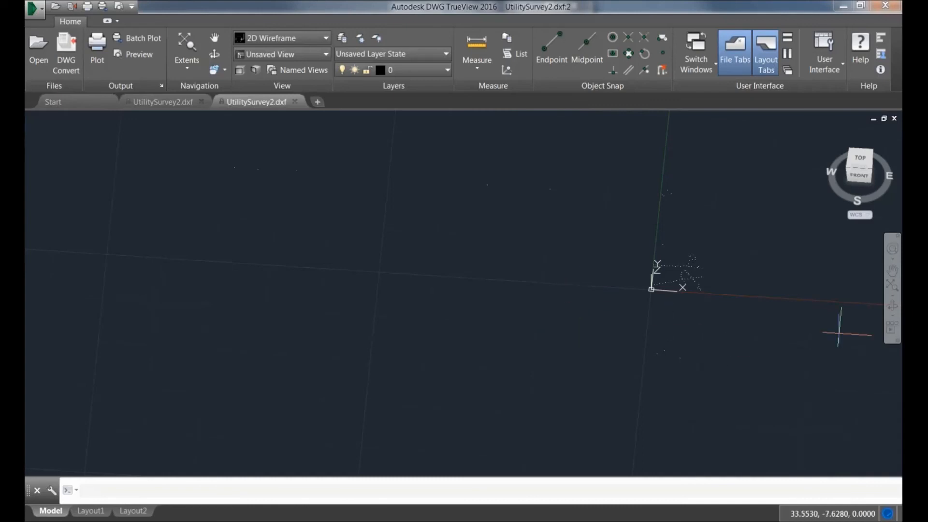
pyautogui.click(893, 306)
pyautogui.moveTo(539, 374); pyautogui.dragTo(537, 429)
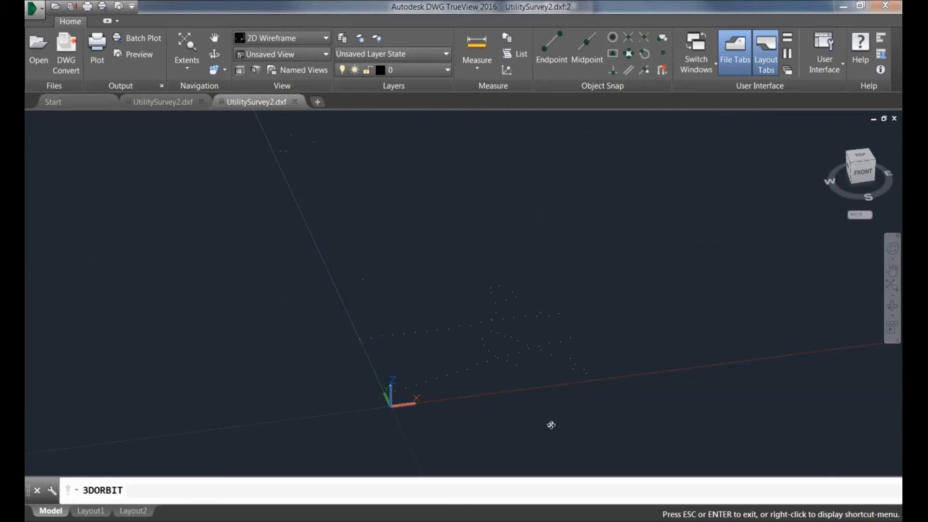
pyautogui.click(850, 8)
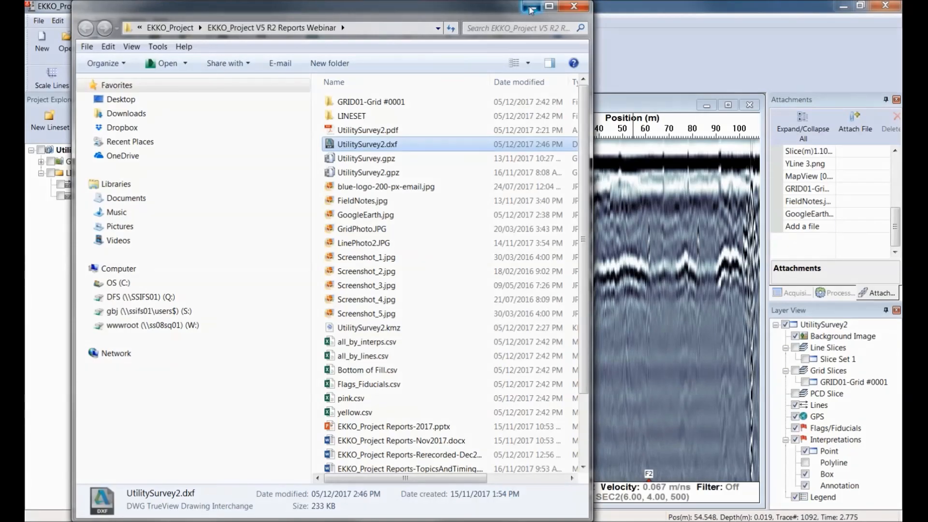